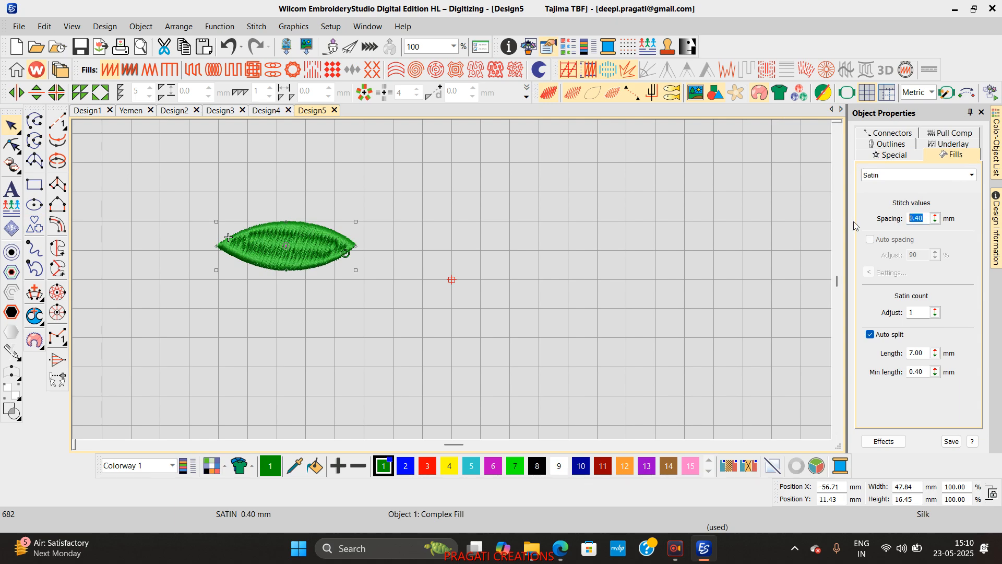
# Step: Give the leaf's satin fill 1 mm spacing without auto split, and turn off its underlay and auto jump
pyautogui.write('1')
pyautogui.click(875, 337)
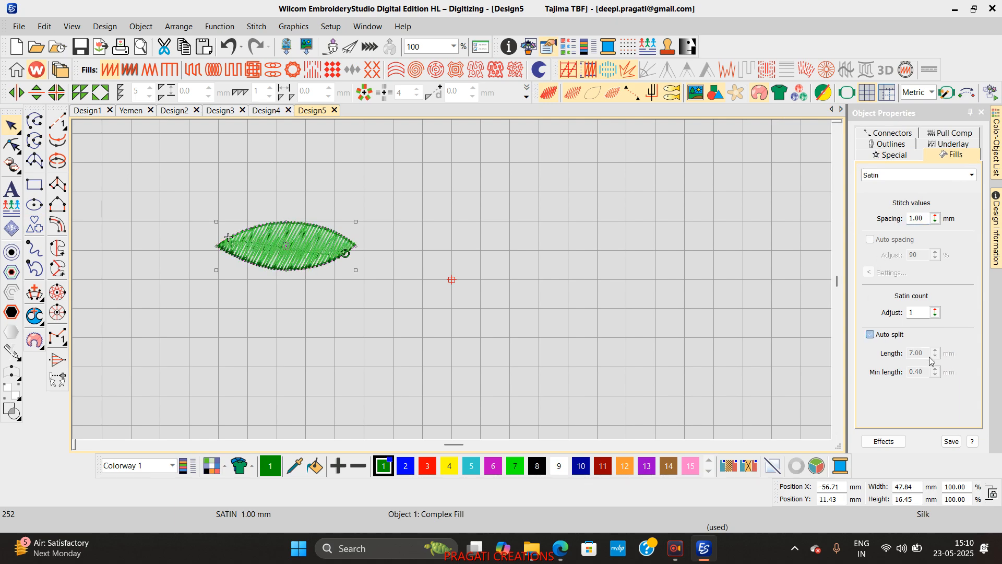
pyautogui.click(886, 336)
pyautogui.click(886, 338)
pyautogui.click(578, 70)
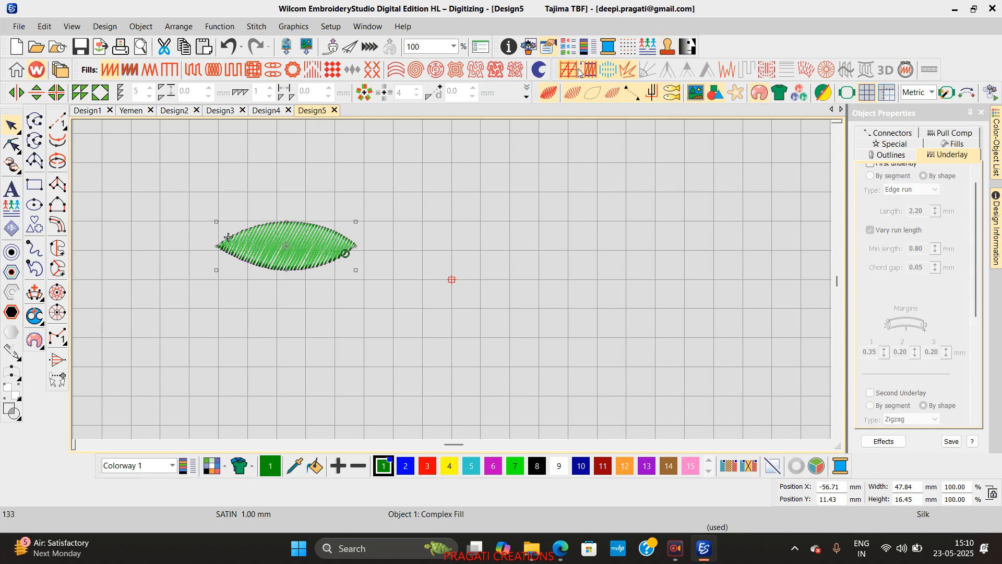
pyautogui.click(609, 73)
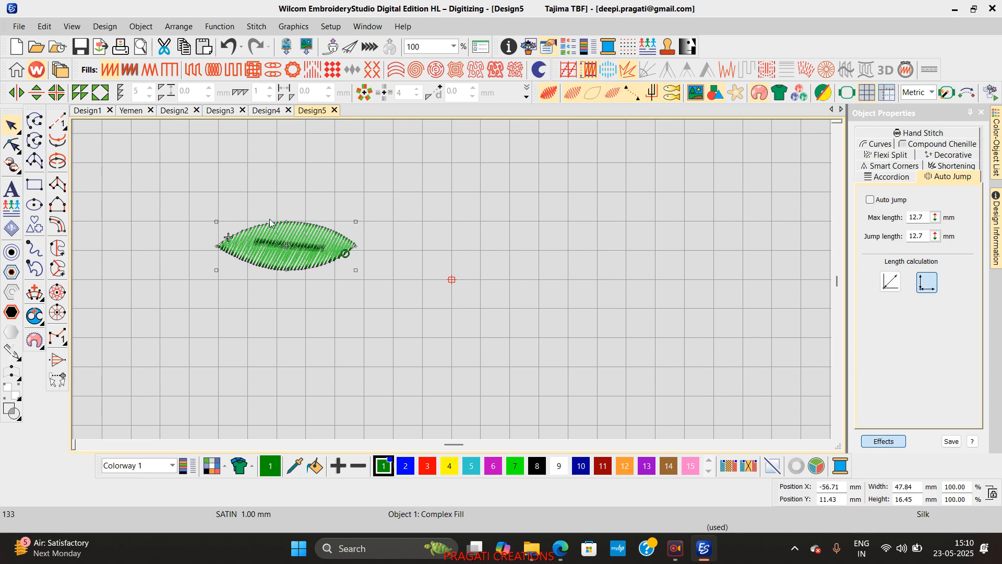
pyautogui.rightClick(280, 252)
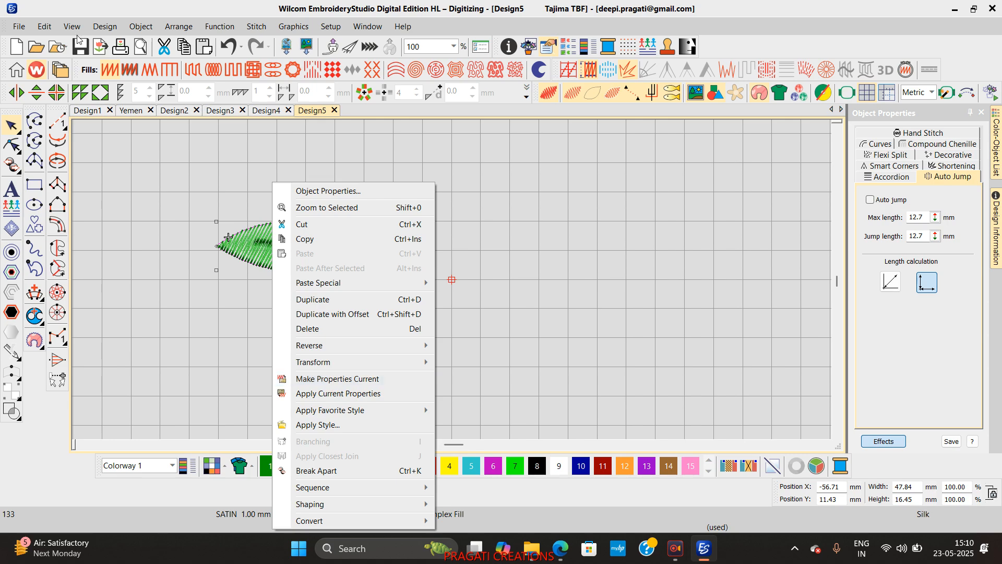
pyautogui.click(137, 26)
pyautogui.click(144, 40)
pyautogui.click(89, 259)
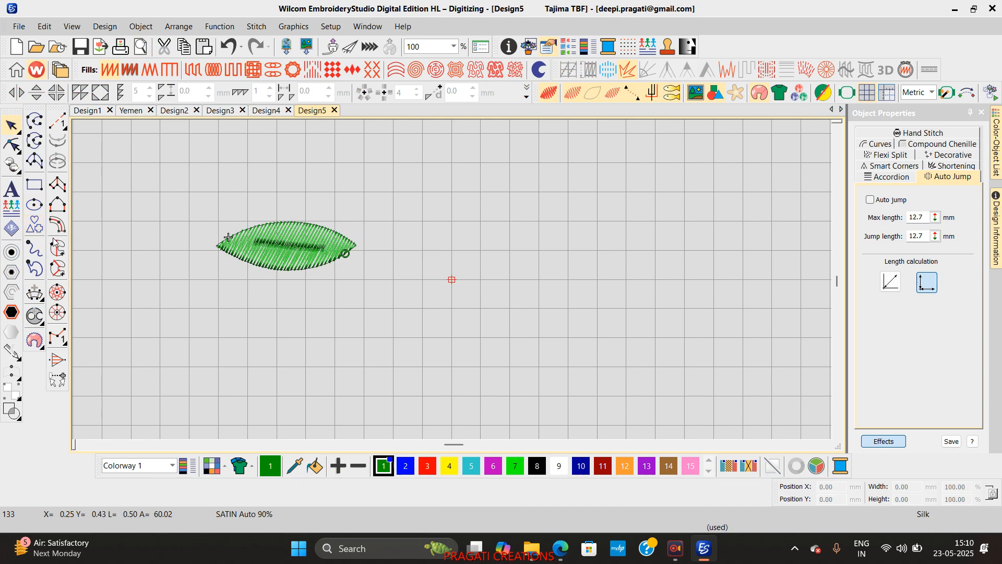
pyautogui.click(679, 548)
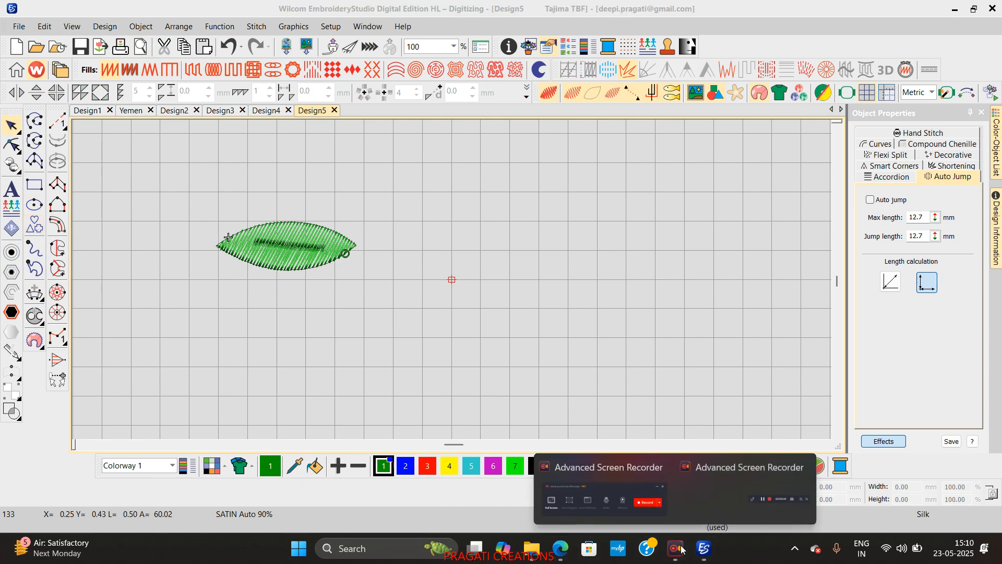
pyautogui.click(732, 509)
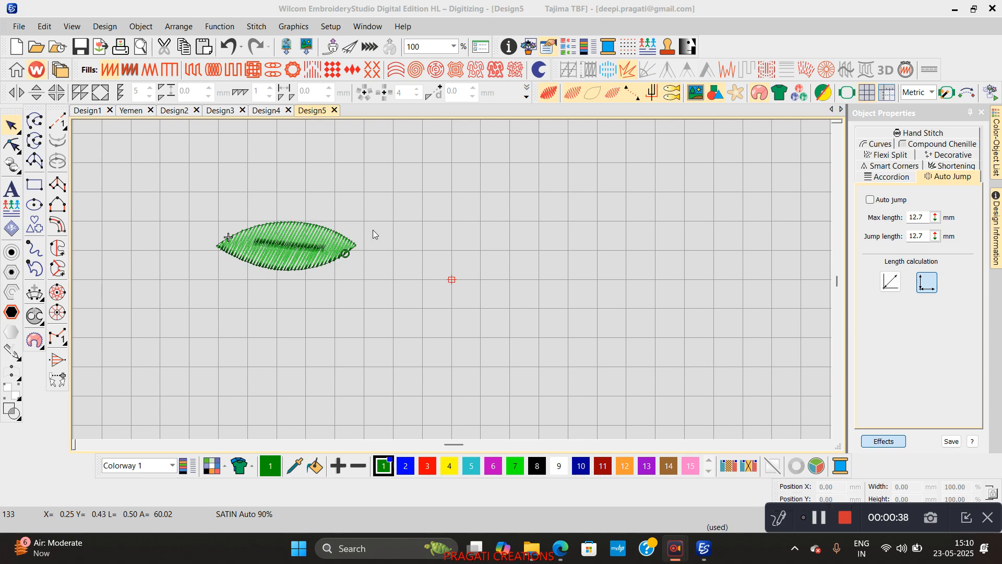
# Step: Draw a narrow horizontal pointed-oval basic shape to the right of the existing leaf
pyautogui.click(34, 226)
pyautogui.click(143, 274)
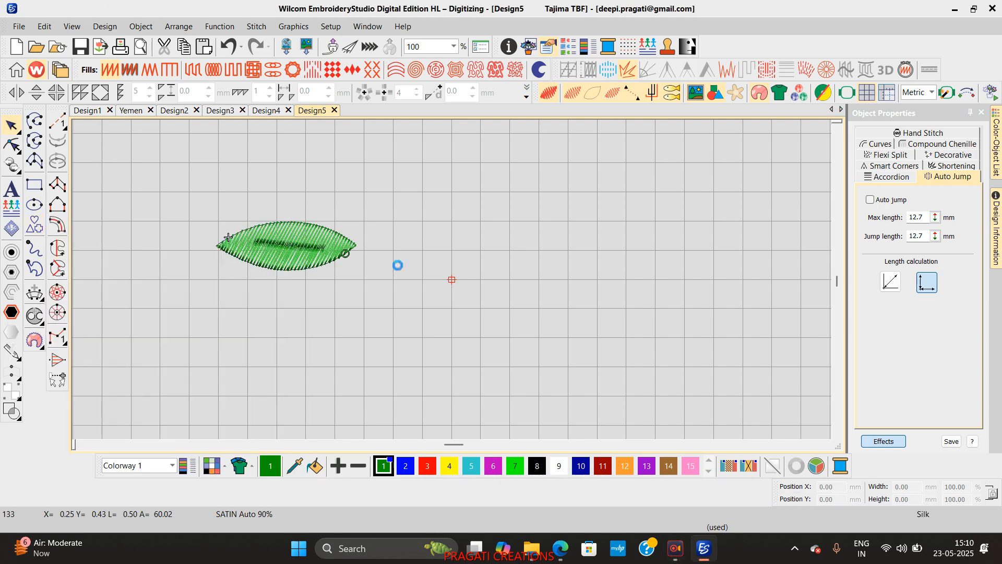
pyautogui.click(442, 252)
pyautogui.click(584, 275)
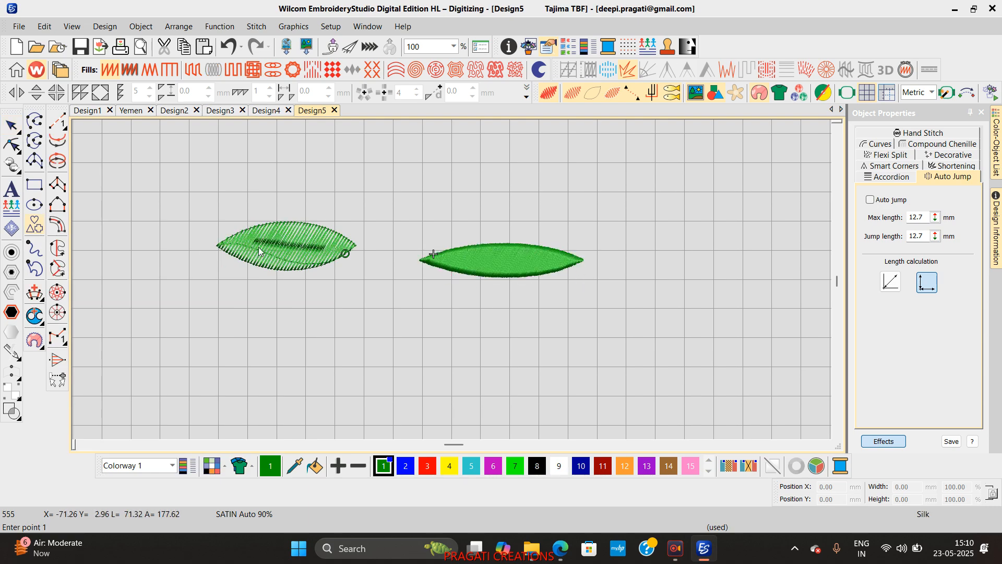
# Step: Delete all objects from the design
pyautogui.hotkey('ctrl', 'a')
pyautogui.press('Delete')
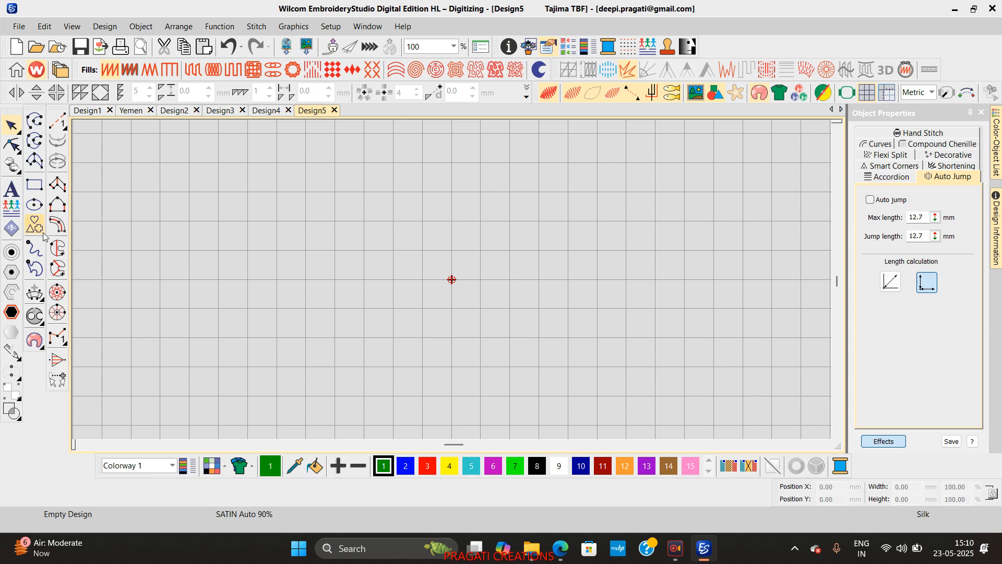
# Step: Digitize a vertical satin leaf about 17 mm wide and 55 mm high with Column A
pyautogui.click(57, 184)
pyautogui.click(364, 153)
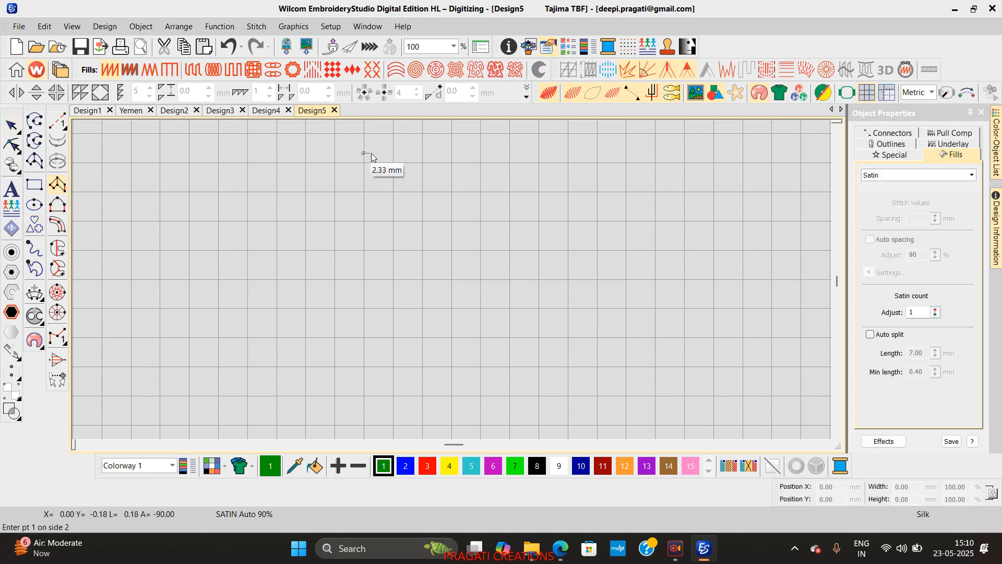
pyautogui.click(336, 234)
pyautogui.click(368, 315)
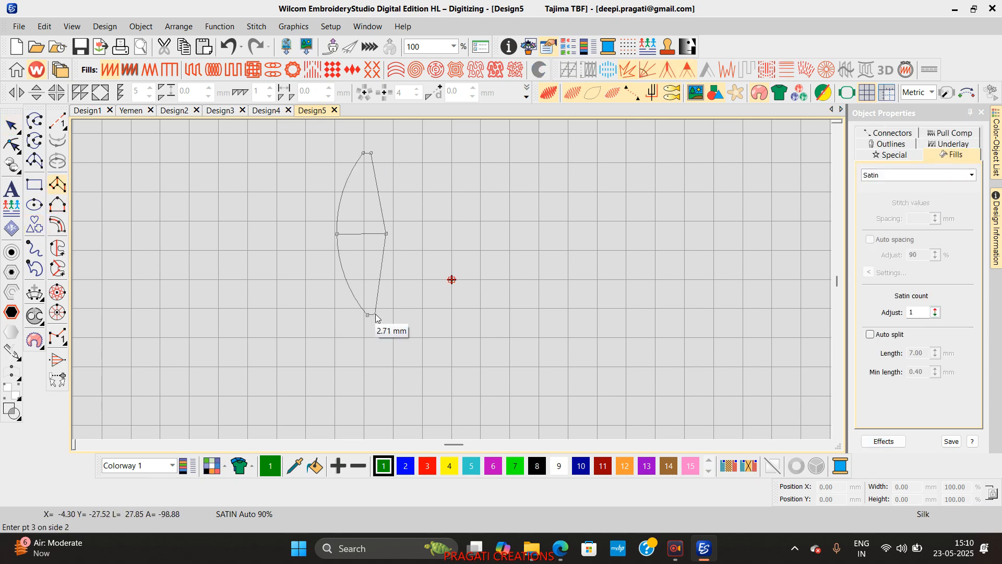
pyautogui.press('Return')
pyautogui.press('Escape')
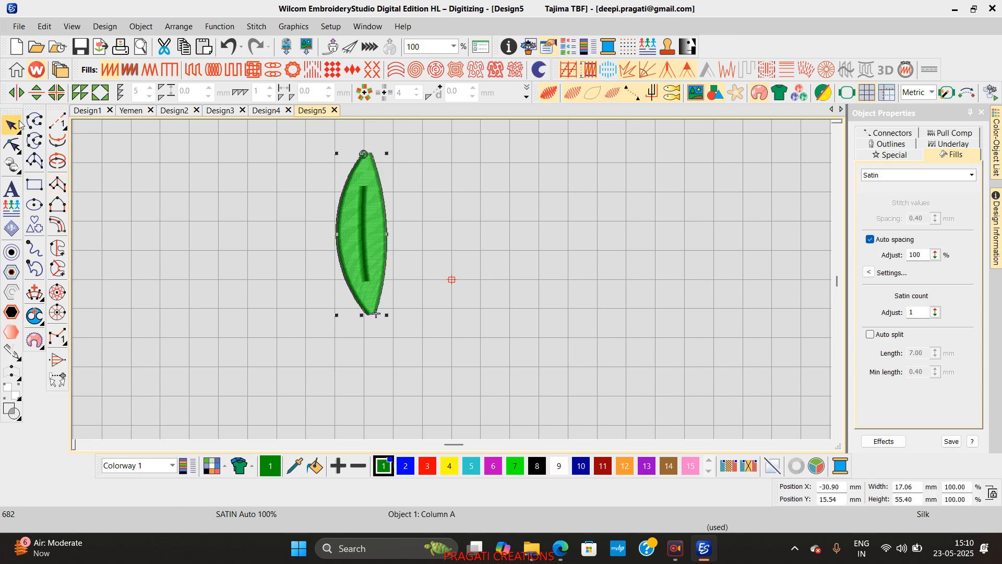
# Step: Digitize an upward-curving tapered Column A shape to the left of the vertical leaf, and delete all objects
pyautogui.click(57, 185)
pyautogui.click(108, 212)
pyautogui.click(280, 260)
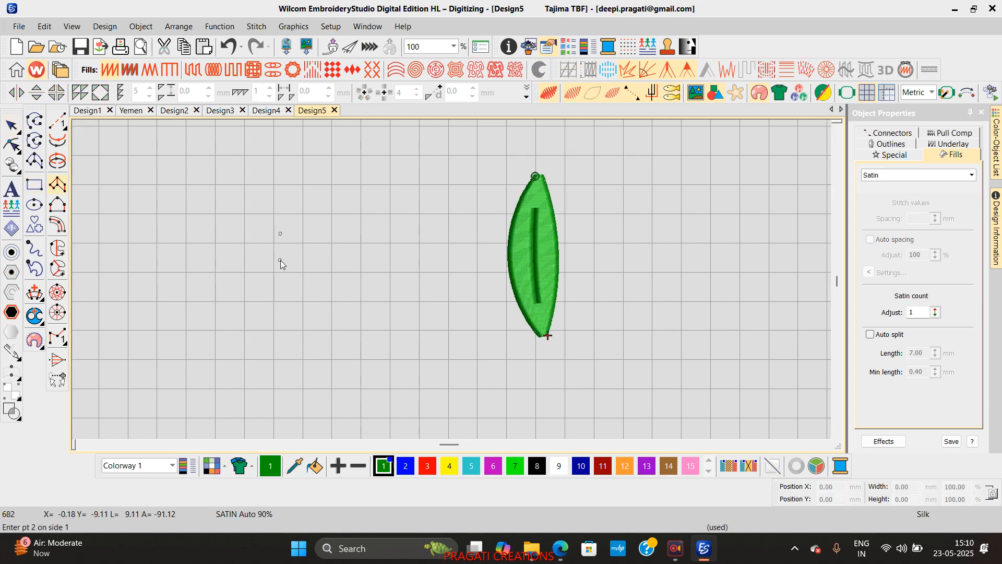
pyautogui.click(396, 234)
pyautogui.click(396, 258)
pyautogui.click(429, 193)
pyautogui.press('Return')
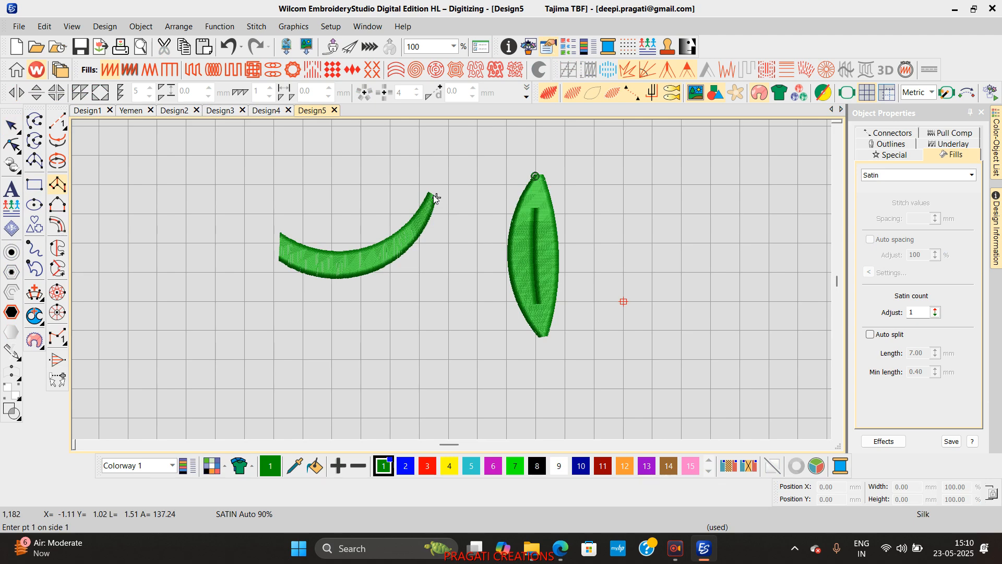
pyautogui.hotkey('ctrl', 'a')
pyautogui.press('Delete')
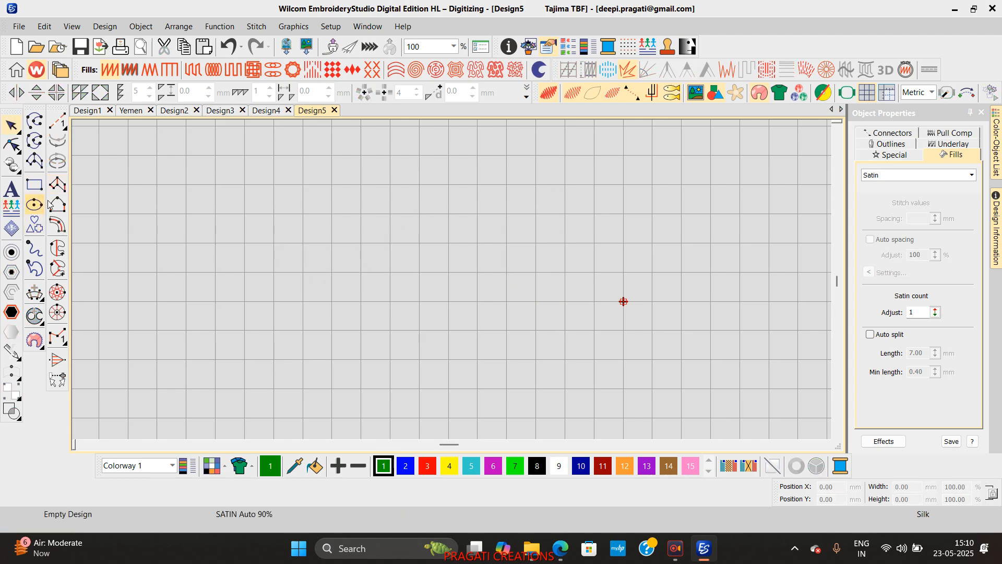
# Step: Digitize a slanted half-leaf about 24 mm wide and 39 mm high in the canvas's upper-left area with Column A
pyautogui.click(57, 185)
pyautogui.click(129, 181)
pyautogui.click(133, 181)
pyautogui.click(123, 234)
pyautogui.click(158, 229)
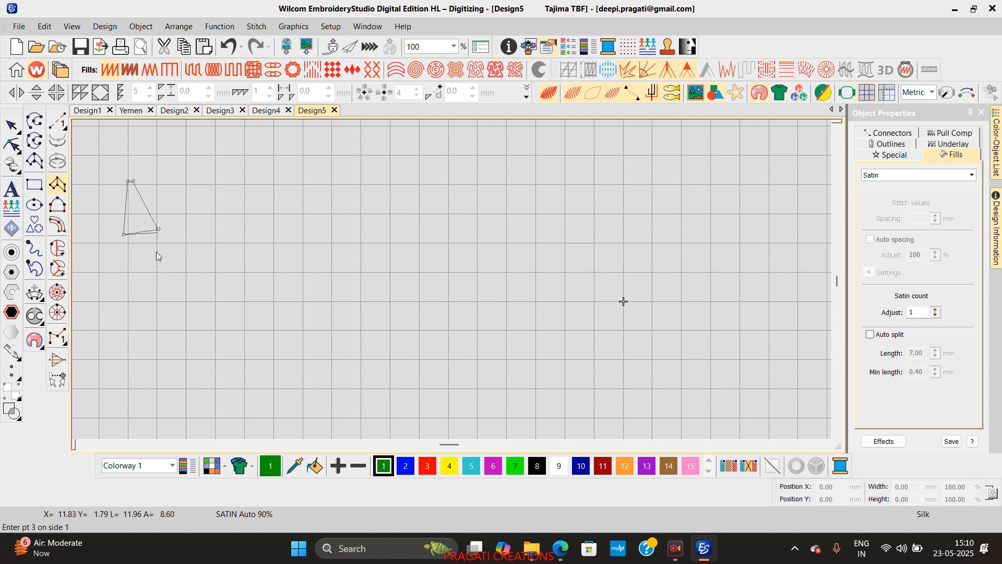
pyautogui.click(190, 286)
pyautogui.press('Return')
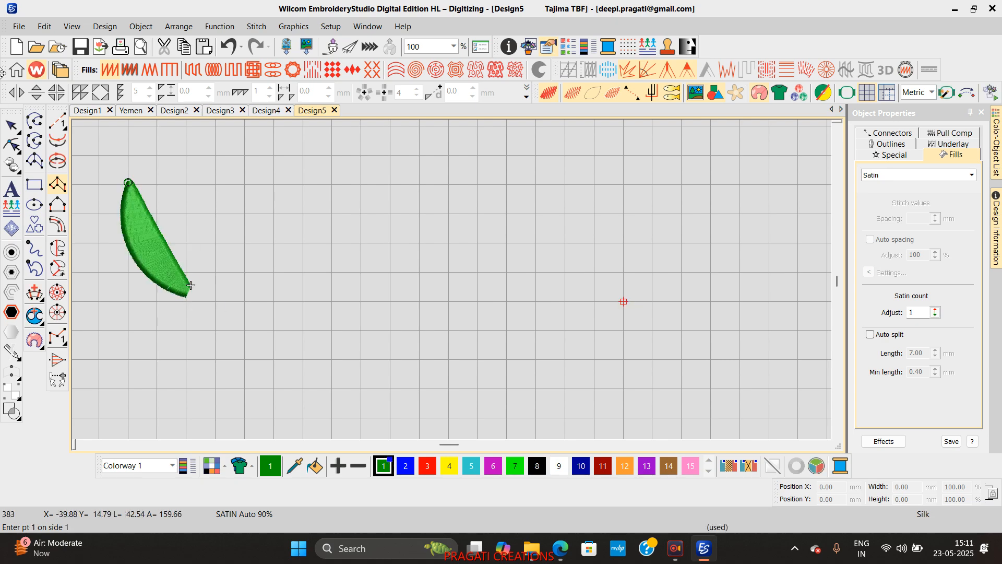
# Step: Turn off auto spacing for the half-leaf and set its satin spacing to 0.65 mm
pyautogui.click(11, 125)
pyautogui.click(893, 239)
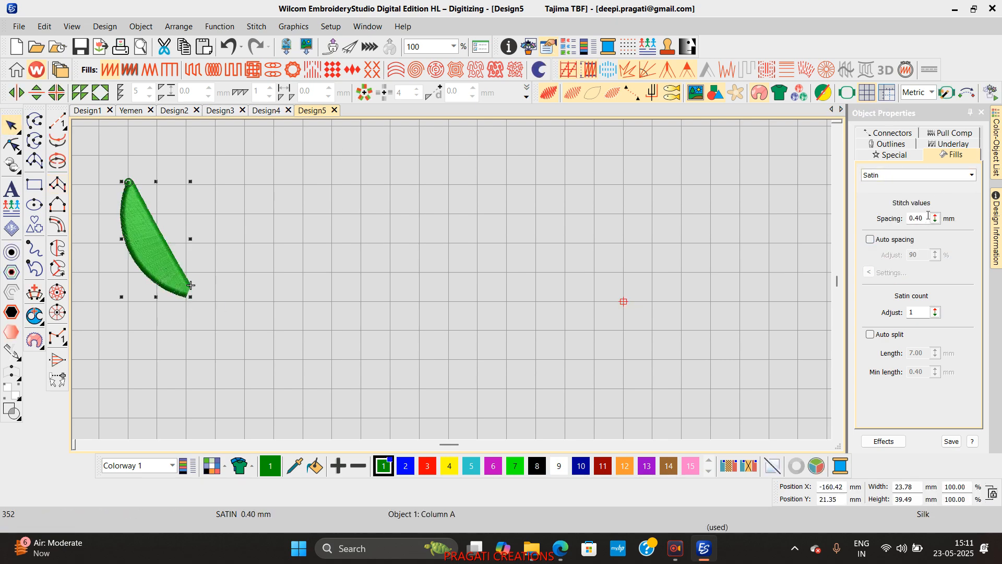
pyautogui.write('50')
pyautogui.press('Return')
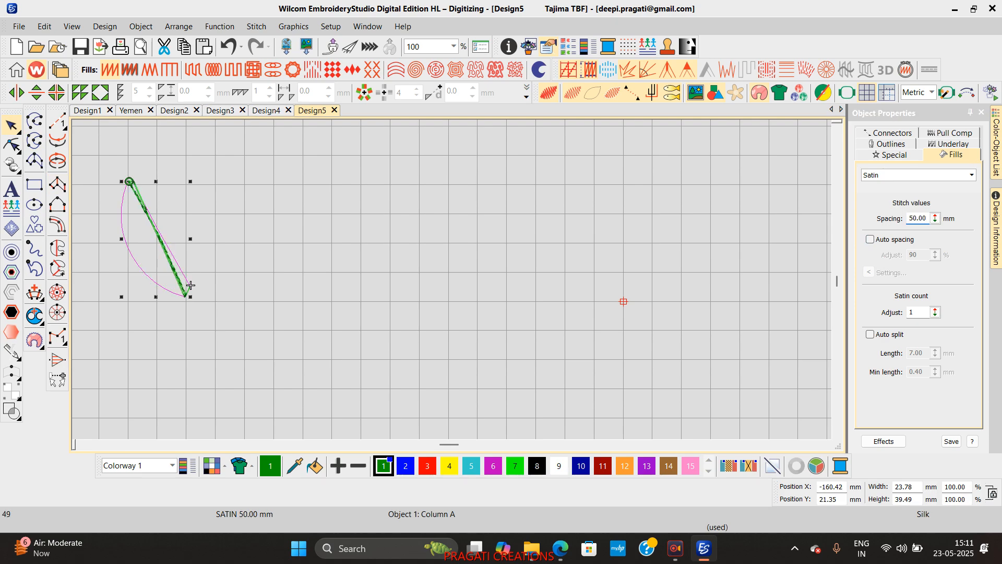
pyautogui.click(925, 218)
pyautogui.write('.65')
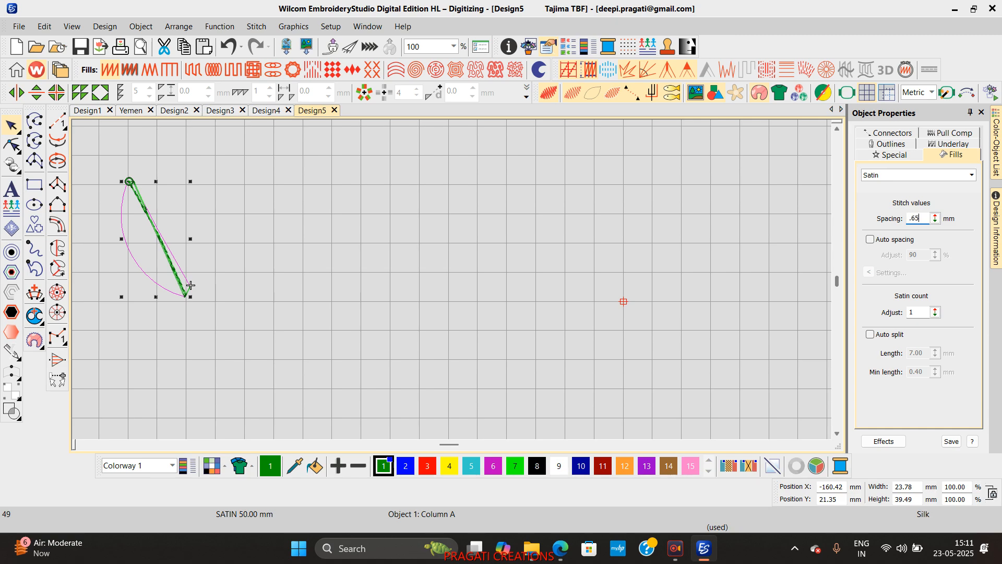
pyautogui.press('Return')
# Step: Enable auto split on the half-leaf's satin fill with a length of 4 mm
pyautogui.click(870, 334)
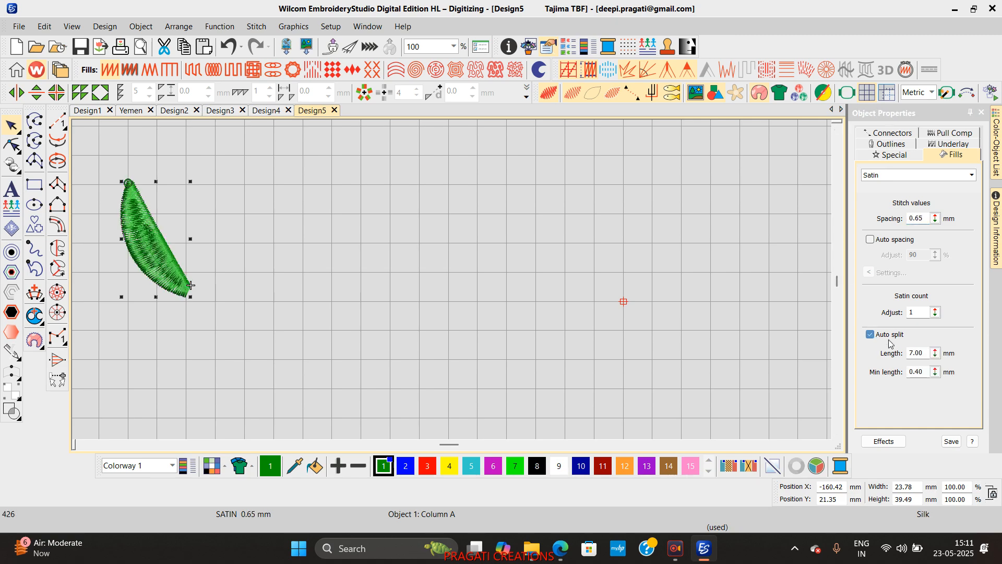
pyautogui.click(921, 353)
pyautogui.write('4')
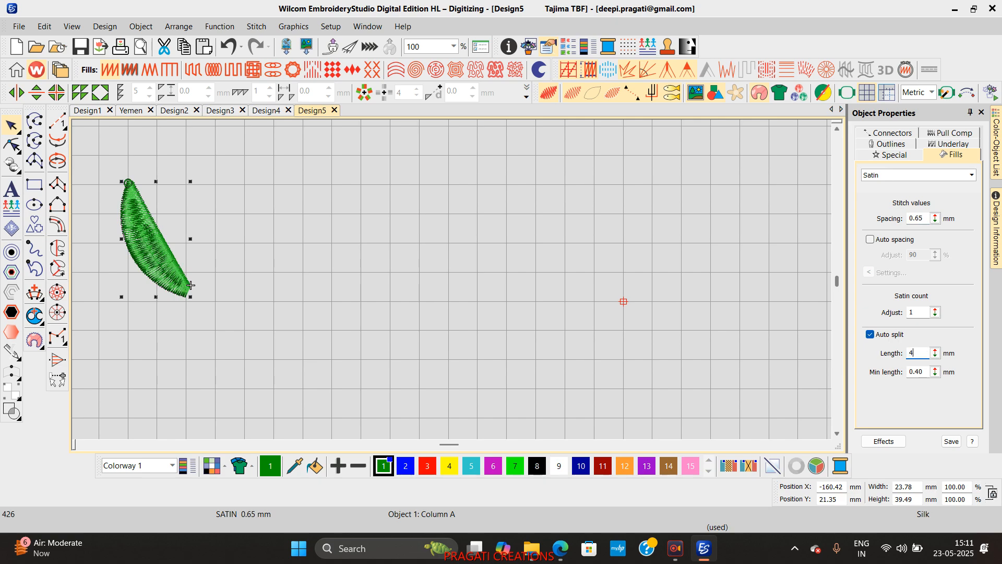
pyautogui.press('Return')
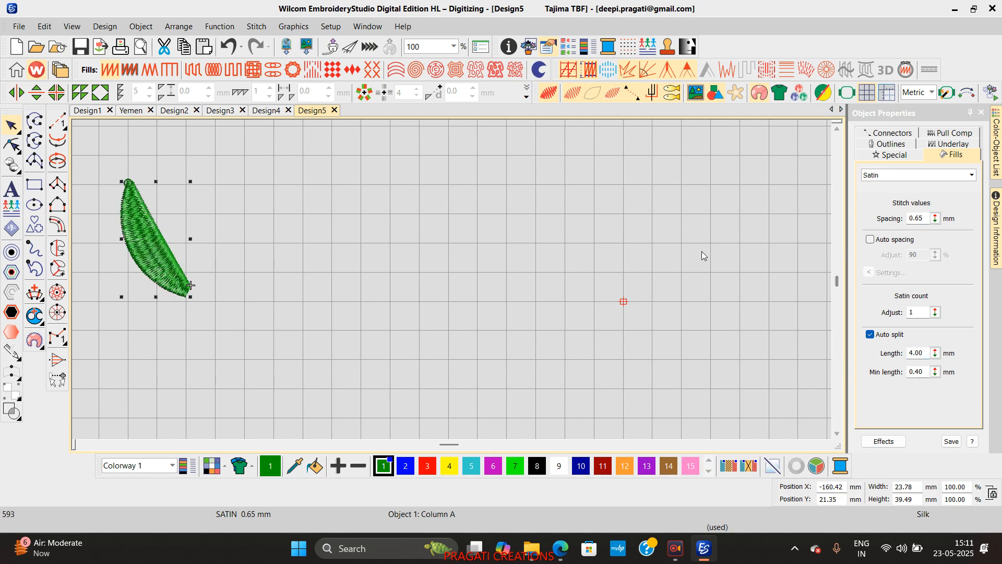
# Step: Set the half-leaf's first underlay type to Zigzag and turn off its second underlay
pyautogui.click(951, 144)
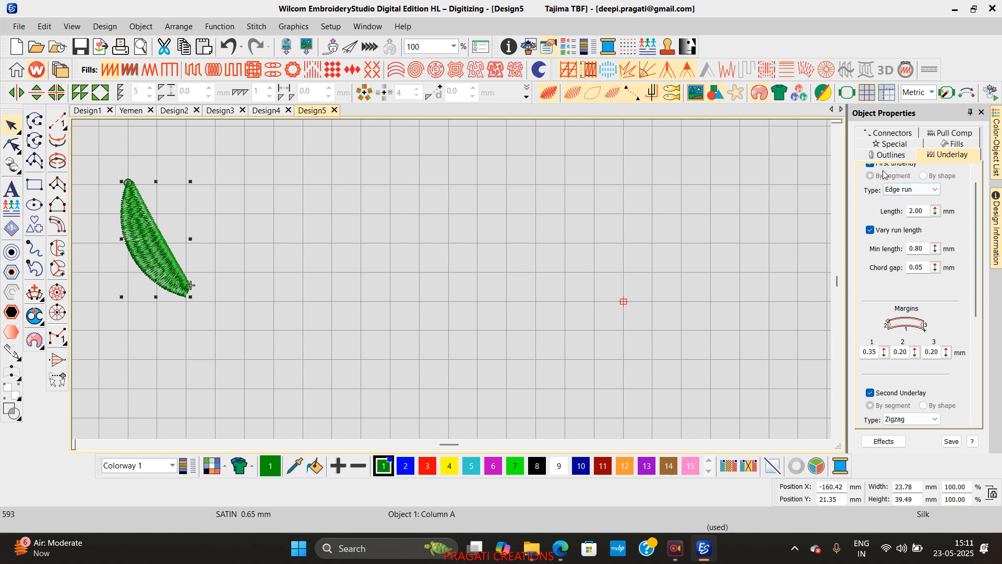
pyautogui.click(911, 189)
pyautogui.click(903, 210)
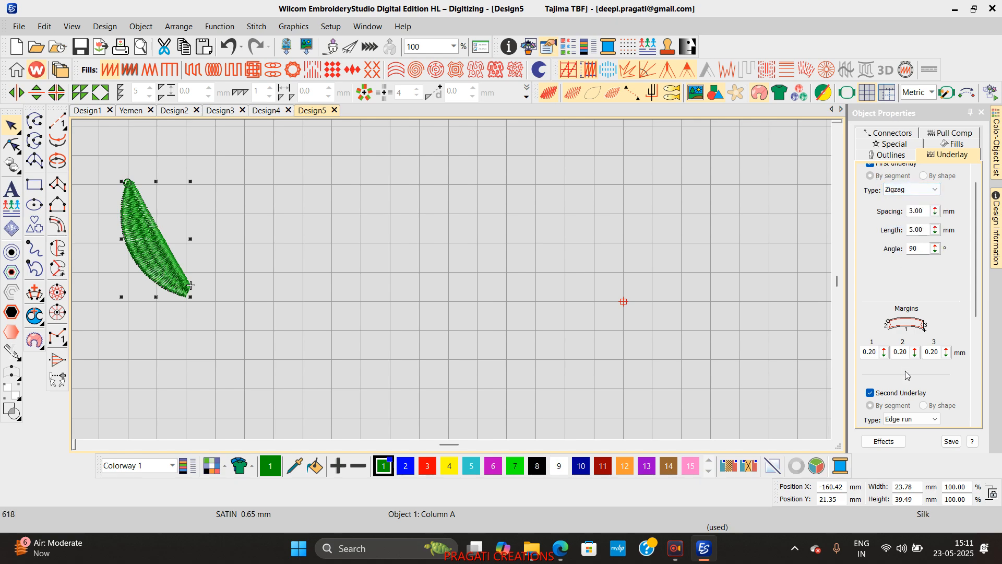
pyautogui.click(870, 393)
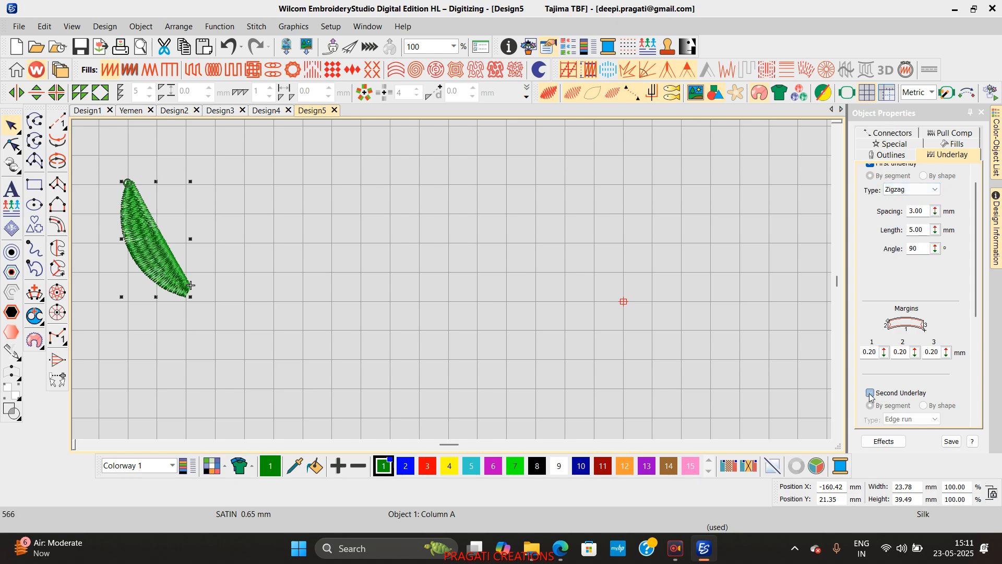
# Step: Check the half-leaf's pull compensation and make its properties current for new objects
pyautogui.click(949, 133)
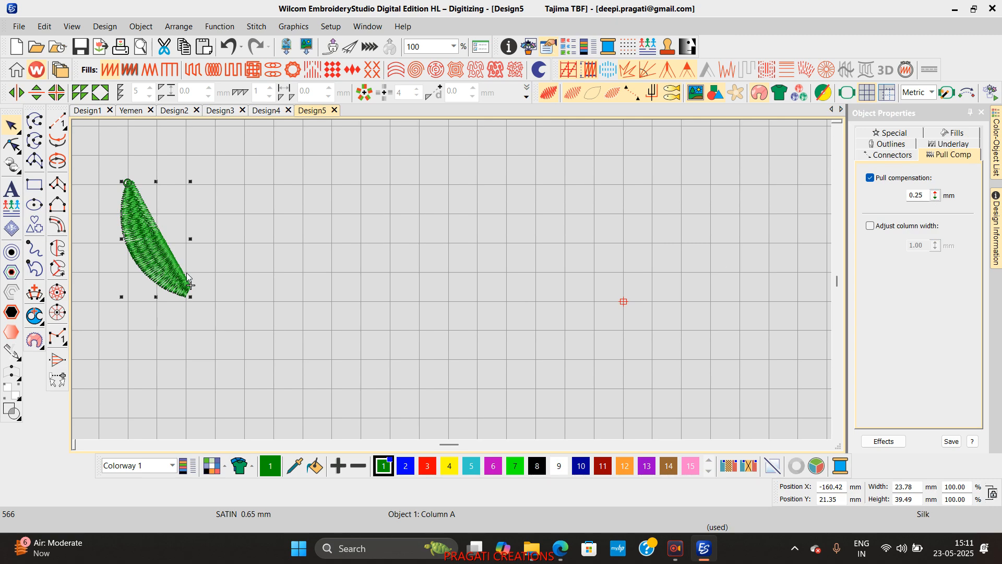
pyautogui.rightClick(187, 273)
pyautogui.click(231, 205)
# Step: Digitize a slanted, blunt-ended leaf with two curved sides to the right of the half-leaf using Column A
pyautogui.click(57, 184)
pyautogui.click(204, 165)
pyautogui.click(219, 164)
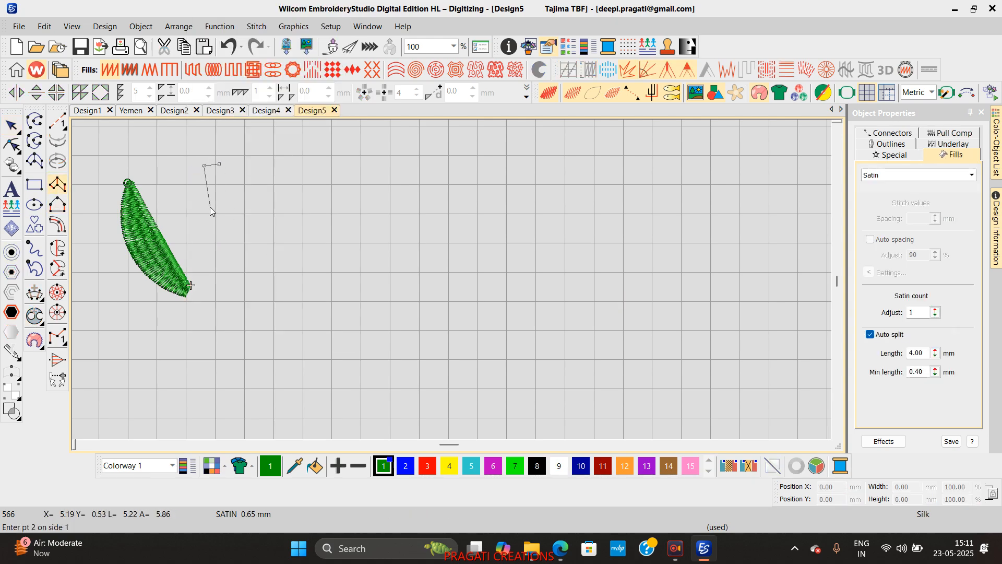
pyautogui.rightClick(209, 209)
pyautogui.rightClick(245, 205)
pyautogui.click(243, 274)
pyautogui.click(261, 270)
pyautogui.press('Return')
# Step: Digitize a large crescent opening to the upper right beside the blunt-ended leaf with Column A
pyautogui.click(311, 156)
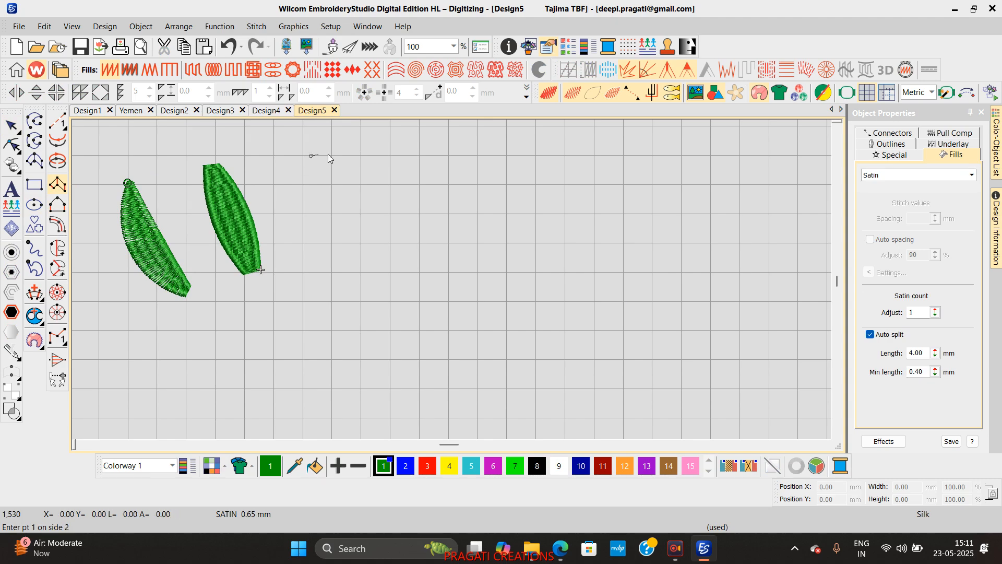
pyautogui.click(330, 154)
pyautogui.rightClick(274, 231)
pyautogui.rightClick(311, 241)
pyautogui.click(384, 305)
pyautogui.click(394, 286)
pyautogui.press('Return')
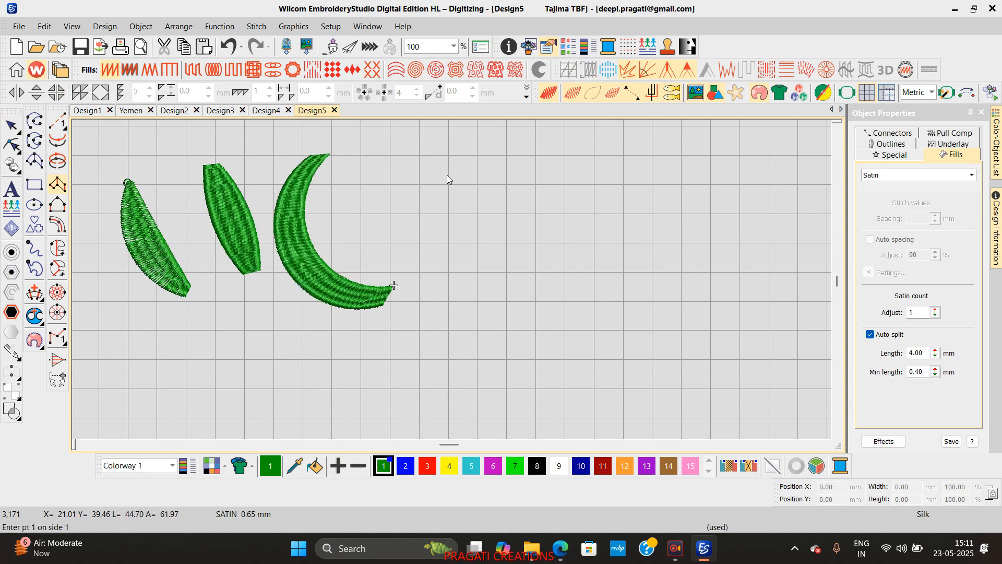
# Step: Digitize a narrow arched Column A band rising from the crescent's inner edge and curving over to the right
pyautogui.click(307, 239)
pyautogui.click(317, 257)
pyautogui.rightClick(360, 199)
pyautogui.rightClick(369, 212)
pyautogui.click(449, 207)
pyautogui.click(448, 228)
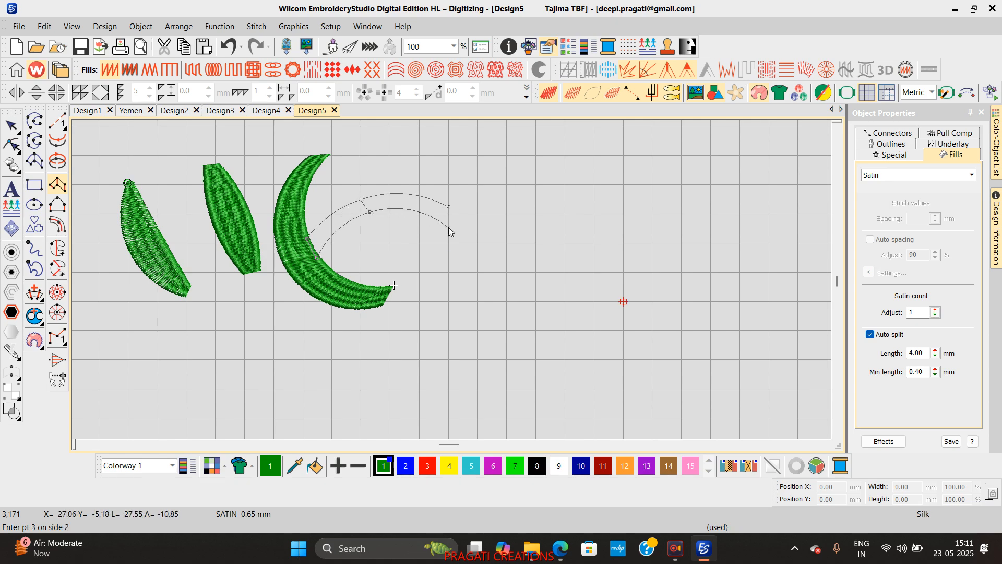
pyautogui.press('Return')
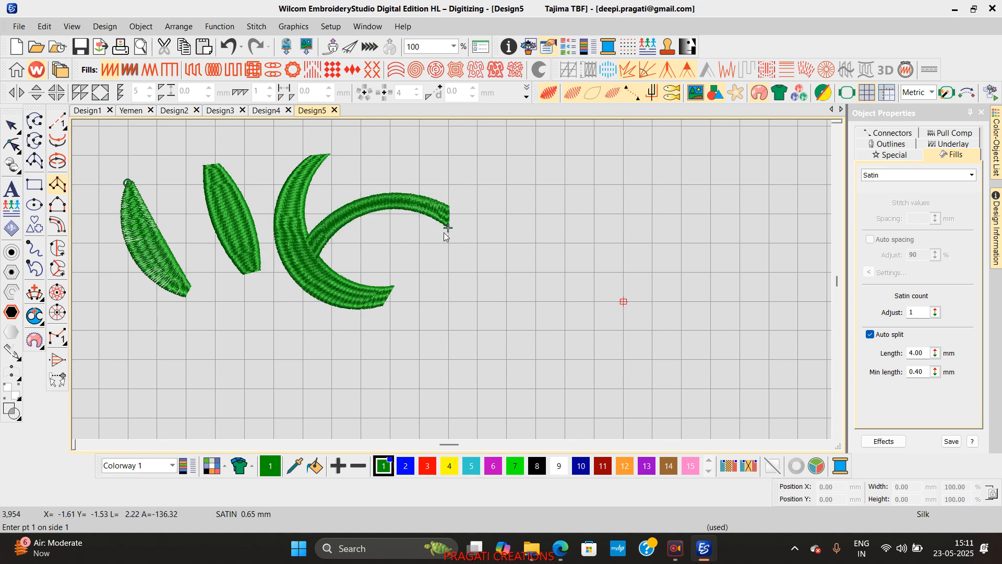
# Step: Place a copy of the large crescent in the empty area to the right of the arched band
pyautogui.click(11, 125)
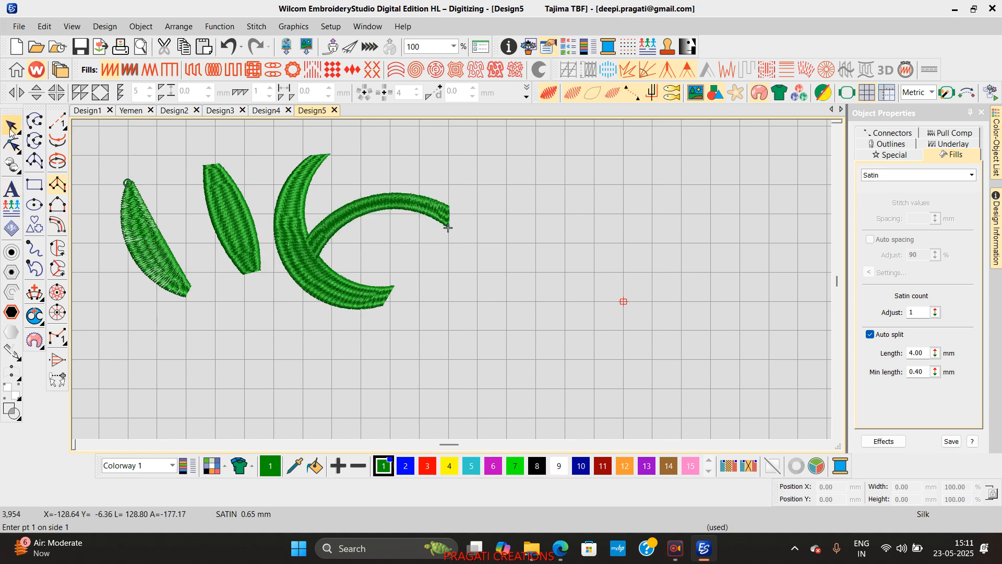
pyautogui.moveTo(300, 264); pyautogui.dragTo(524, 293)
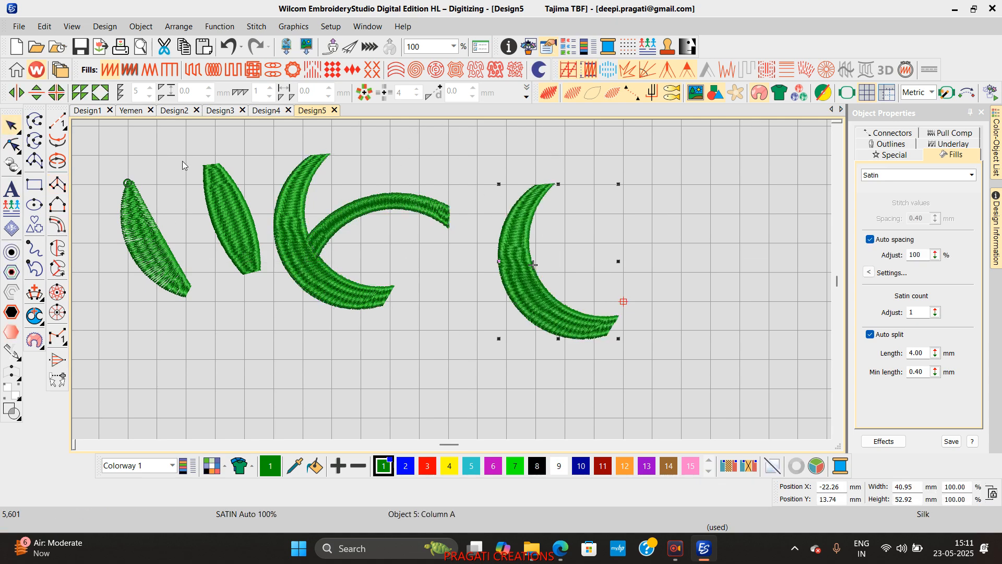
# Step: Give the copied crescent a Tatami fill with offset fraction A set to 1.00
pyautogui.click(196, 72)
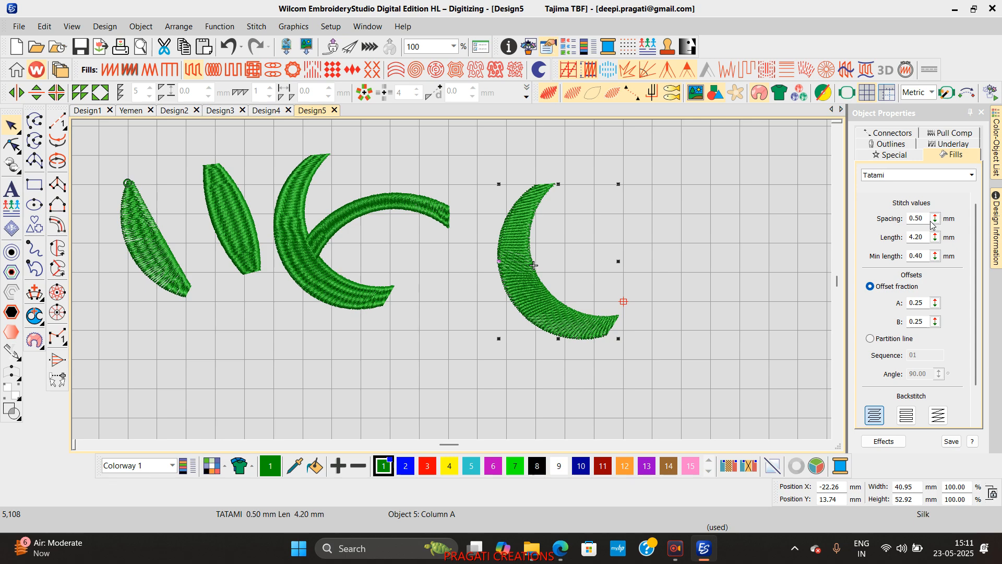
pyautogui.click(920, 304)
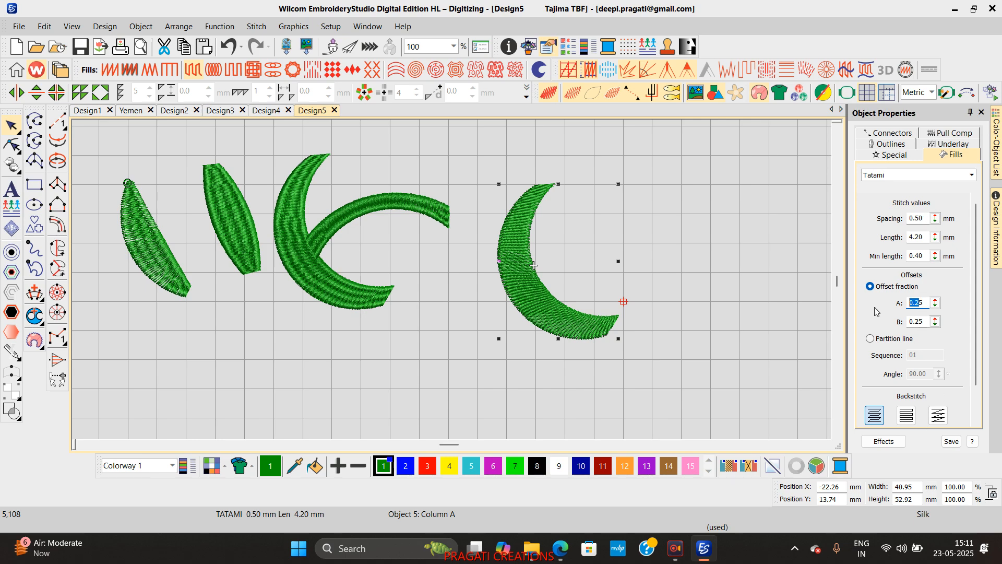
pyautogui.write('15')
pyautogui.click(533, 265)
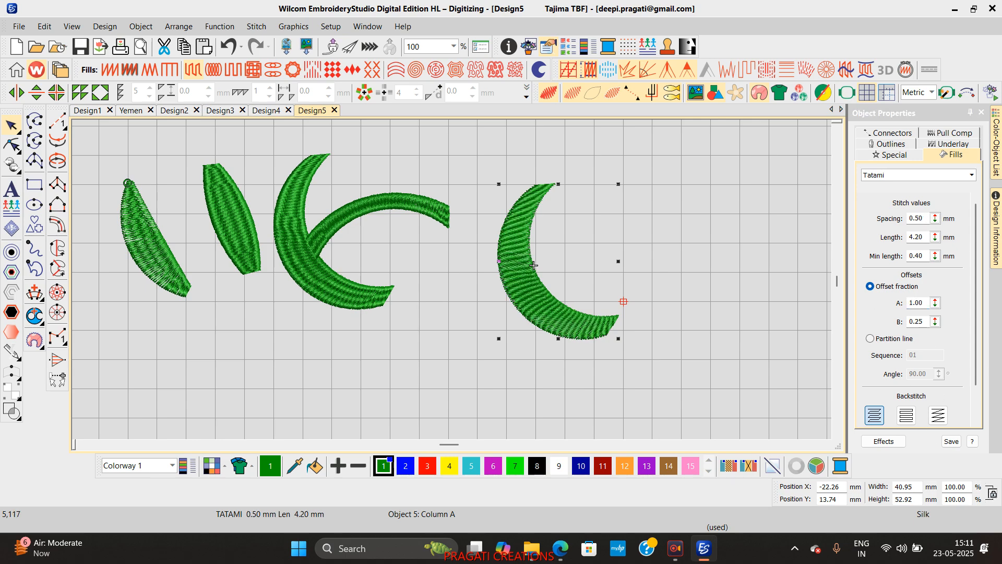
# Step: Recolor the Tatami crescent to blue color 2 and make its properties the current ones
pyautogui.click(405, 465)
pyautogui.click(141, 26)
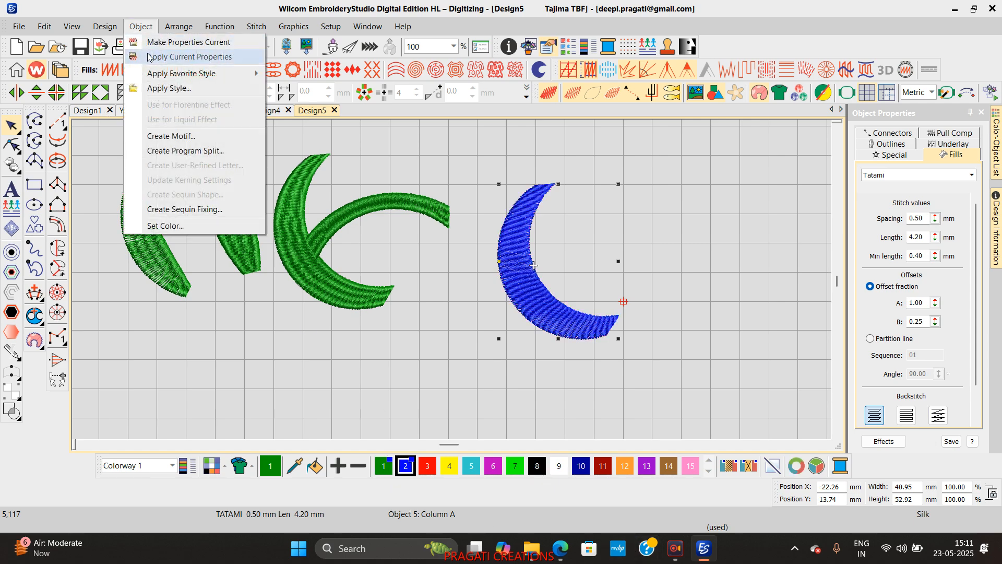
pyautogui.click(148, 50)
# Step: Digitize a thin Column A crescent about 46 mm wide and 37 mm high, curving below the blue crescent
pyautogui.press('a')
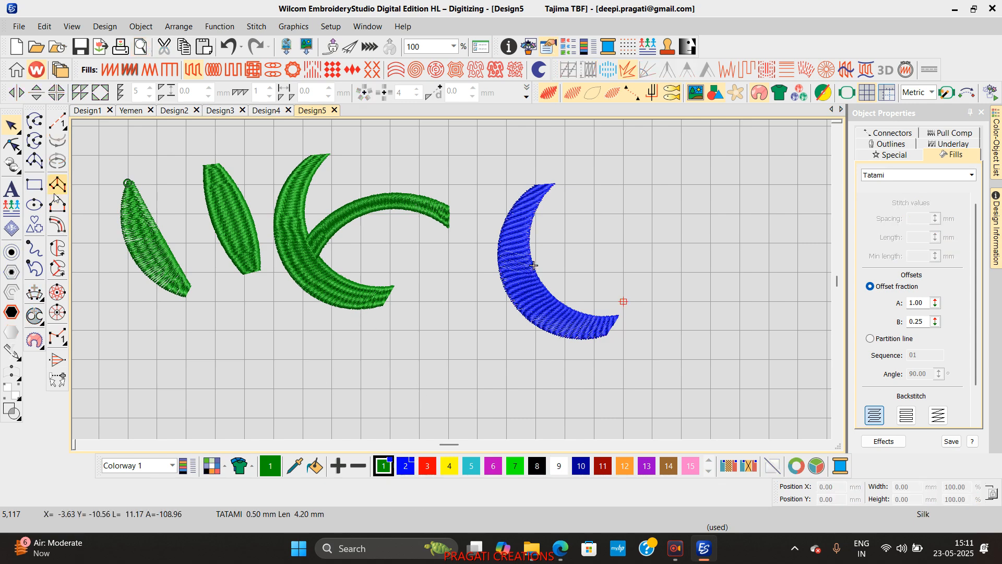
pyautogui.rightClick(432, 298)
pyautogui.click(437, 295)
pyautogui.rightClick(457, 361)
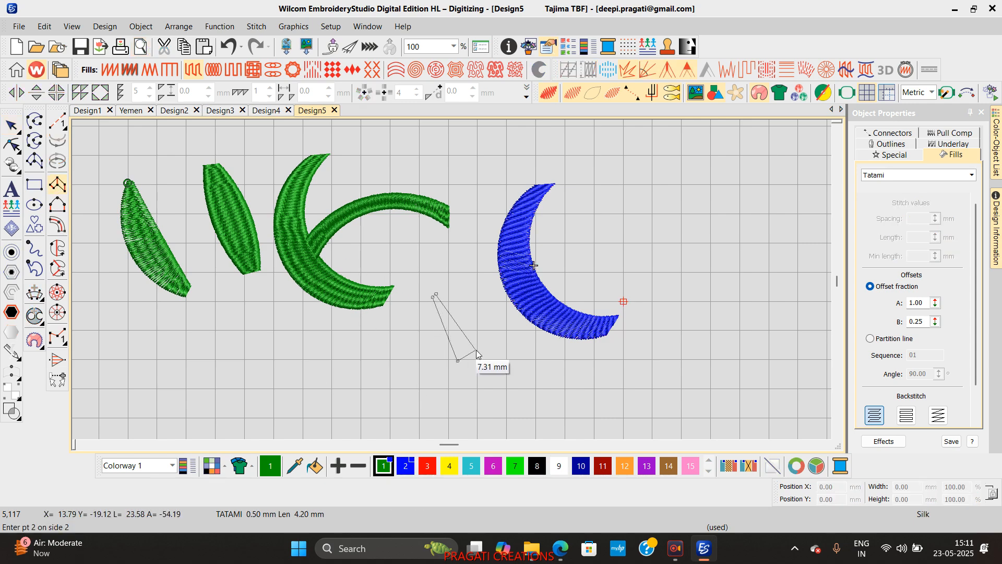
pyautogui.click(476, 349)
pyautogui.rightClick(536, 400)
pyautogui.click(568, 385)
pyautogui.press('Return')
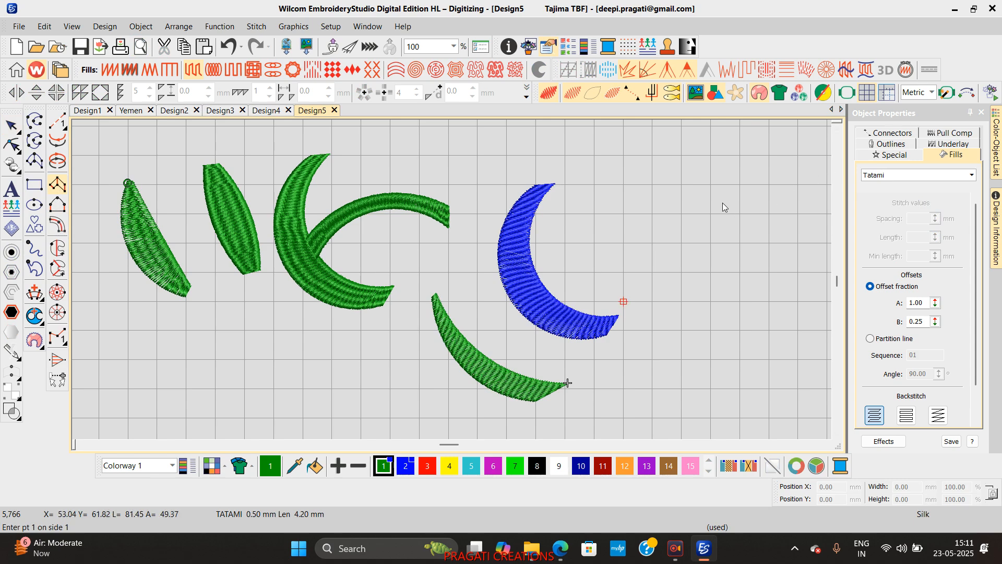
# Step: Try motif, spiral and offset fills on the thin green crescent and restore it with the current properties
pyautogui.click(10, 124)
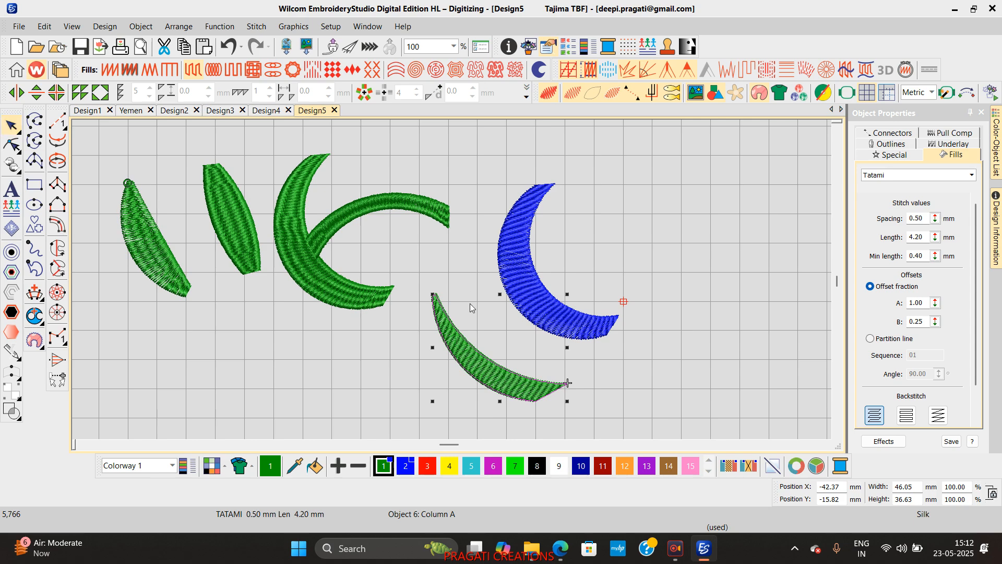
pyautogui.click(333, 70)
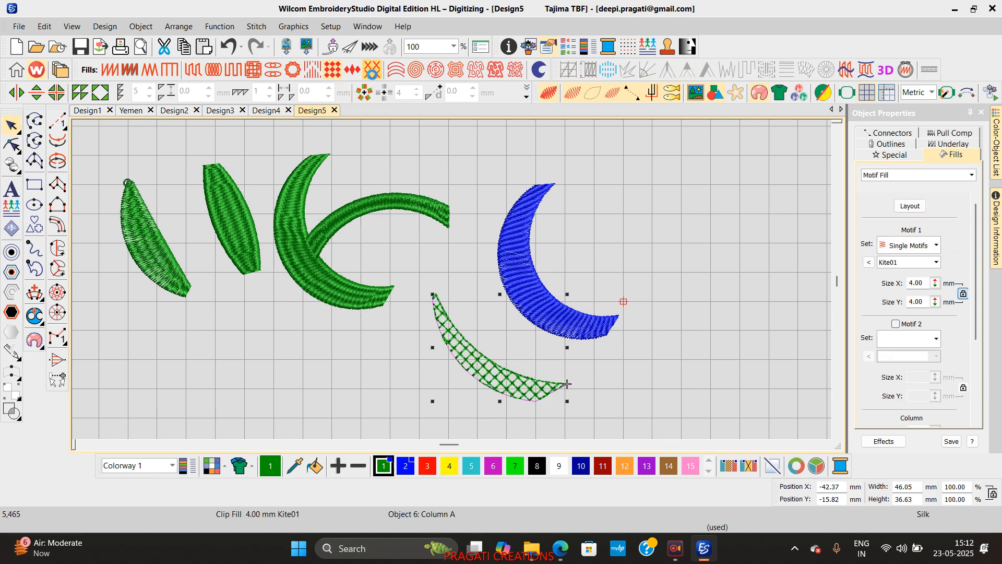
pyautogui.click(372, 70)
pyautogui.click(416, 70)
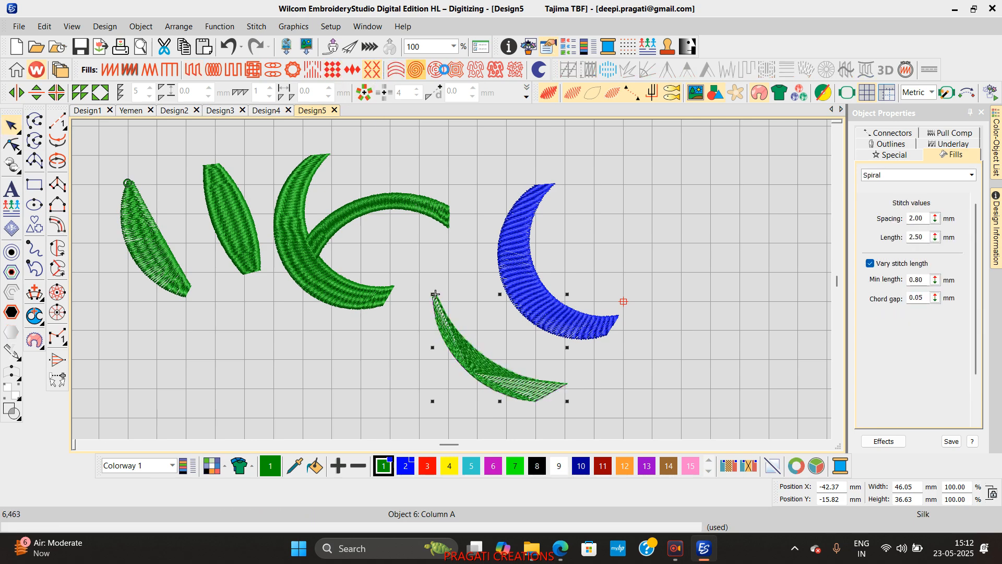
pyautogui.click(443, 71)
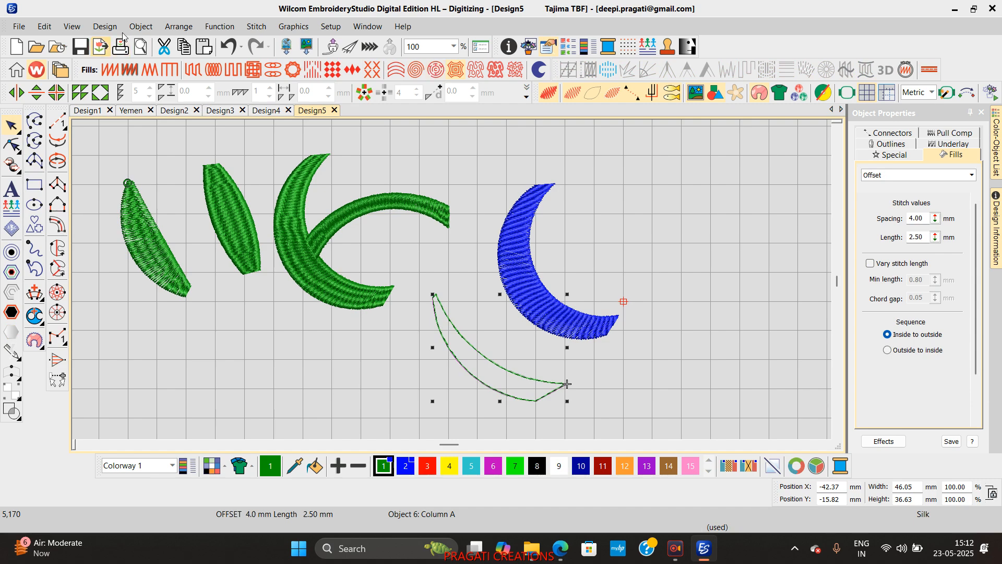
pyautogui.click(141, 26)
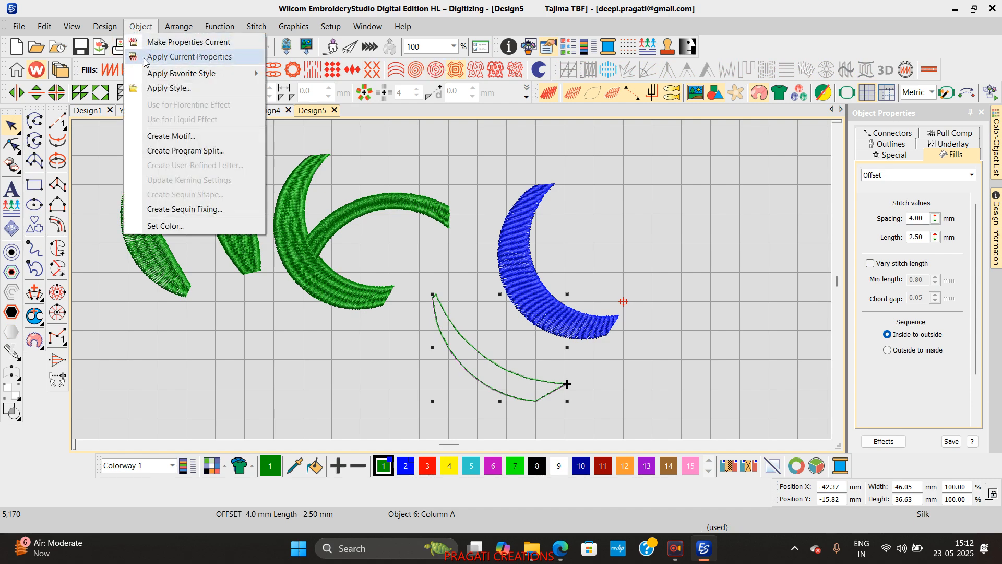
pyautogui.click(145, 58)
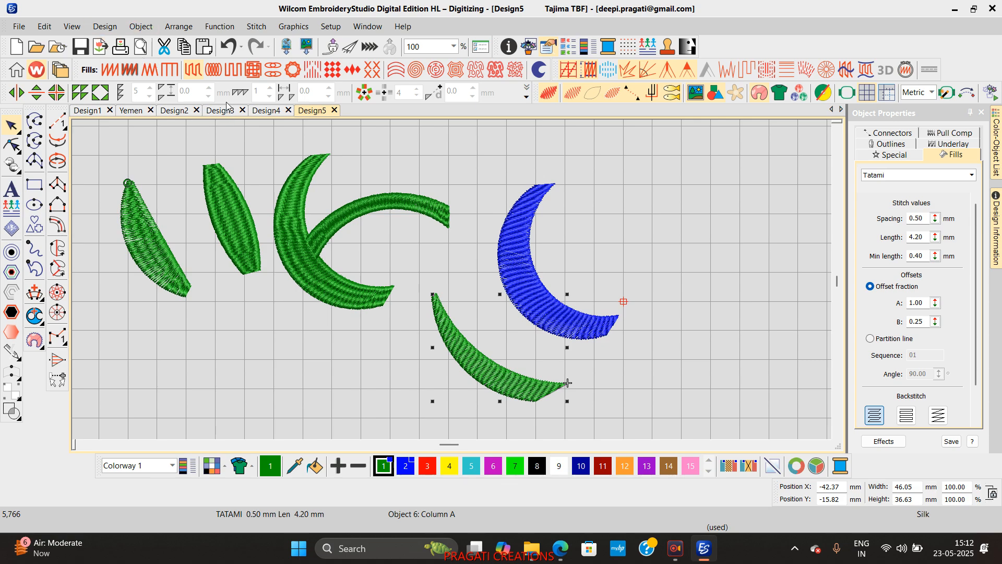
# Step: Switch the blue crescent to an Offset fill and reapply the current properties to it
pyautogui.click(531, 300)
pyautogui.click(452, 76)
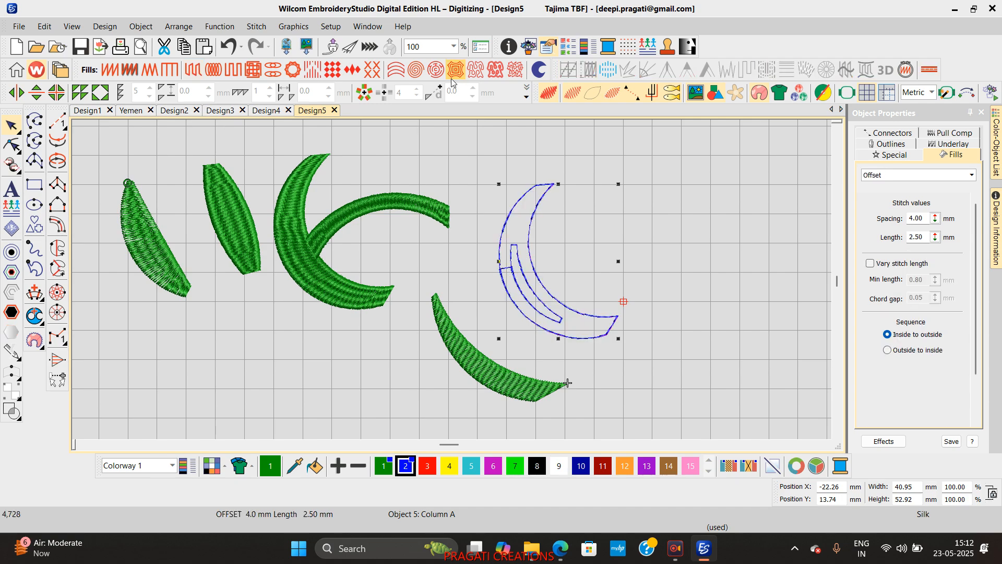
pyautogui.click(141, 26)
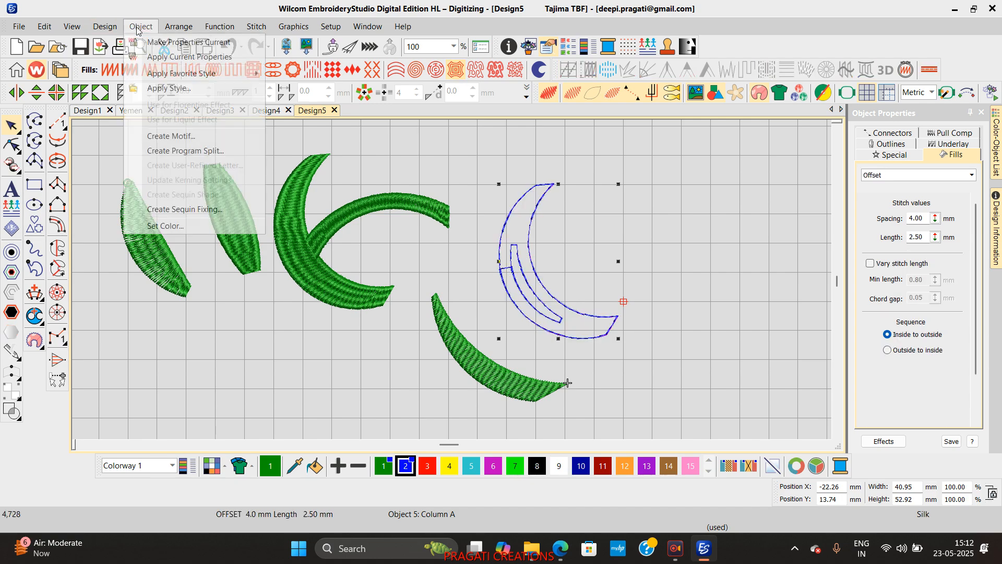
pyautogui.click(157, 59)
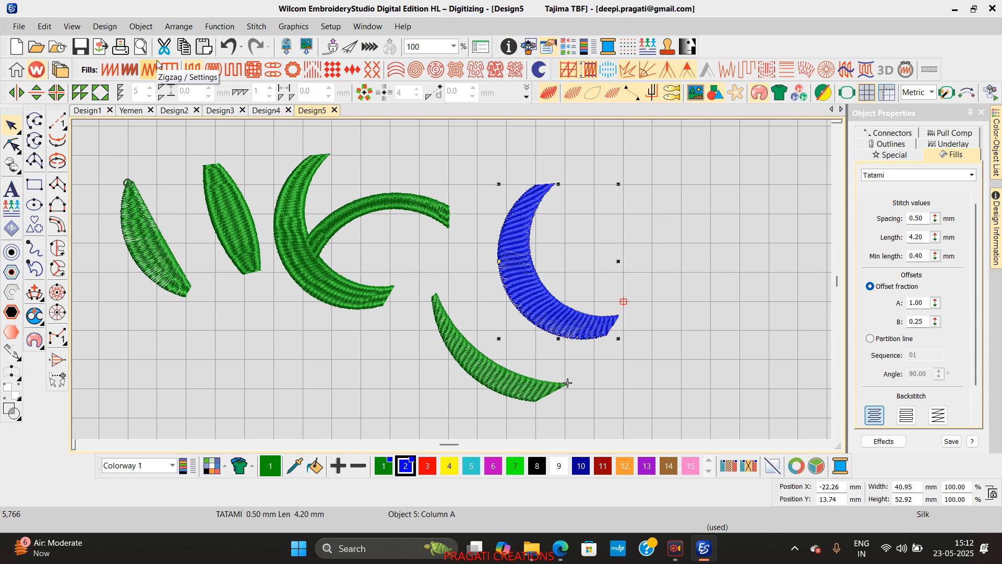
pyautogui.click(141, 26)
pyautogui.moveTo(175, 78)
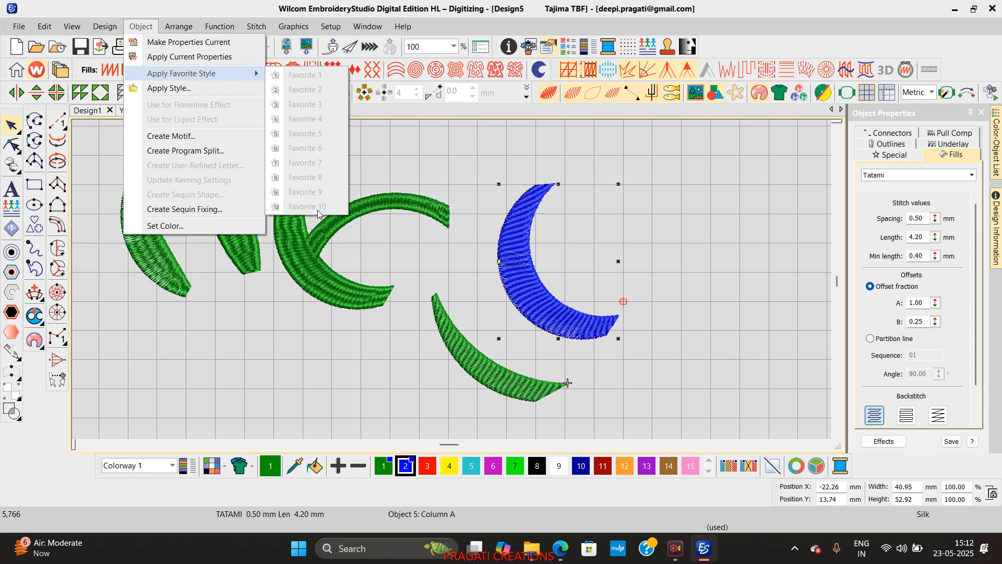
pyautogui.click(447, 176)
pyautogui.click(368, 27)
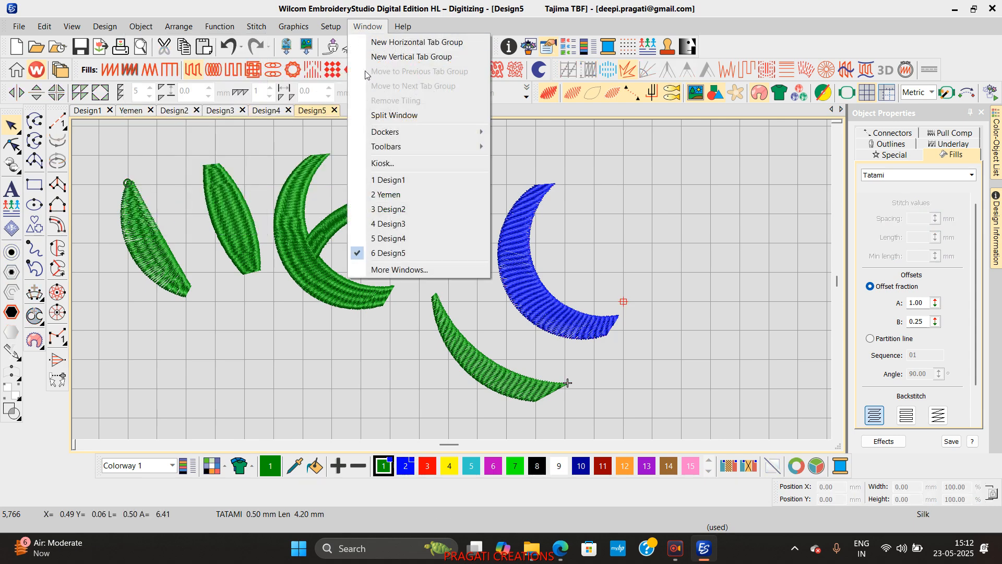
pyautogui.moveTo(331, 26)
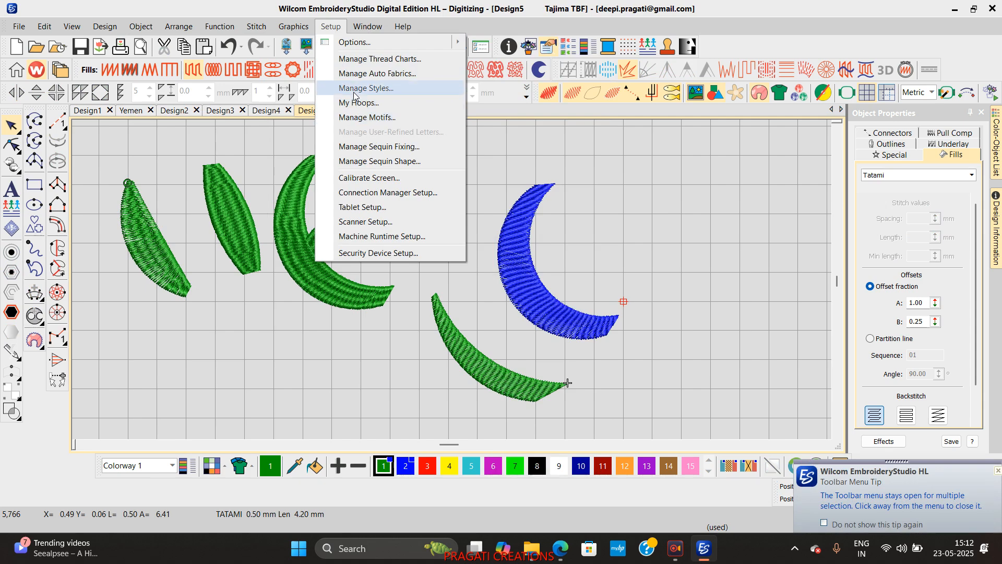
pyautogui.click(142, 52)
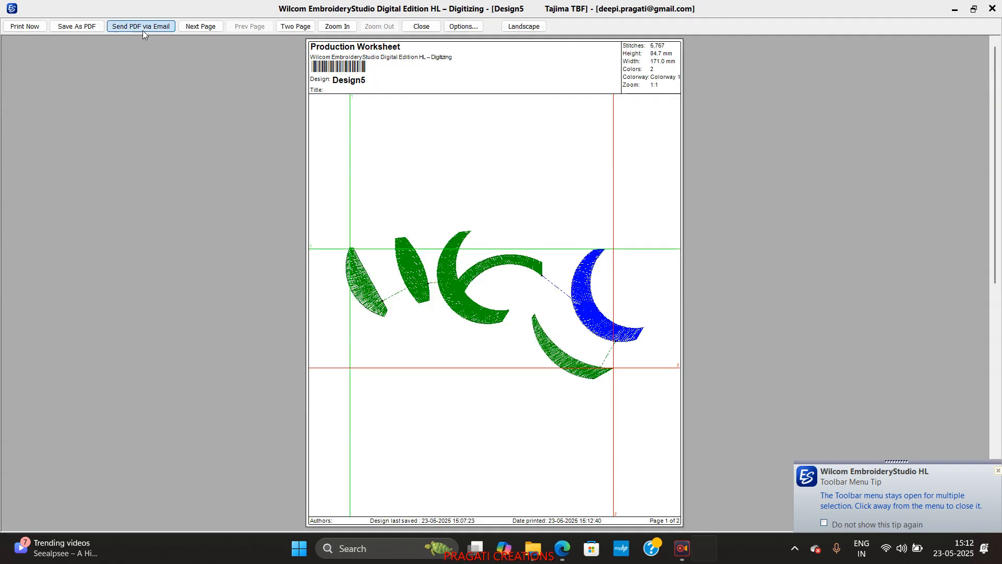
pyautogui.click(143, 30)
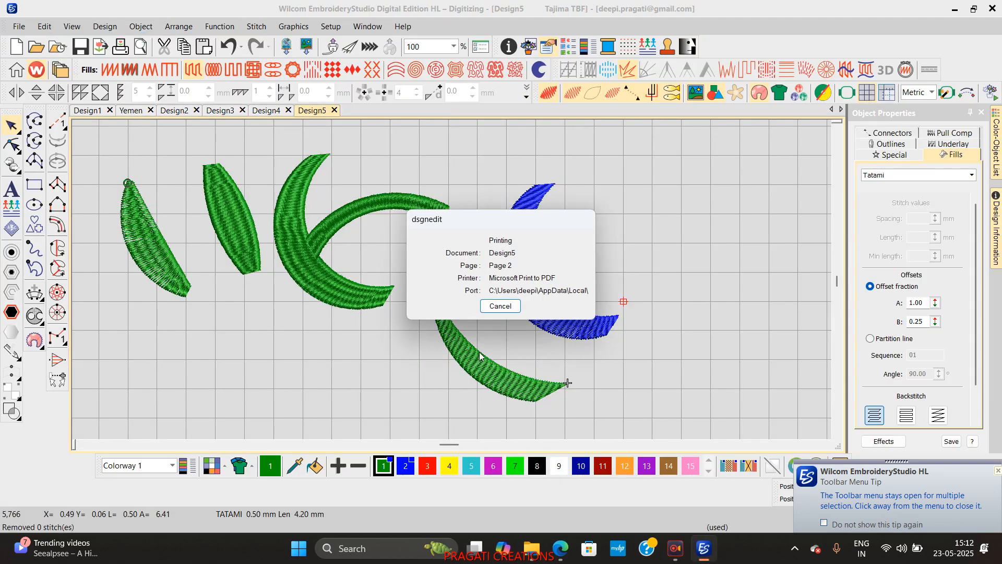
pyautogui.click(543, 302)
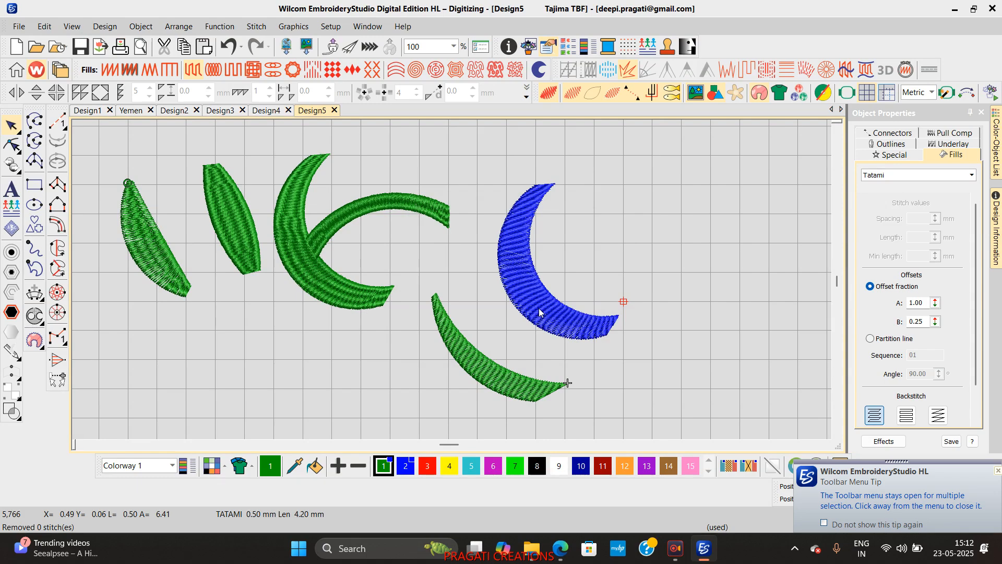
# Step: Create a favorite style named wilcom based on <PRESET_SATIN_2> and close the style manager
pyautogui.click(340, 27)
pyautogui.click(355, 89)
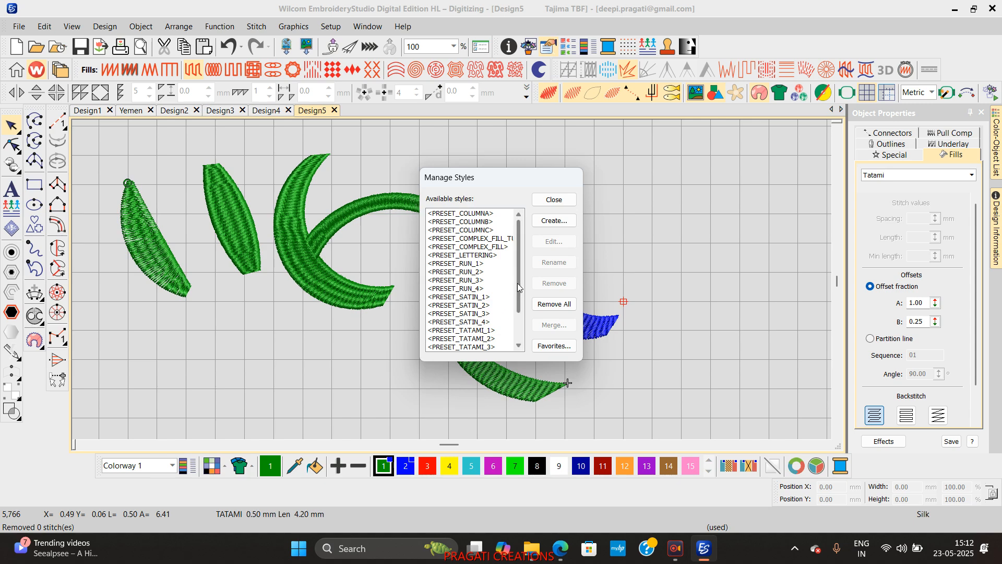
pyautogui.moveTo(518, 286); pyautogui.dragTo(528, 338)
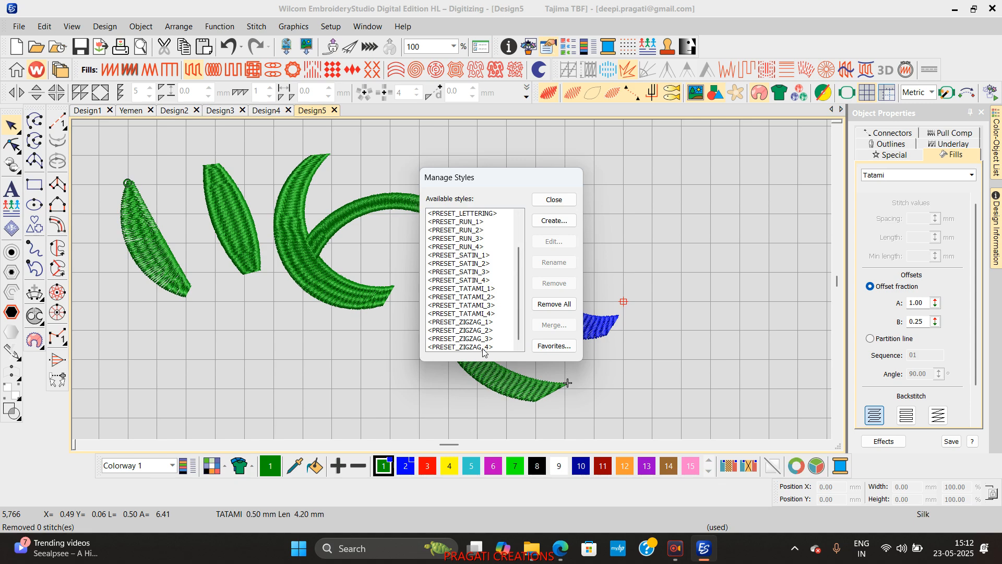
pyautogui.click(559, 220)
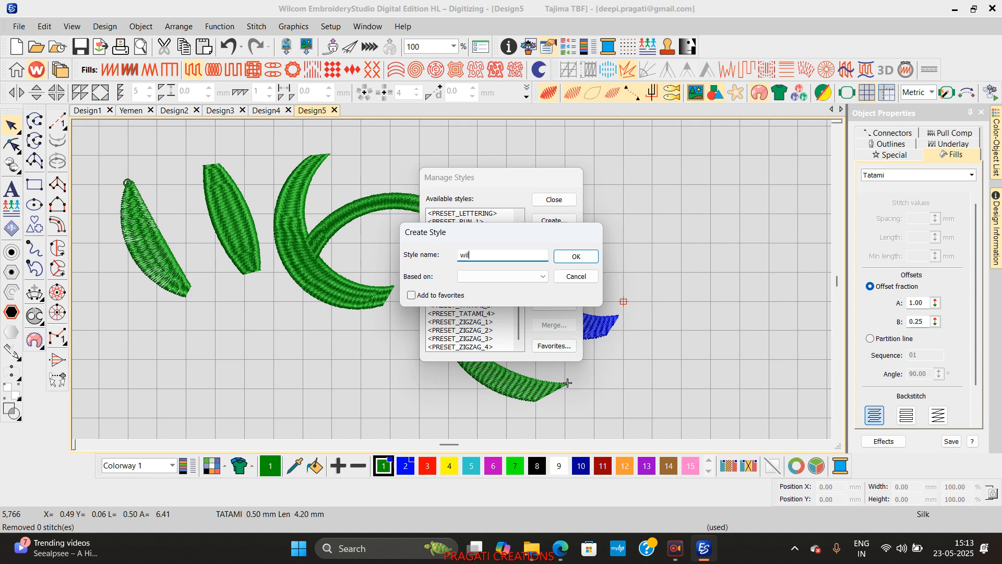
pyautogui.click(477, 277)
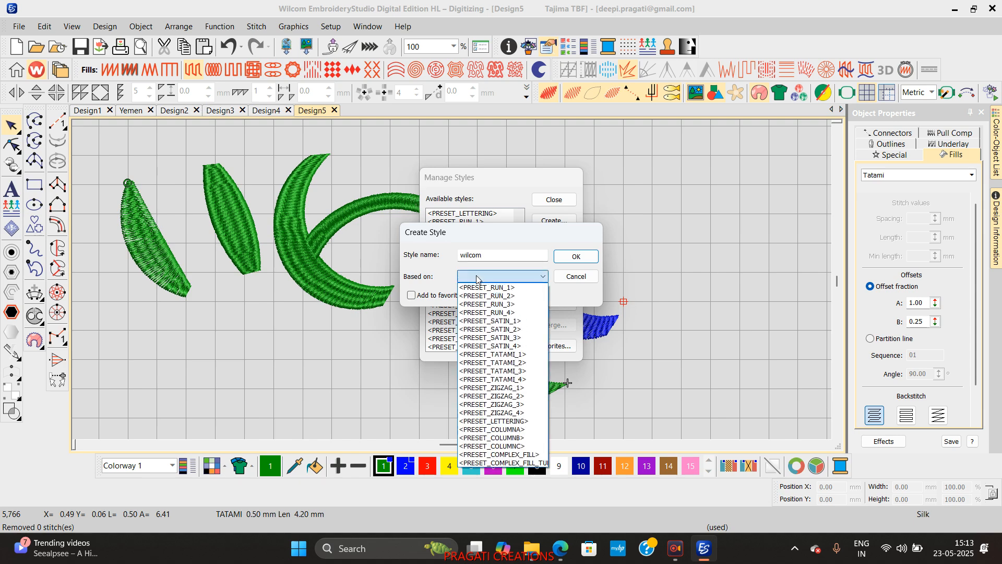
pyautogui.click(495, 329)
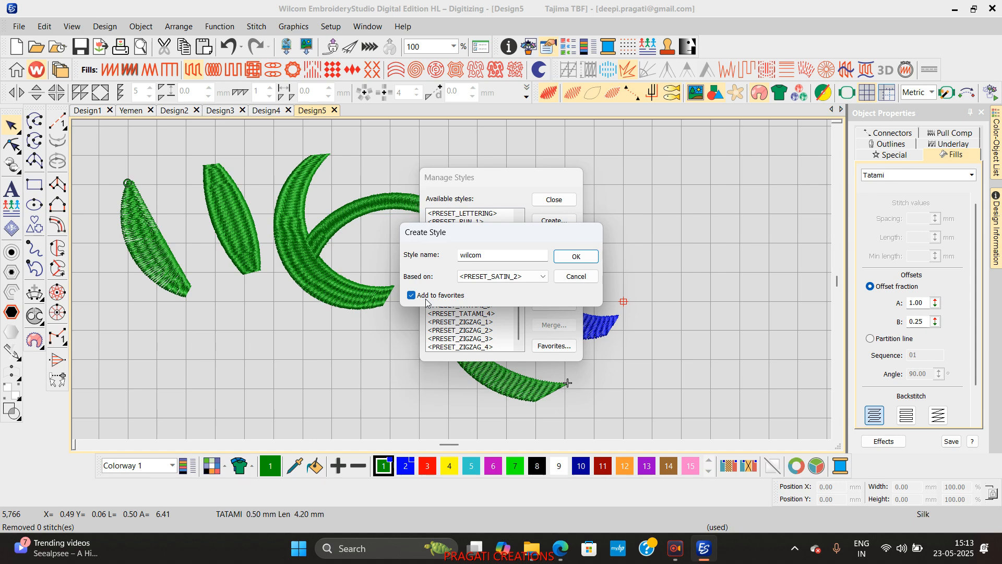
pyautogui.click(577, 256)
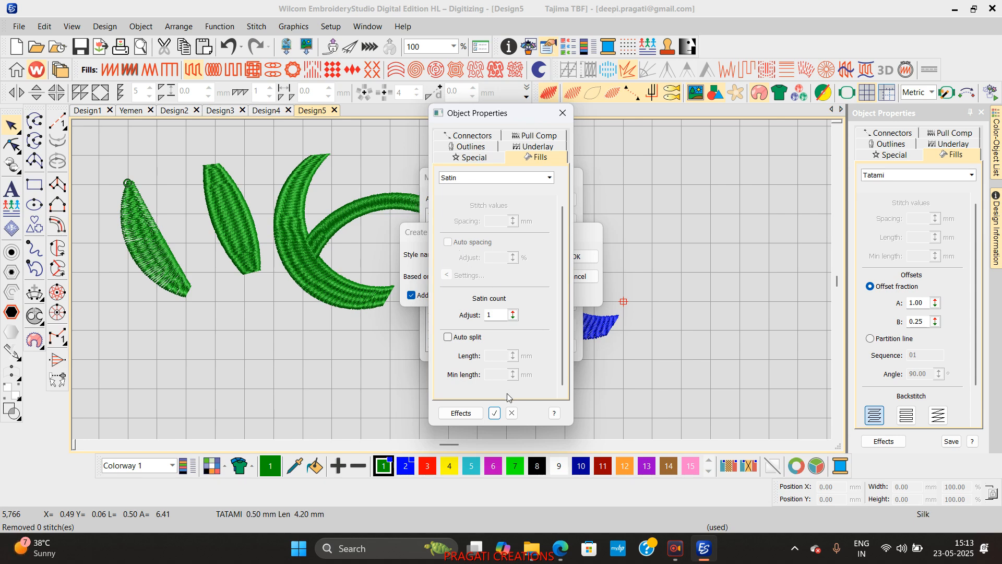
pyautogui.click(563, 113)
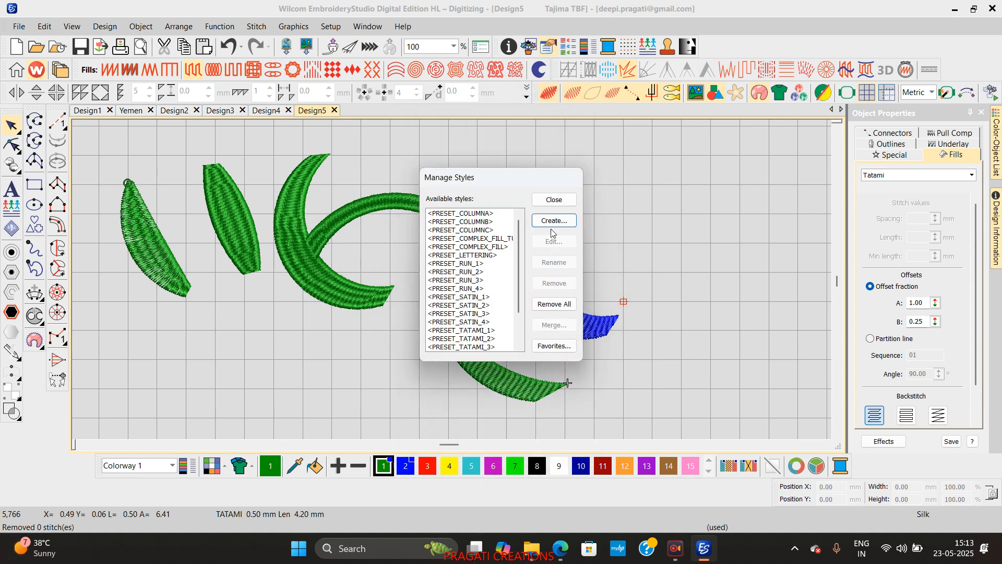
pyautogui.click(554, 202)
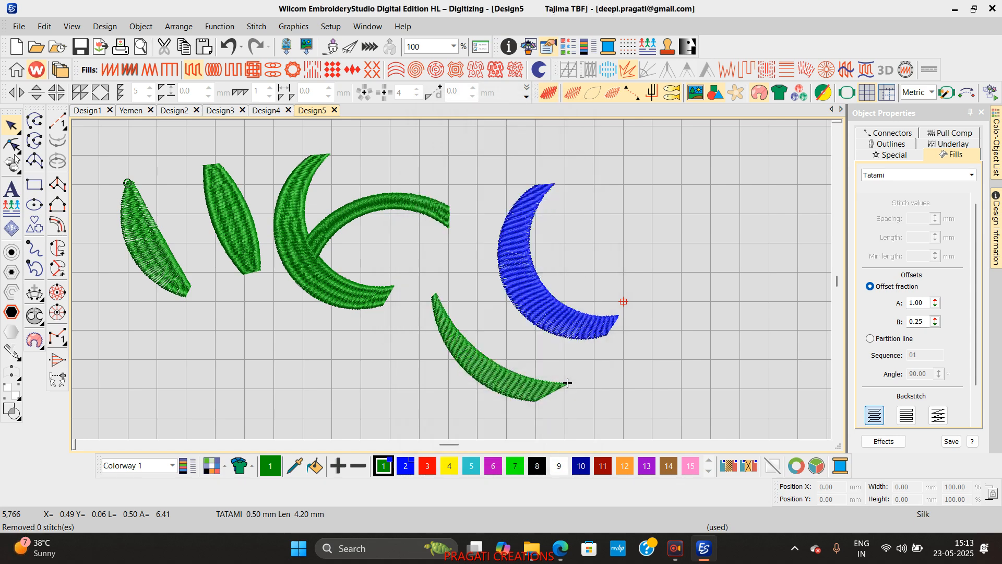
# Step: Save the Normal.EMT template with auto fabric off and Tajima as the machine format, and create a new design from it
pyautogui.click(19, 30)
pyautogui.click(52, 56)
pyautogui.click(479, 186)
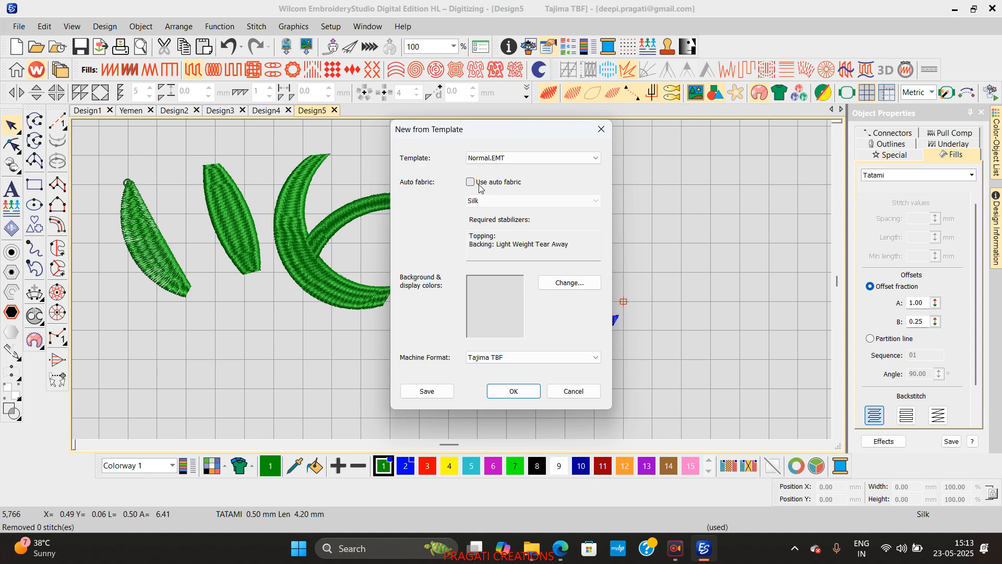
pyautogui.click(486, 357)
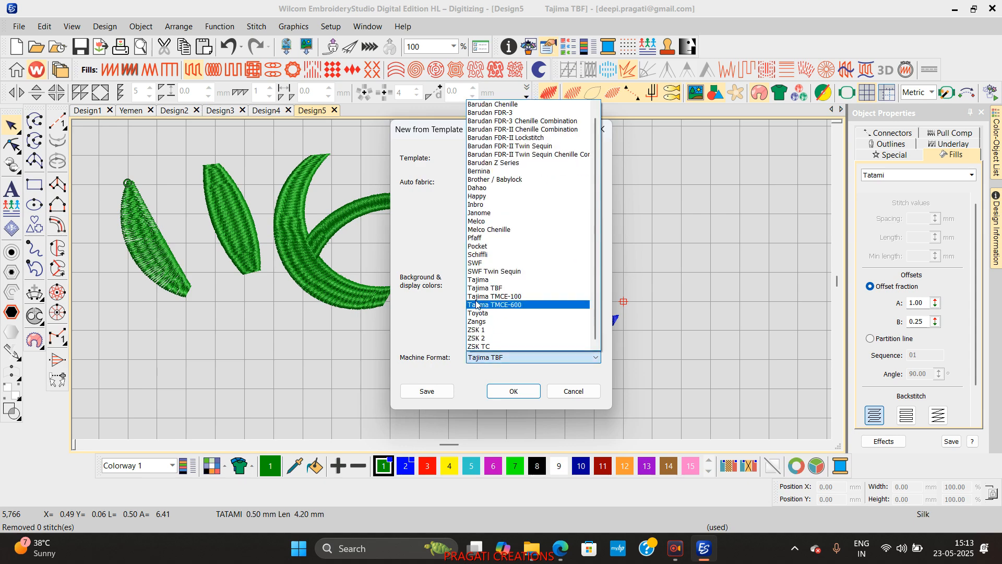
pyautogui.click(477, 281)
pyautogui.click(427, 390)
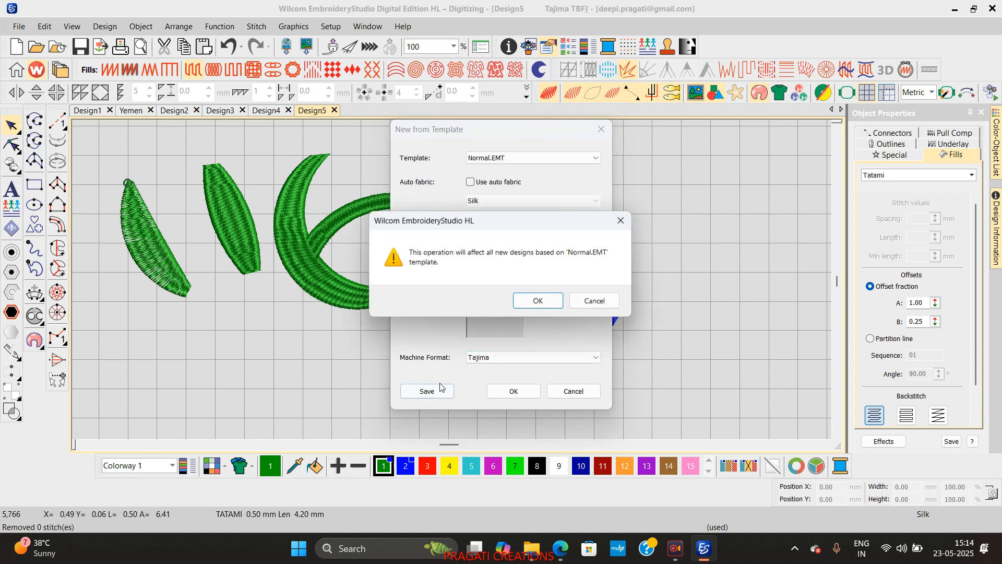
pyautogui.click(541, 302)
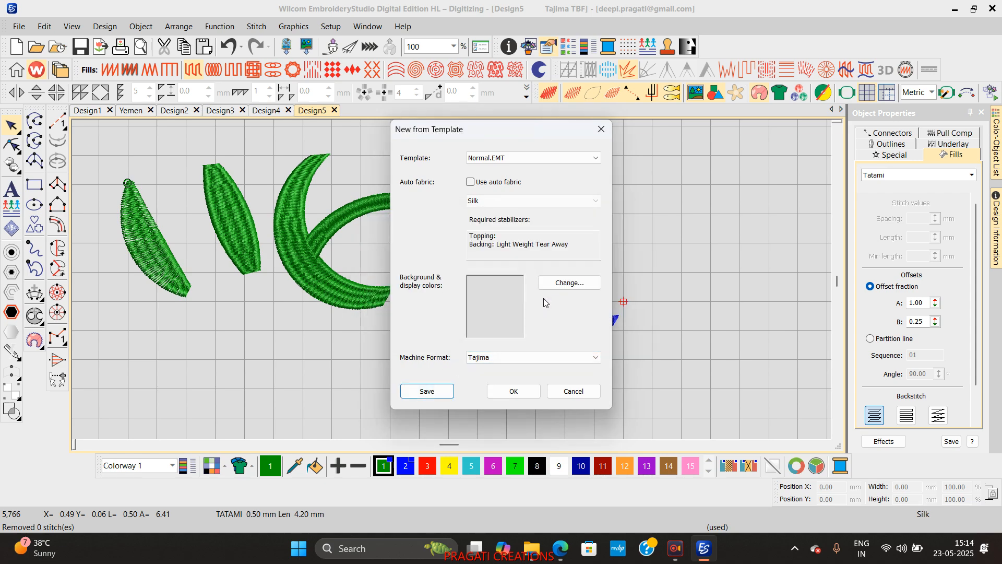
pyautogui.click(514, 391)
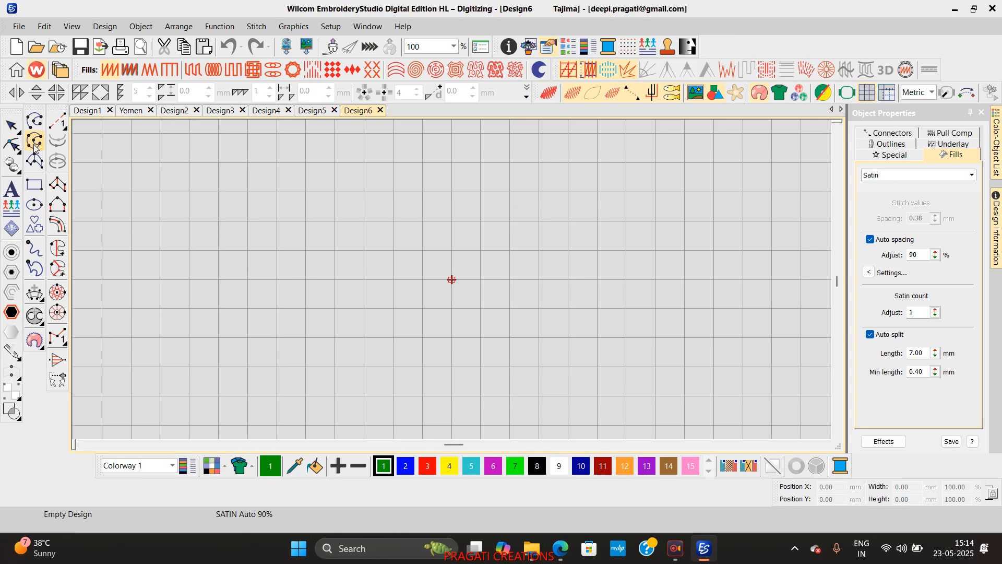
# Step: Create a favorite style named wilcom based on <PRESET_SATIN_3> in the new design's template
pyautogui.click(329, 26)
pyautogui.click(361, 90)
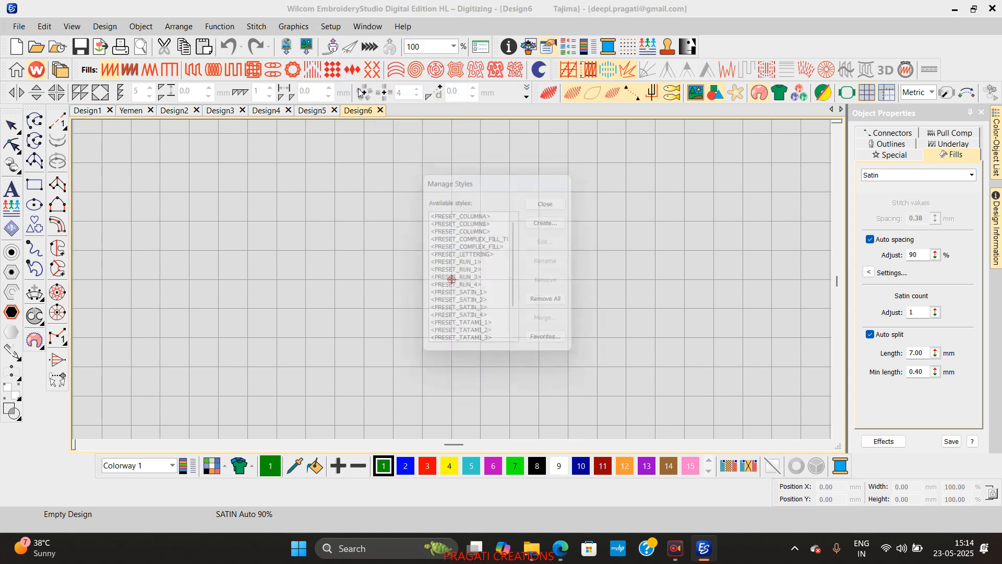
pyautogui.click(470, 271)
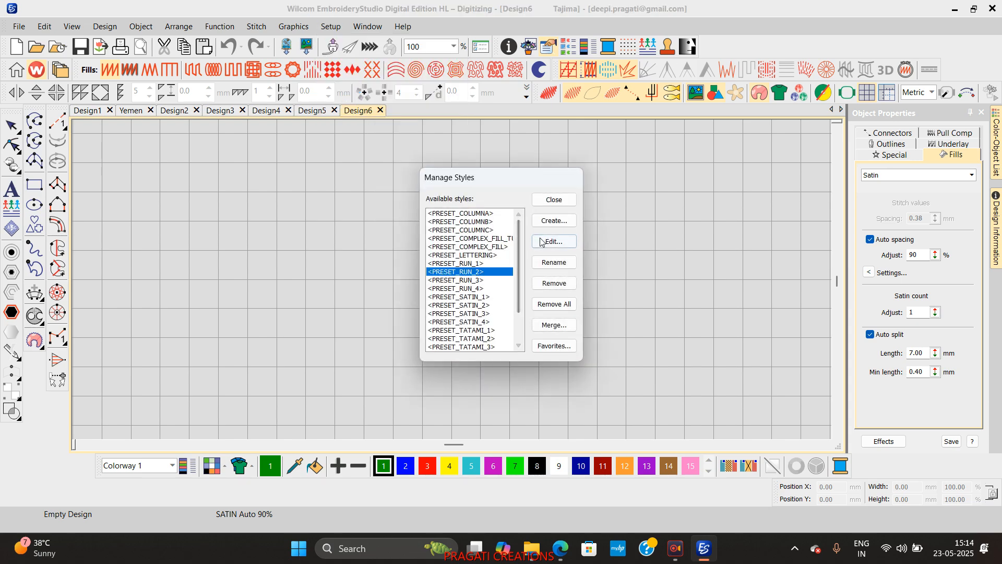
pyautogui.click(546, 220)
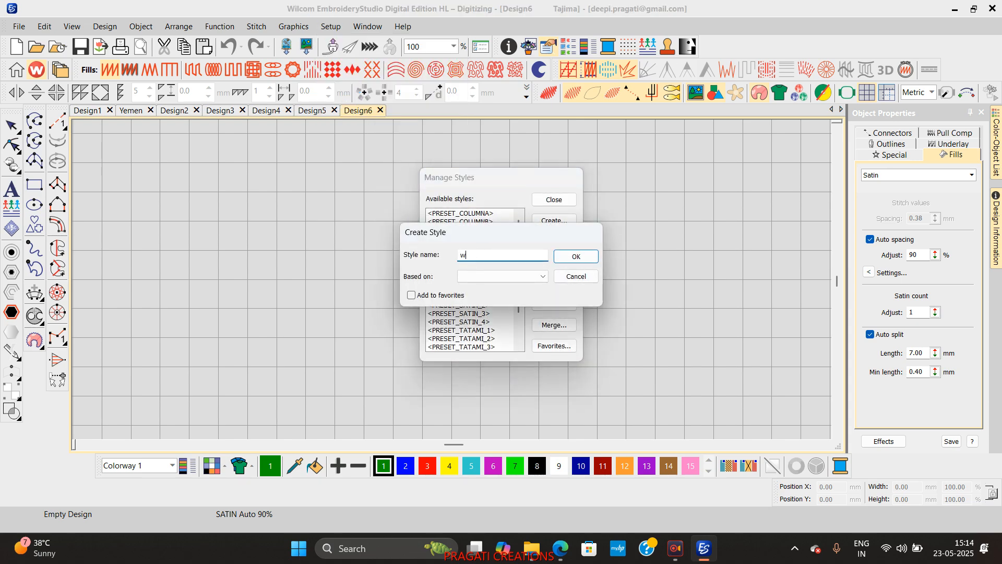
pyautogui.write('wilcom')
pyautogui.click(469, 277)
pyautogui.click(486, 339)
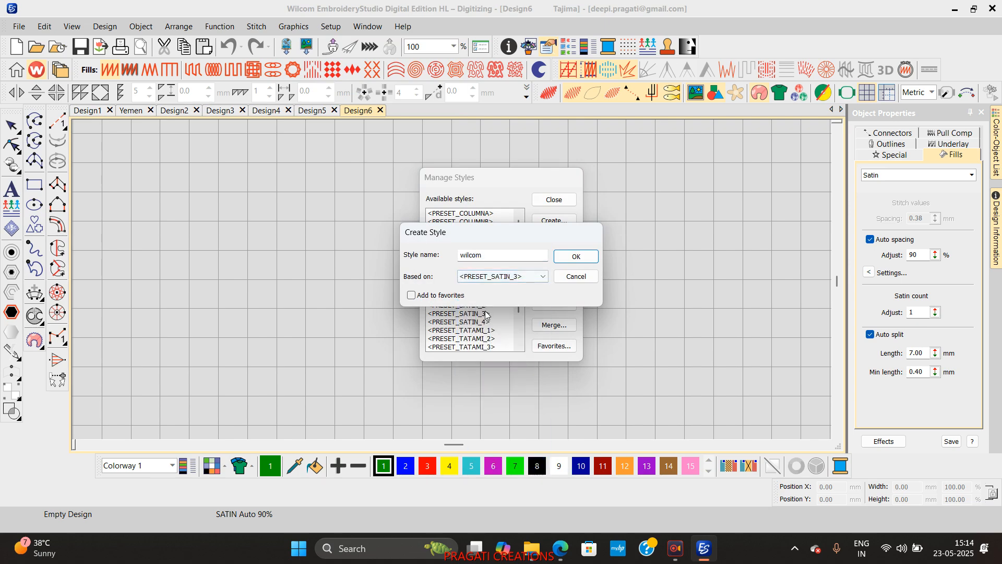
pyautogui.click(428, 296)
pyautogui.click(576, 256)
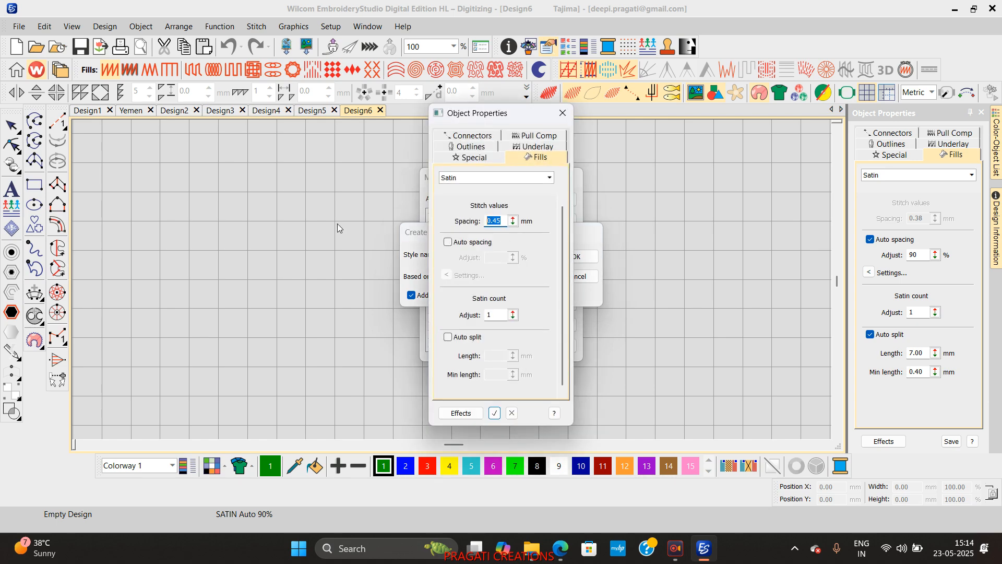
# Step: Set the wilcom style's satin spacing to 0.65 mm and enable auto split with a length of 4 mm and a minimum length
pyautogui.write('.65')
pyautogui.click(448, 337)
pyautogui.click(492, 356)
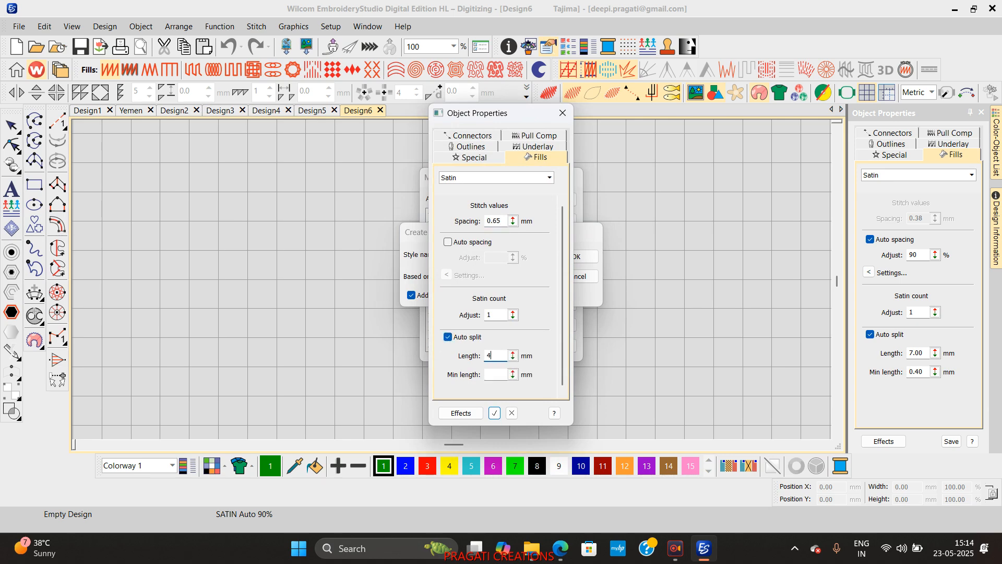
pyautogui.click(493, 376)
# Step: Set the wilcom style's pull compensation to 0.35 mm and enable a Zigzag first underlay
pyautogui.click(539, 135)
pyautogui.click(500, 198)
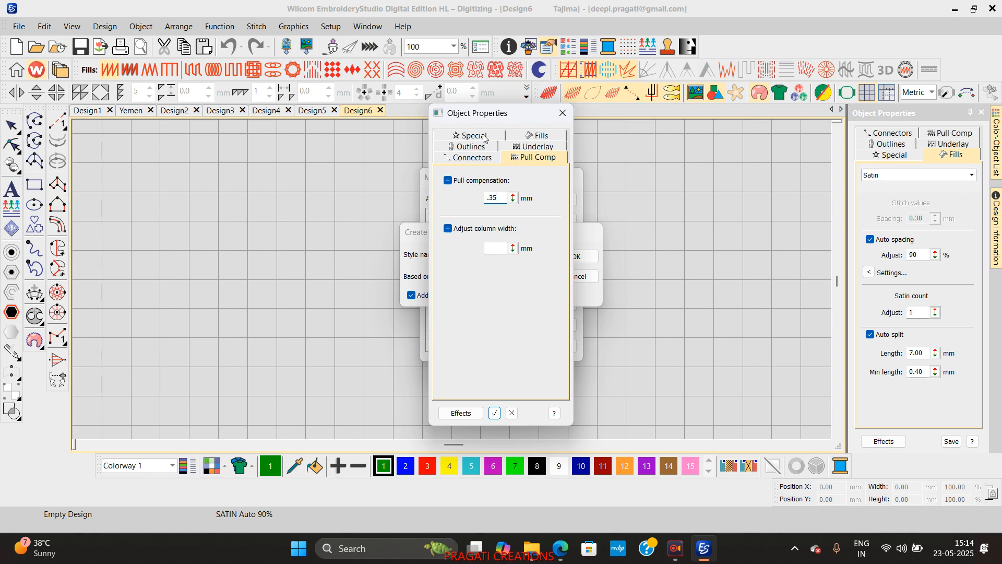
pyautogui.click(486, 150)
pyautogui.click(528, 139)
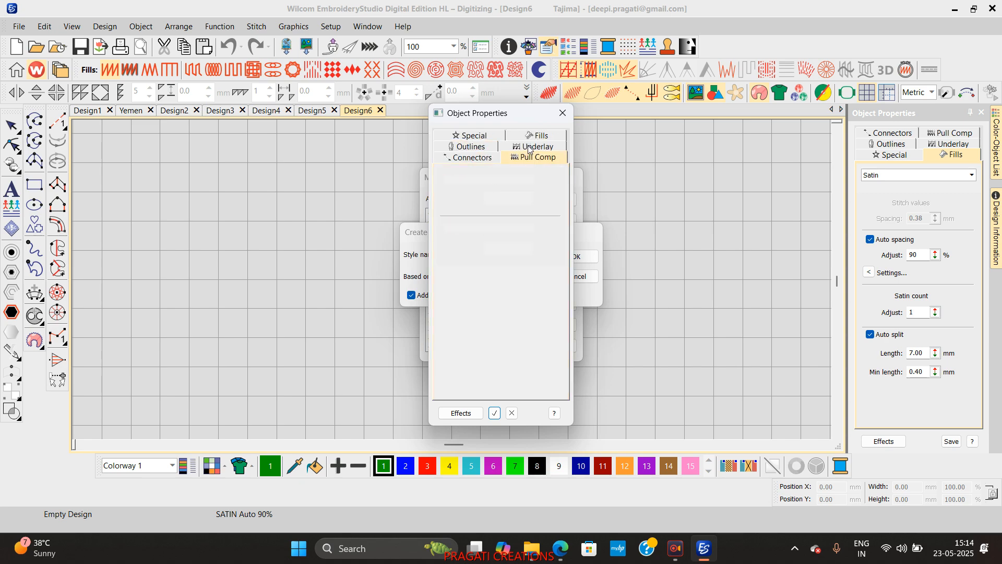
pyautogui.click(537, 147)
pyautogui.click(464, 182)
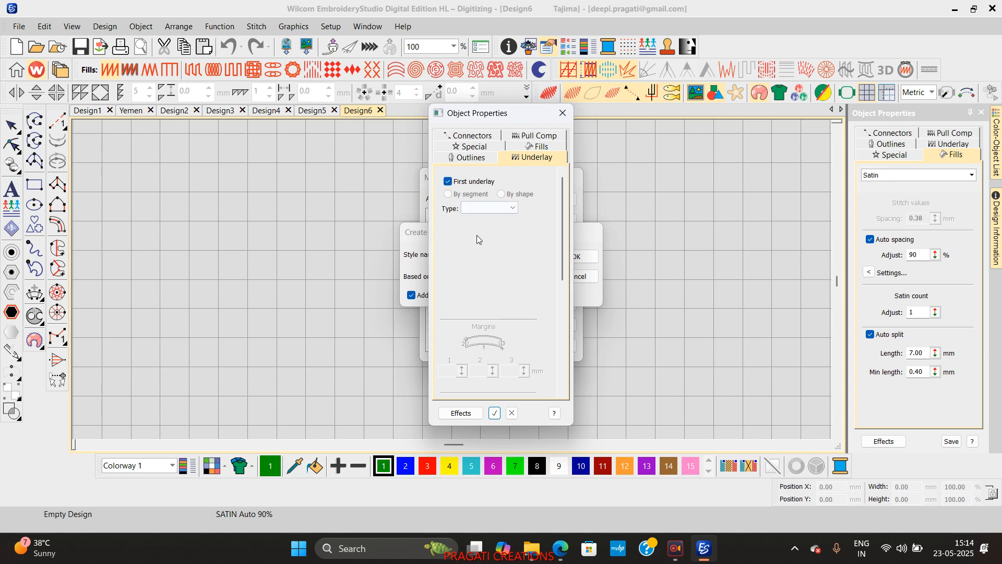
pyautogui.click(491, 207)
pyautogui.click(479, 228)
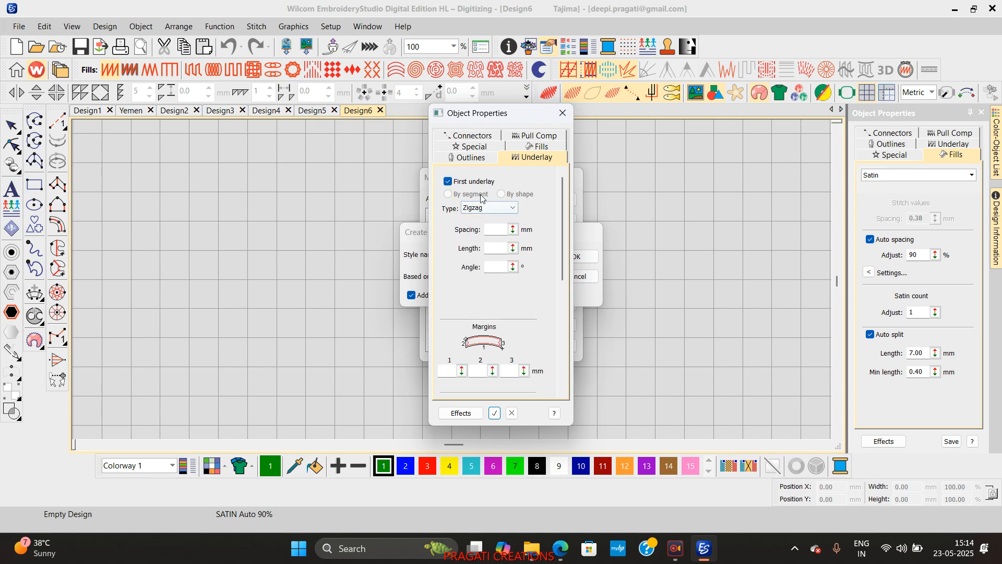
# Step: Turn off tie-ins, choose the Jump connector after the object, and save the wilcom style to the template
pyautogui.click(473, 137)
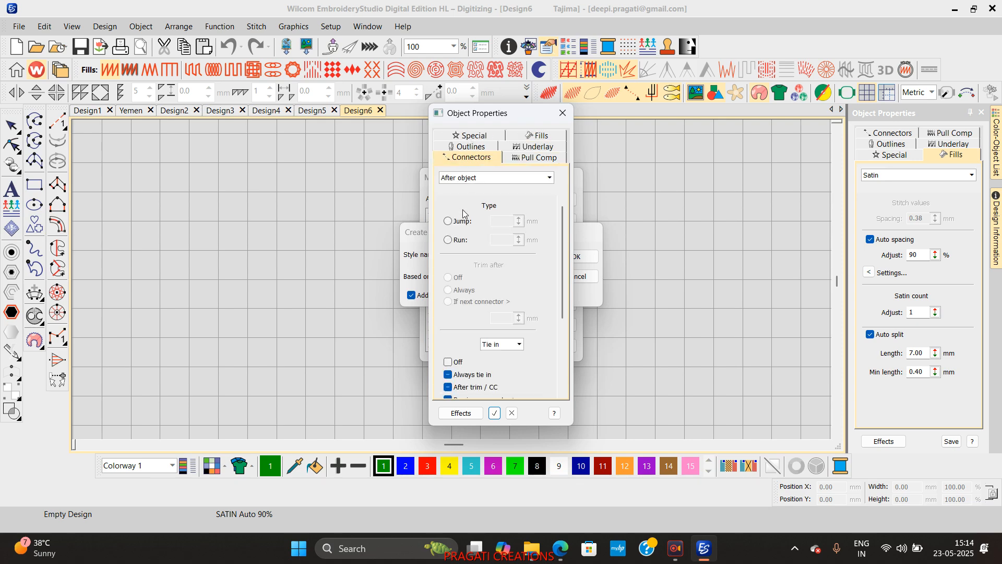
pyautogui.click(449, 361)
pyautogui.click(502, 344)
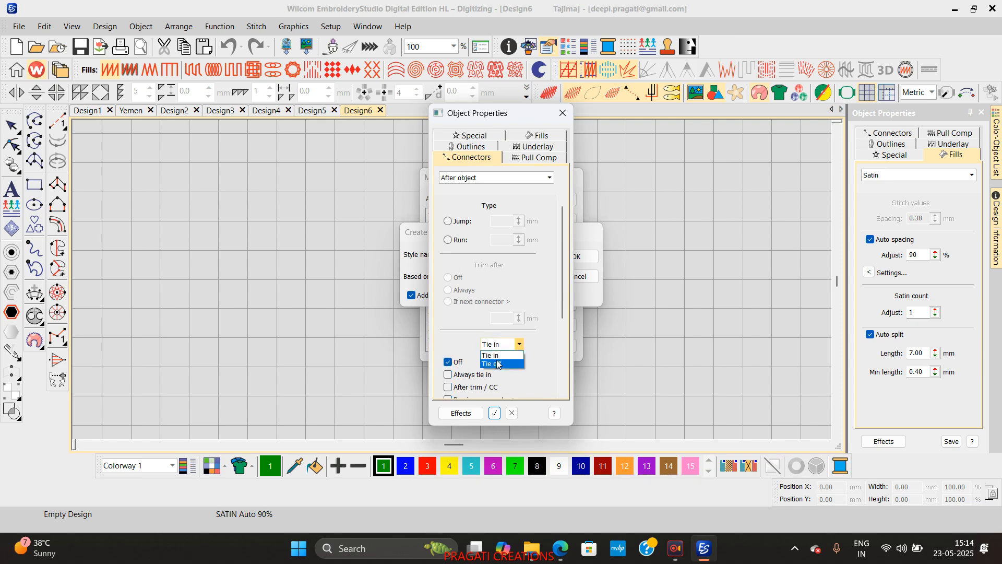
pyautogui.click(498, 364)
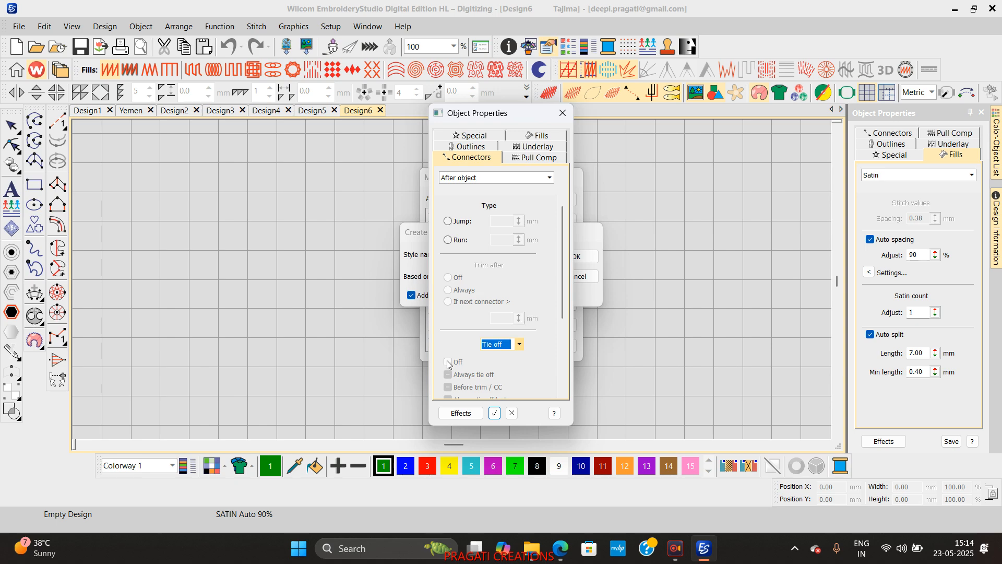
pyautogui.click(447, 221)
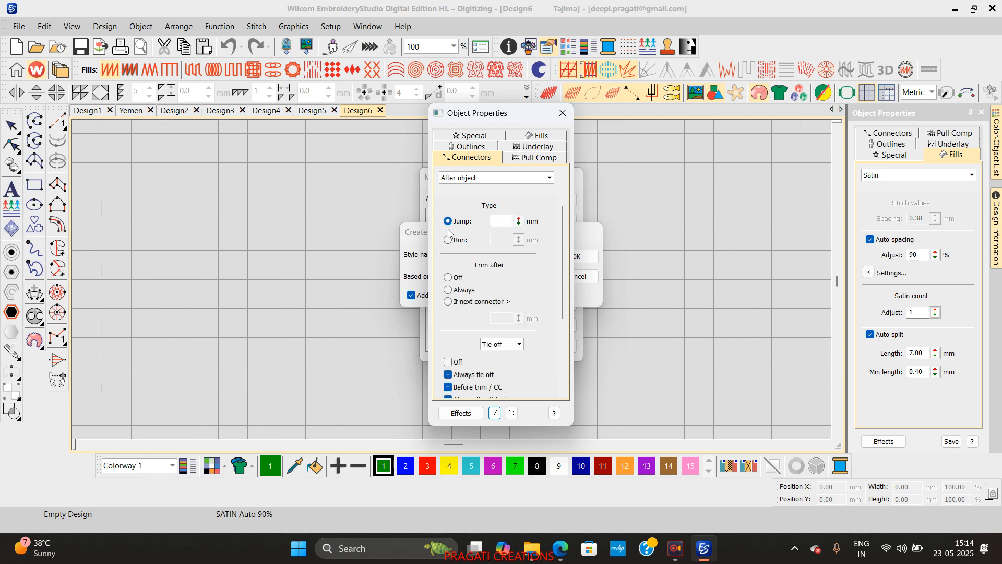
pyautogui.click(448, 242)
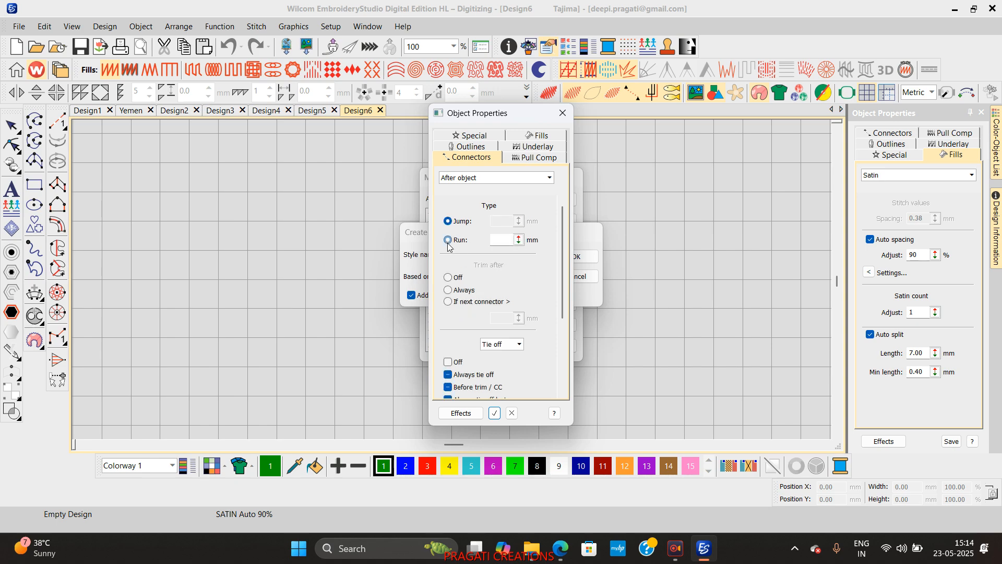
pyautogui.click(497, 239)
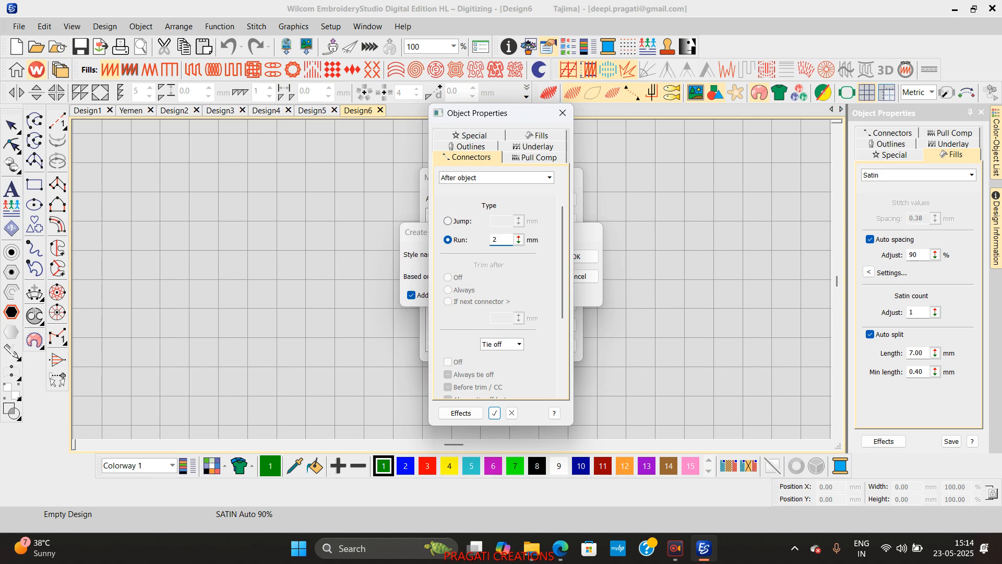
pyautogui.click(469, 224)
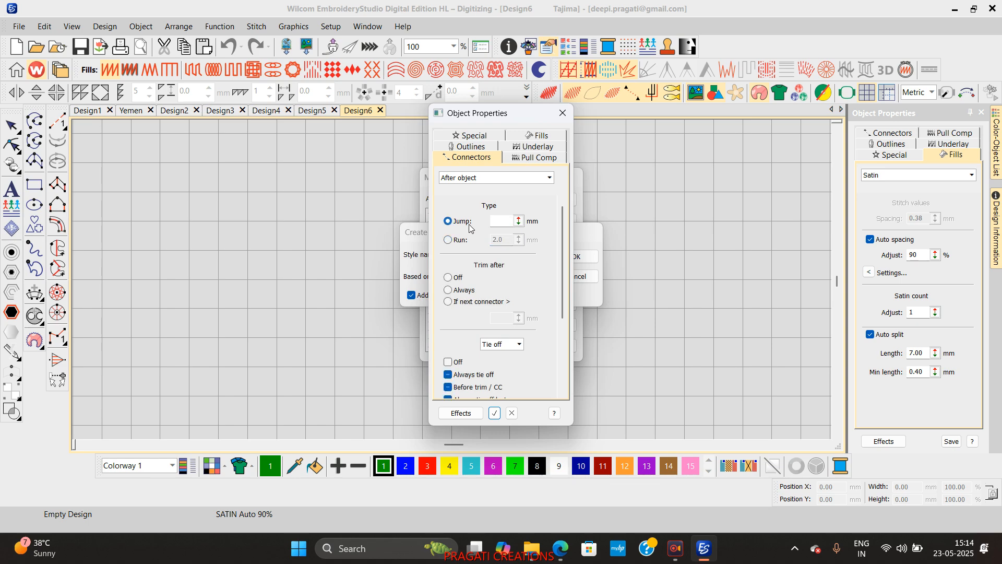
pyautogui.scroll(-3, 558, 334)
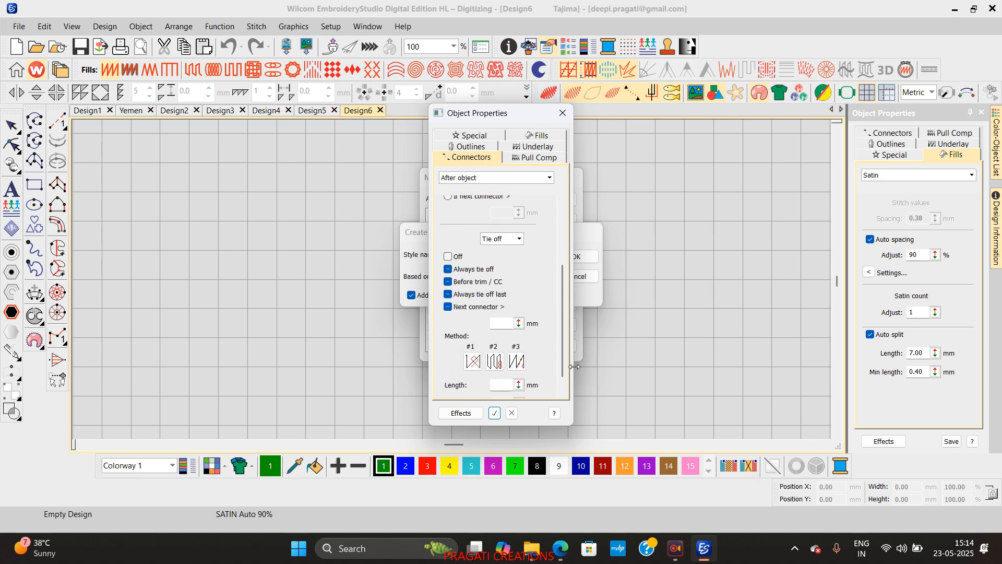
pyautogui.click(494, 413)
pyautogui.click(546, 302)
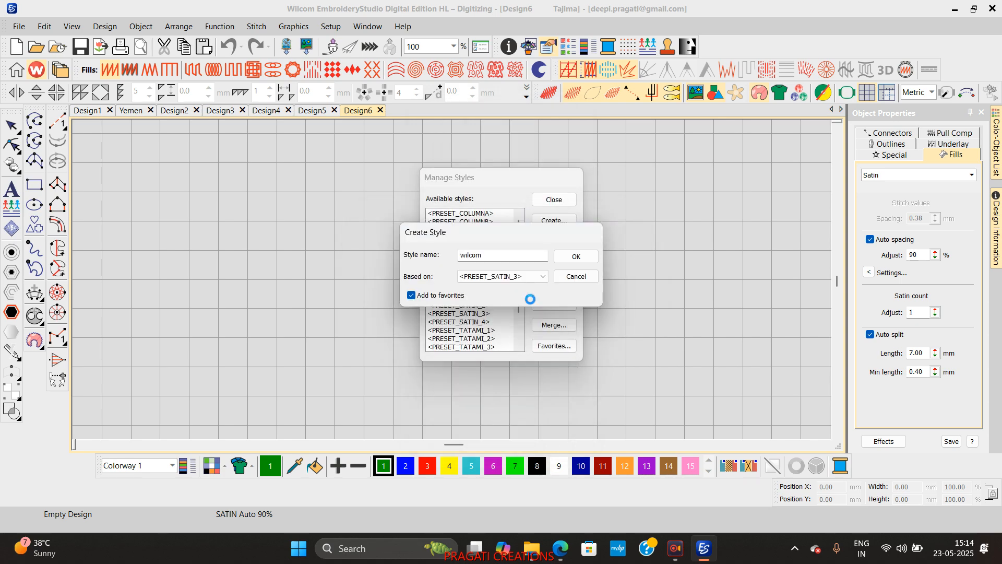
# Step: Create a second favorite style named wilcom 2 based on <PRESET_TATAMI_4>
pyautogui.click(544, 222)
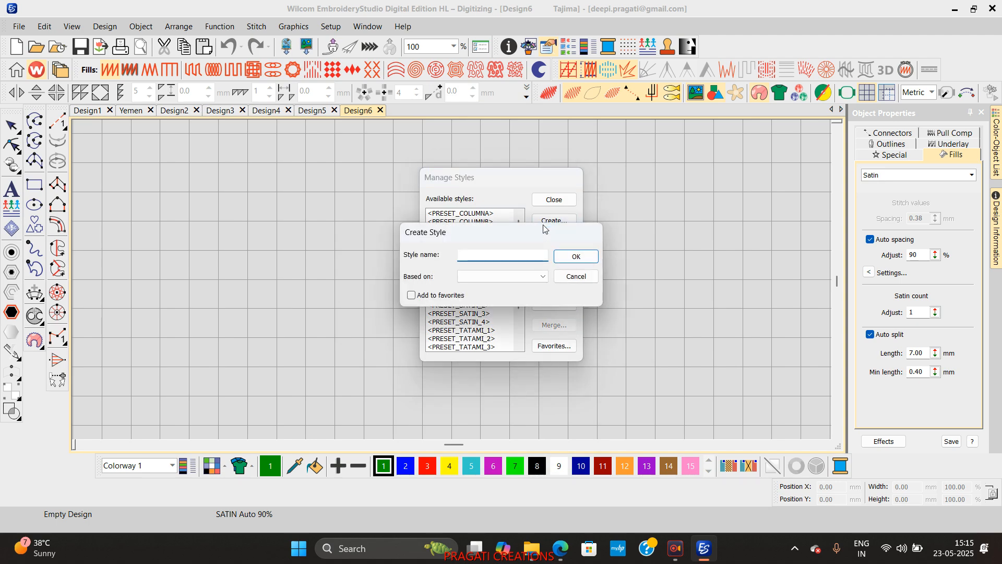
pyautogui.write('wilcom 2')
pyautogui.click(469, 277)
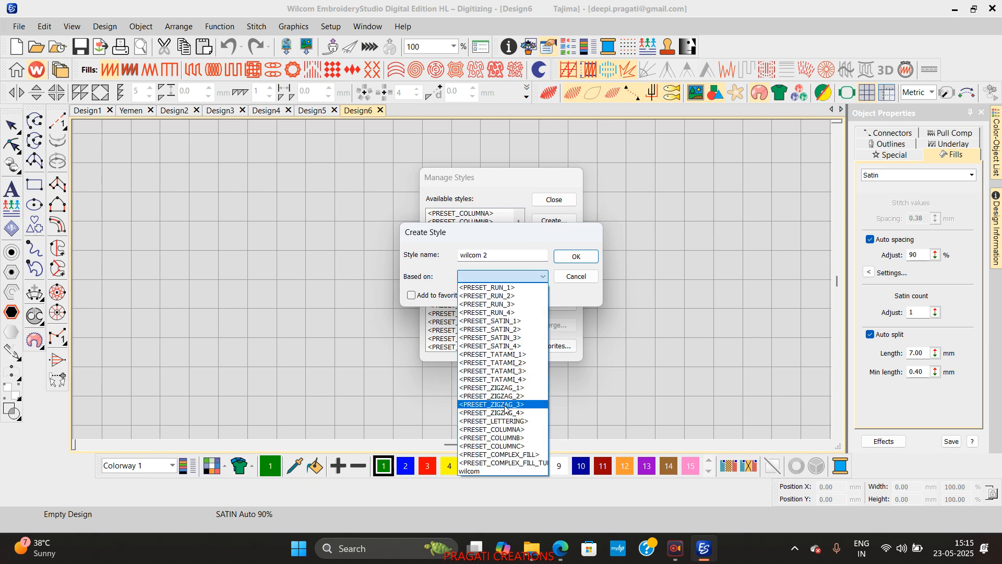
pyautogui.click(493, 379)
pyautogui.click(411, 295)
pyautogui.click(571, 258)
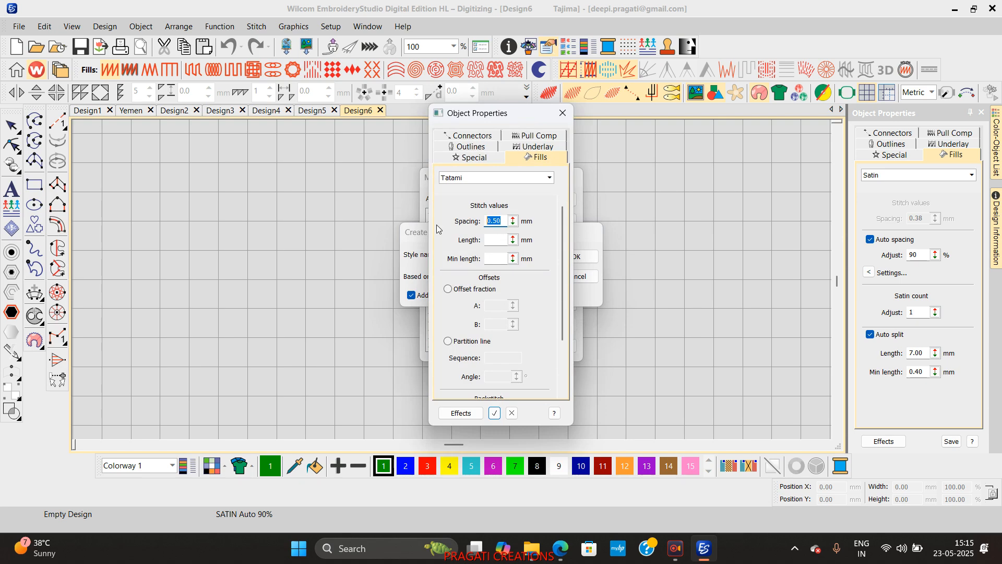
# Step: Set the wilcom 2 Tatami fill to 4 mm length and 0.30 mm minimum length, with offset fractions A 1.00 and B 0.35
pyautogui.click(493, 240)
pyautogui.write('4')
pyautogui.click(498, 259)
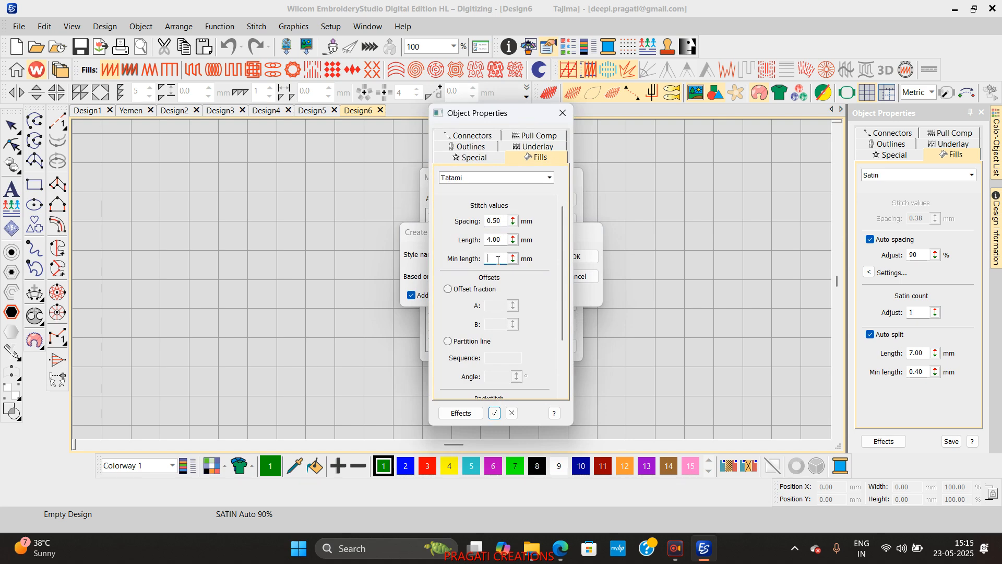
pyautogui.click(475, 290)
pyautogui.click(495, 305)
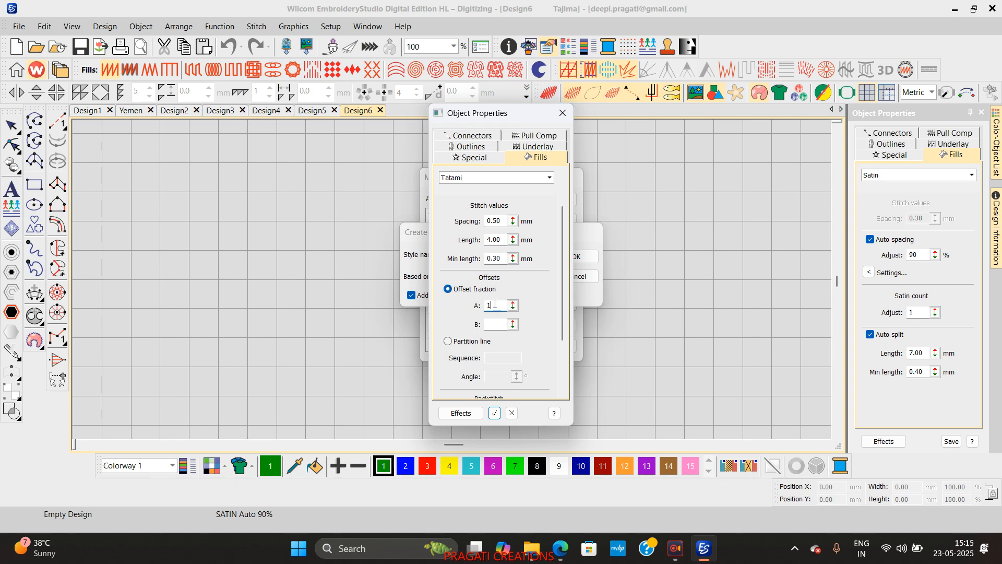
pyautogui.click(495, 322)
pyautogui.write('.35')
pyautogui.scroll(-3, 560, 318)
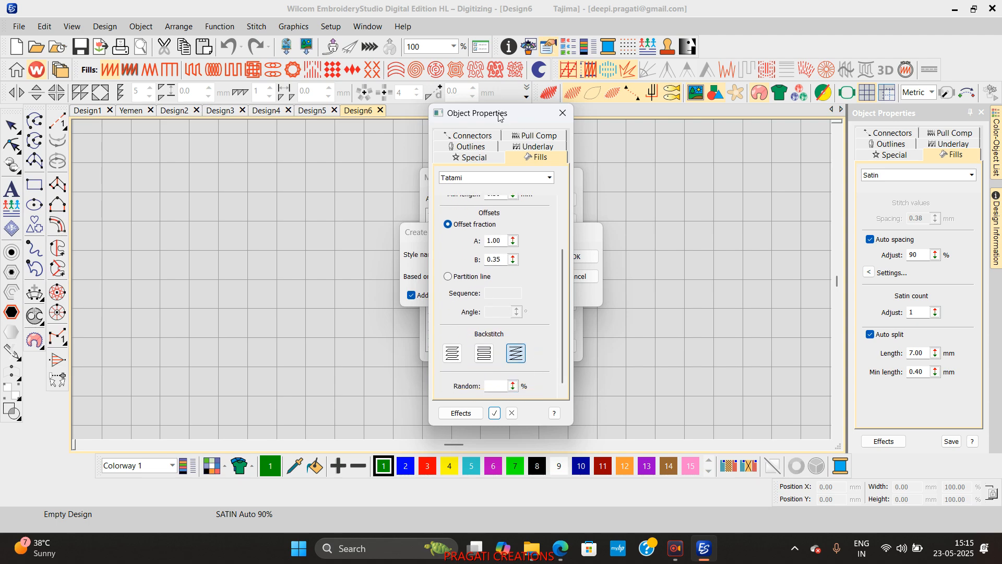
# Step: Set the wilcom 2 style's pull compensation to 0.25 mm and enable a Tatami first underlay
pyautogui.click(524, 137)
pyautogui.click(495, 198)
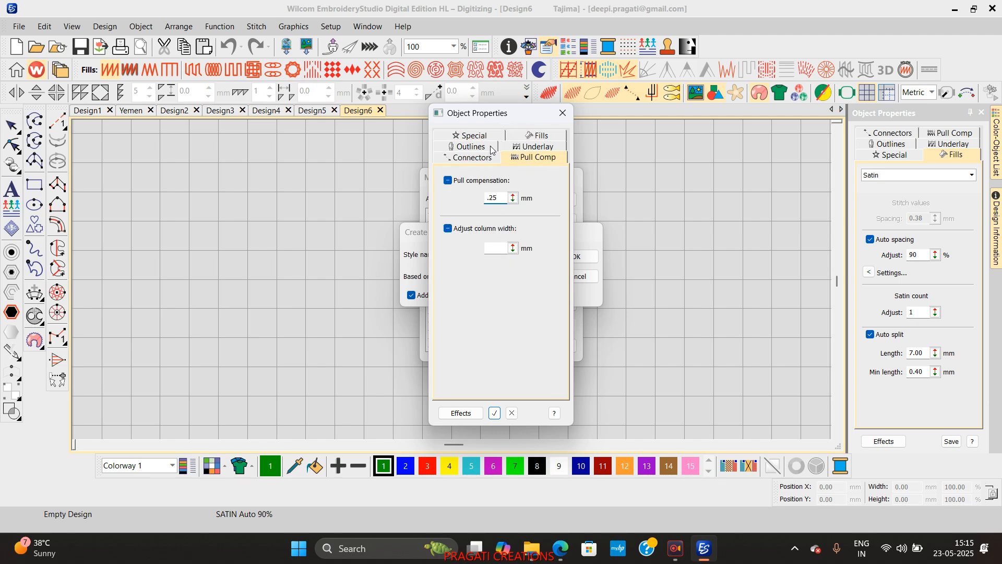
pyautogui.click(528, 147)
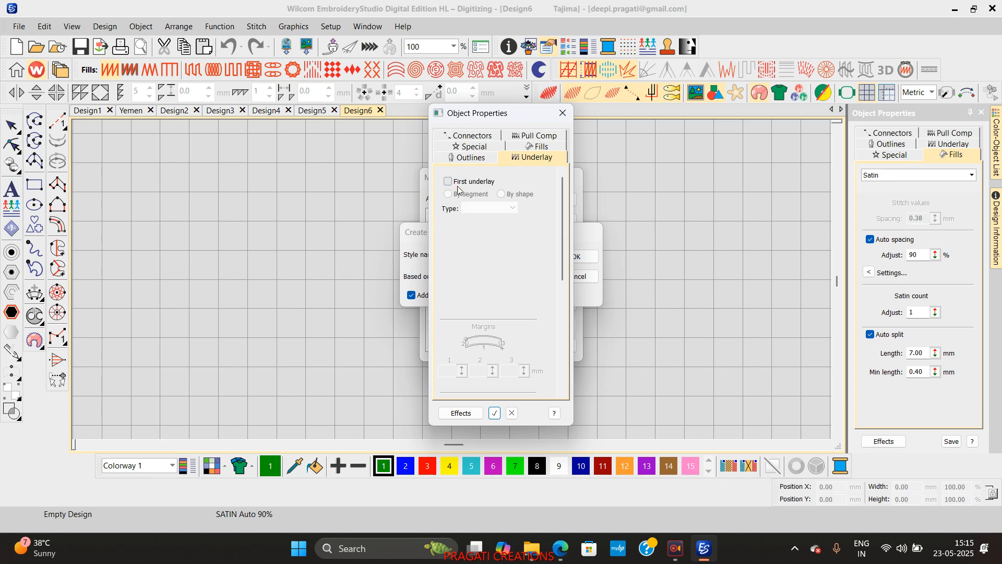
pyautogui.click(456, 183)
pyautogui.click(480, 209)
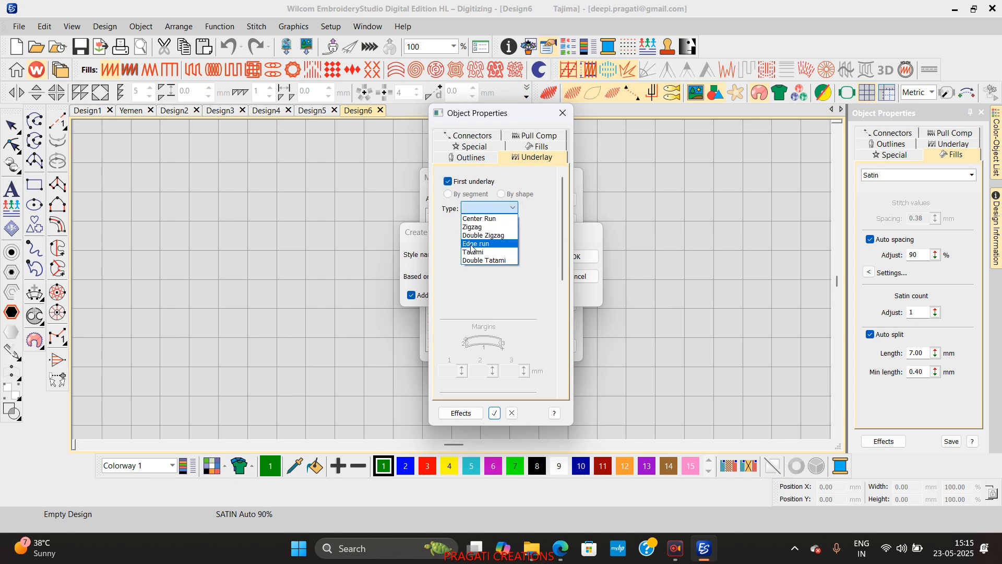
pyautogui.click(476, 251)
# Step: Set the first underlay to 5 mm spacing, 4 mm length and a 90° angle, with the first backstitch type
pyautogui.click(490, 229)
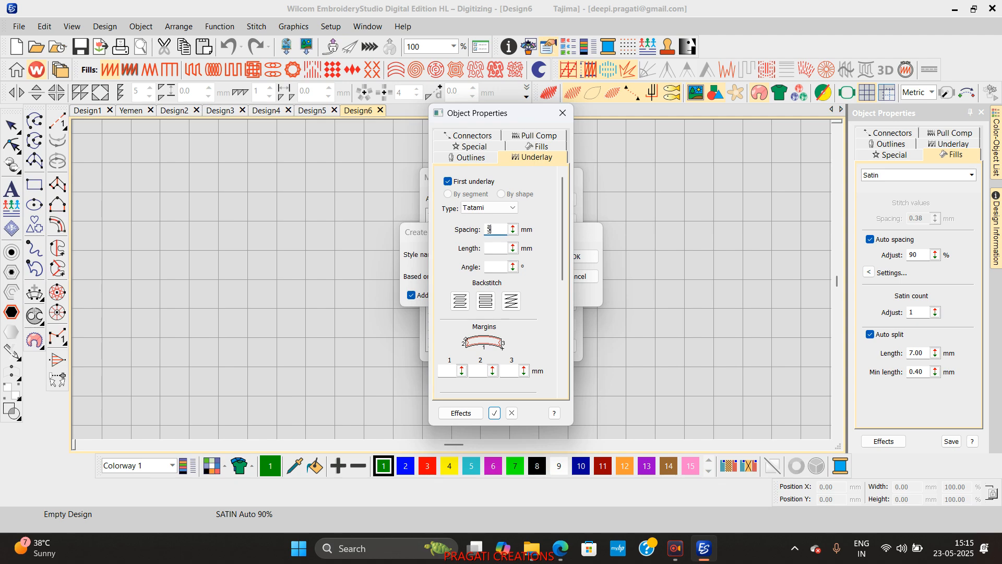
pyautogui.write('5')
pyautogui.click(499, 246)
pyautogui.write('4')
pyautogui.click(496, 267)
pyautogui.write('90')
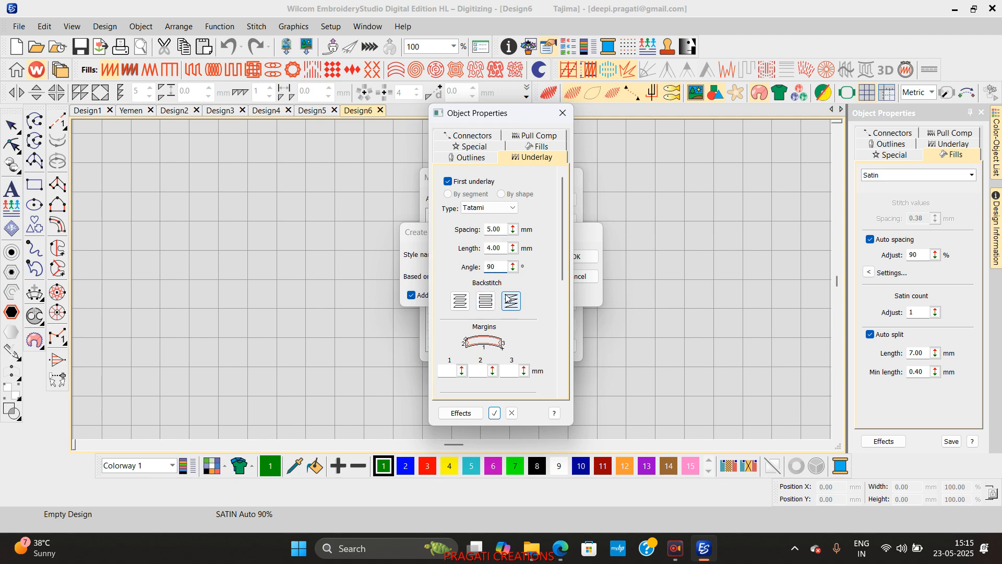
pyautogui.scroll(-2, 462, 365)
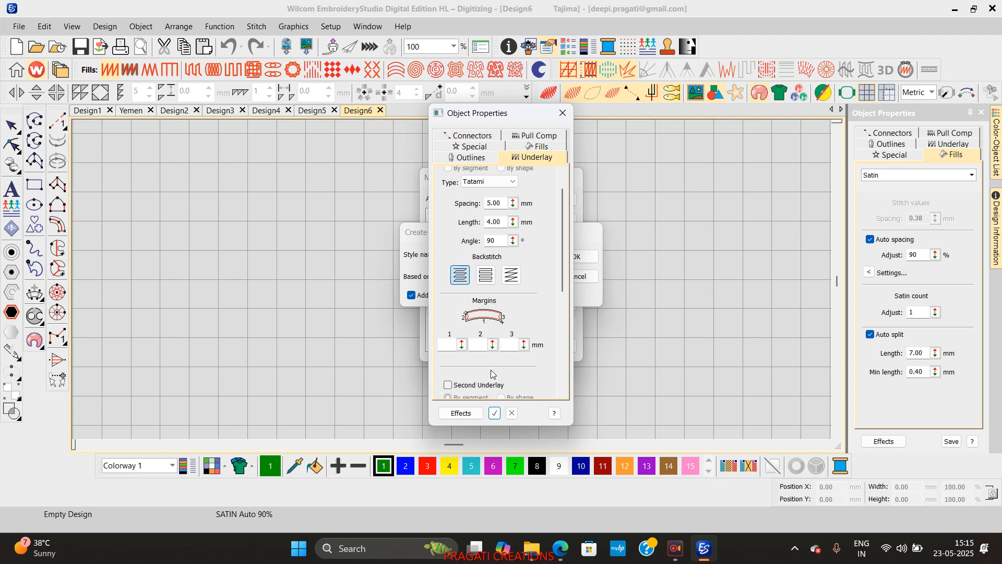
# Step: Enable a second underlay of type Edge run and accept the wilcom 2 style's properties
pyautogui.click(471, 360)
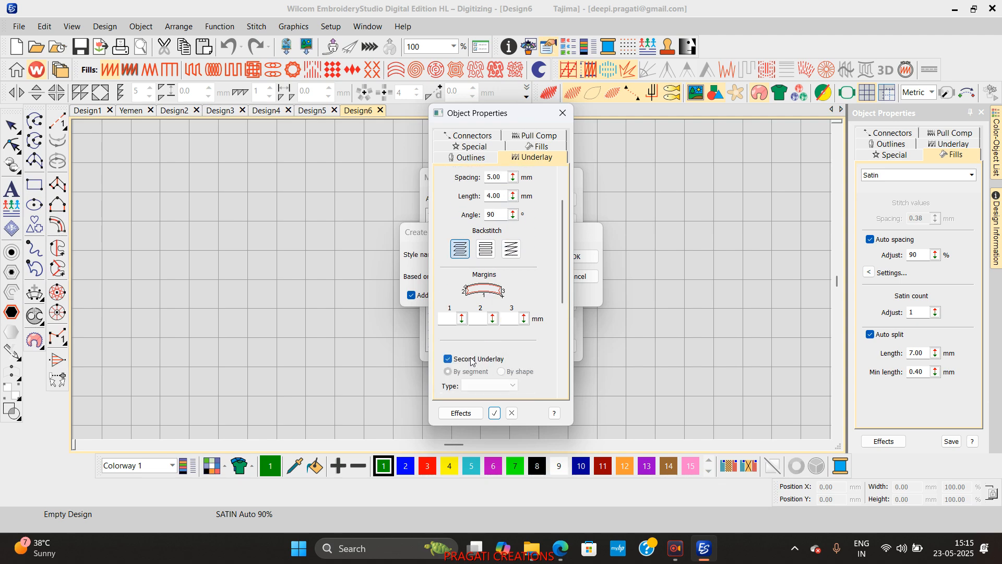
pyautogui.click(478, 385)
pyautogui.click(478, 438)
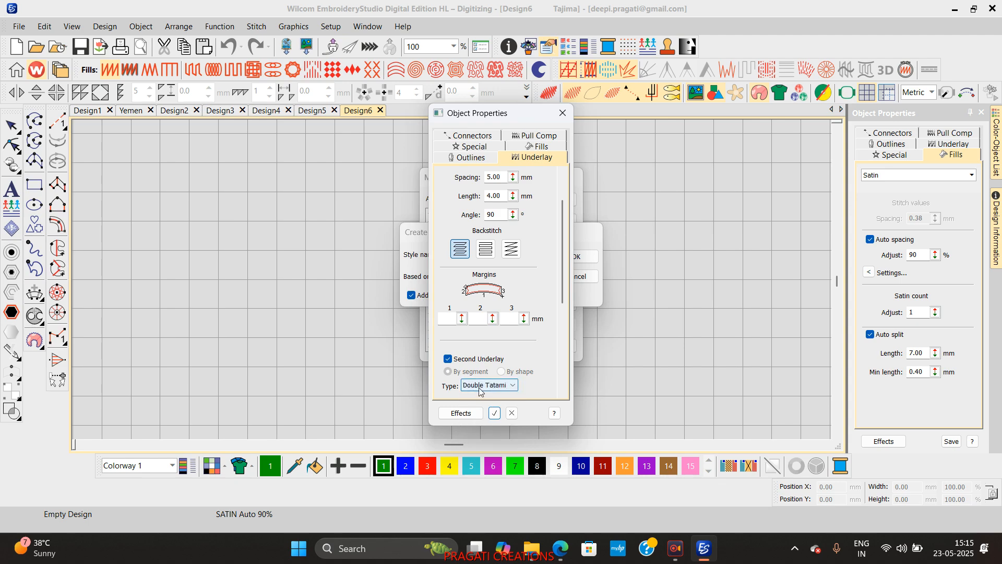
pyautogui.click(480, 391)
pyautogui.click(480, 421)
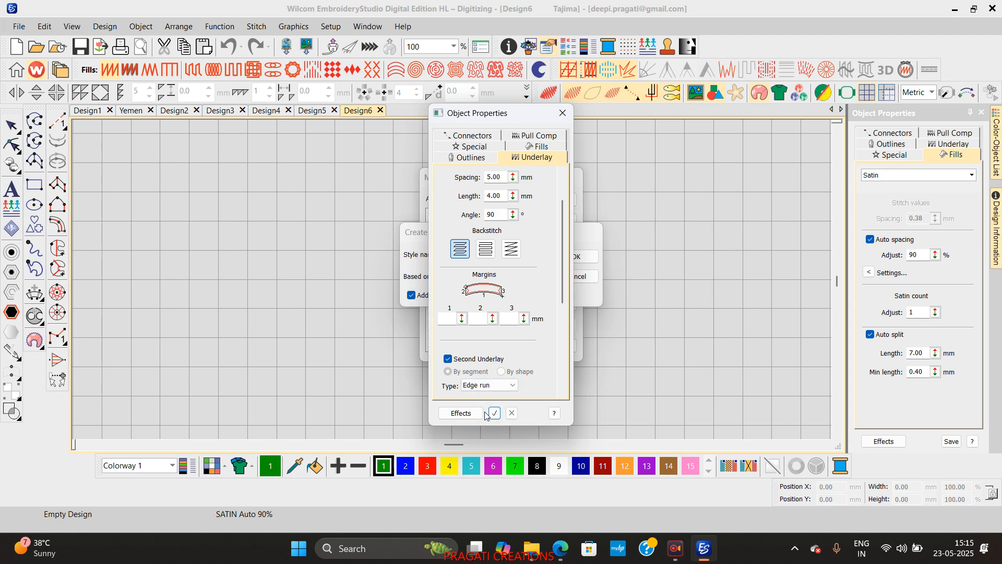
pyautogui.click(494, 414)
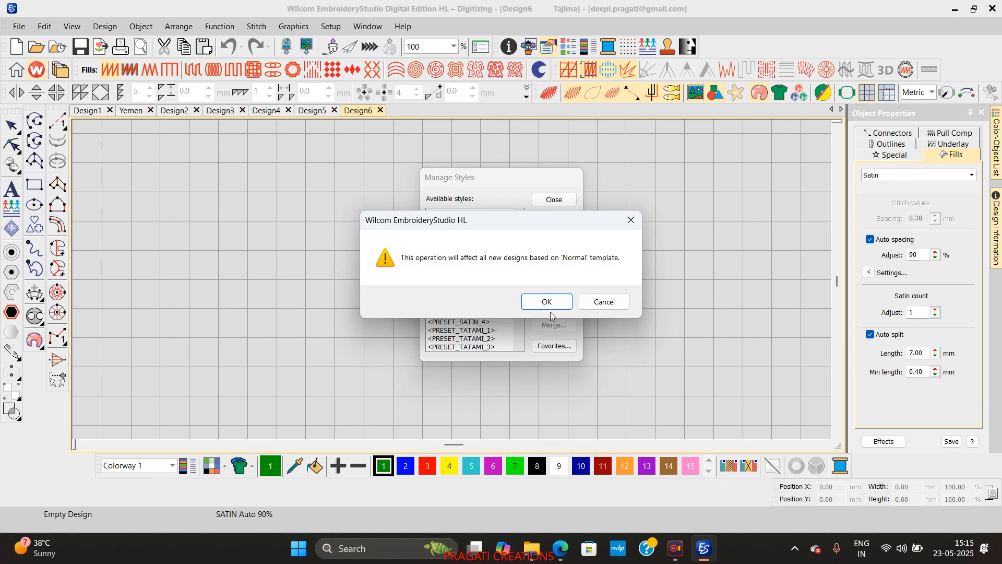
# Step: Confirm saving the wilcom 2 style to the Normal template and review its Tatami fill properties
pyautogui.click(547, 300)
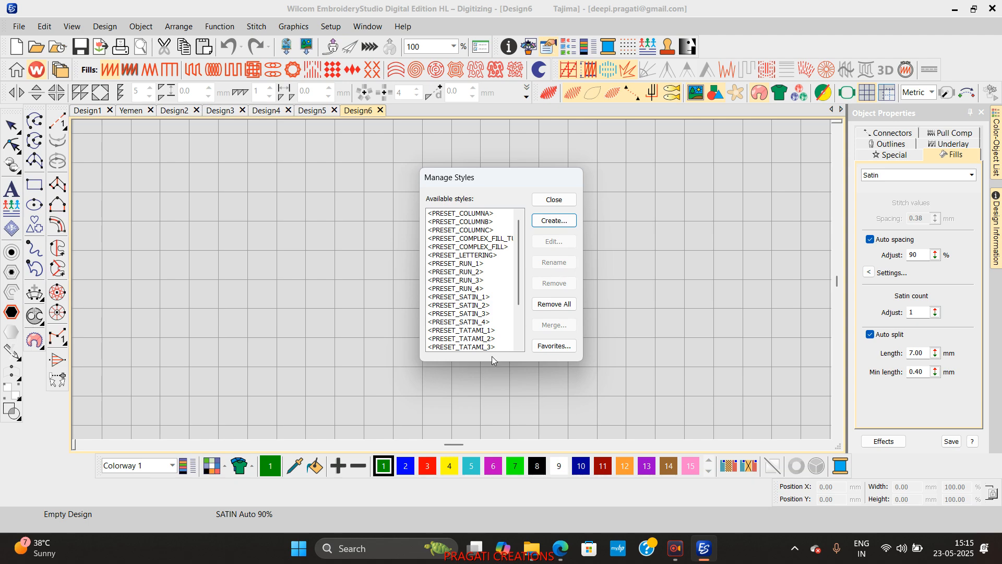
pyautogui.scroll(-3, 473, 339)
pyautogui.click(438, 347)
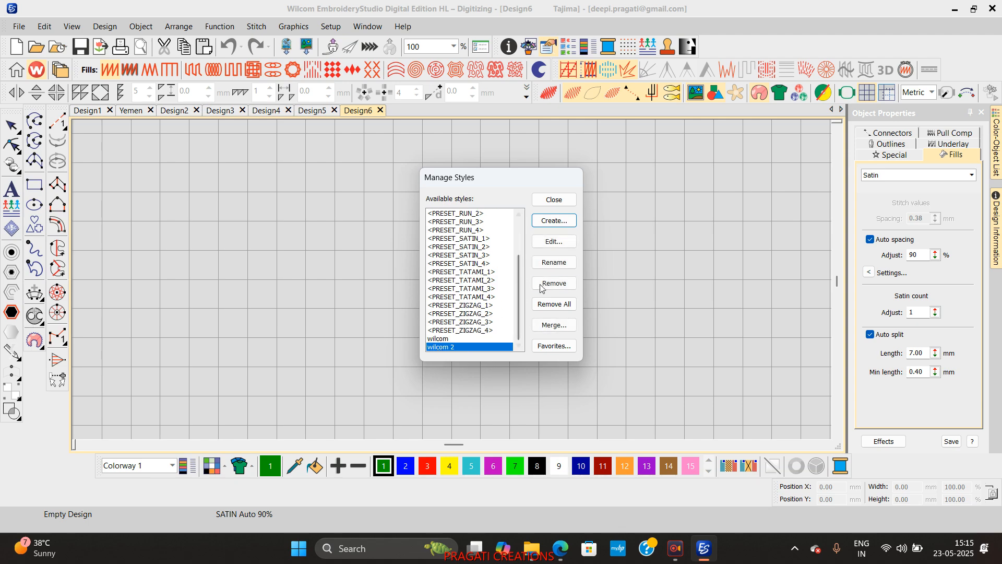
pyautogui.click(548, 244)
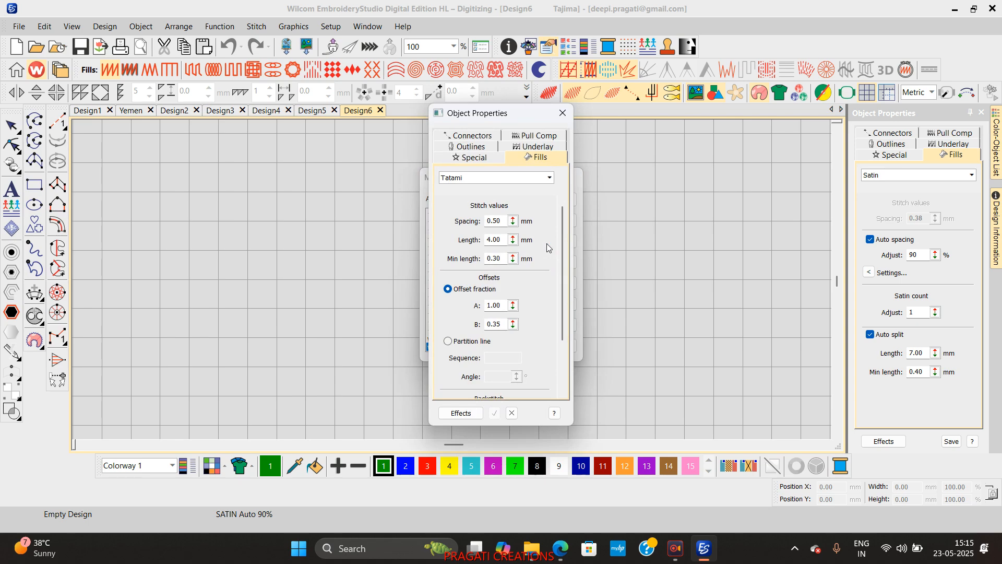
pyautogui.click(559, 118)
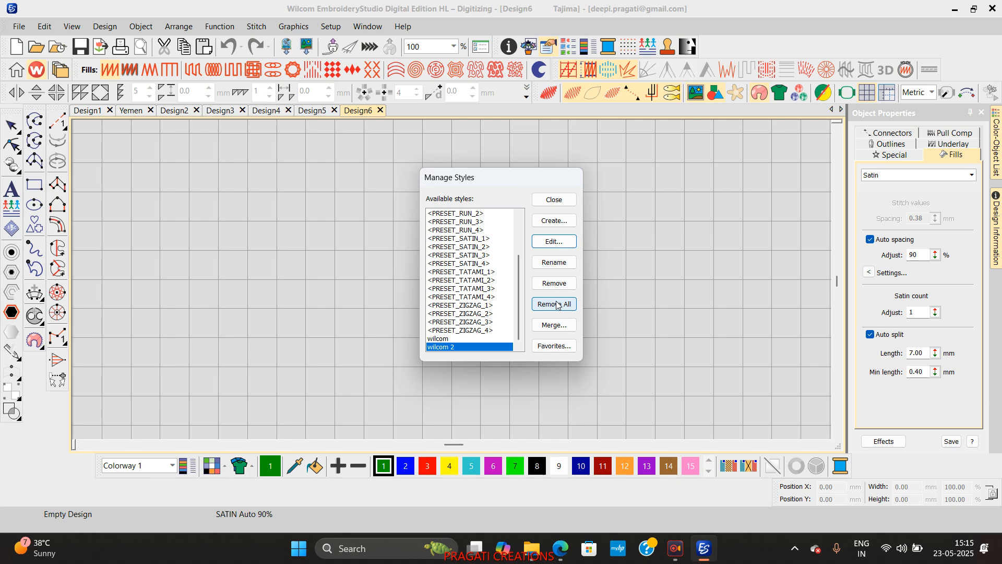
# Step: Check that the wilcom and wilcom 2 styles are in the favorites list, and close style management
pyautogui.click(557, 348)
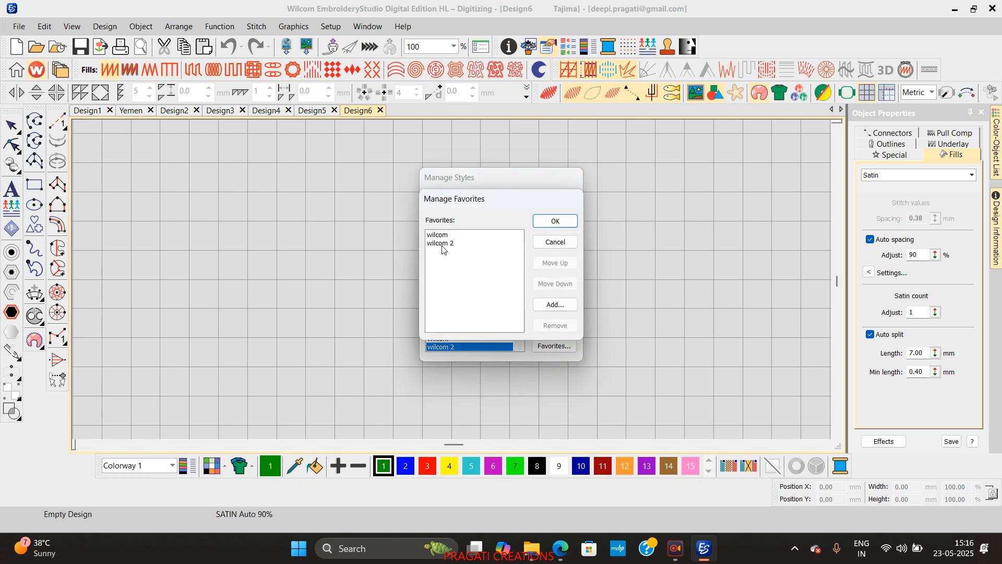
pyautogui.click(554, 221)
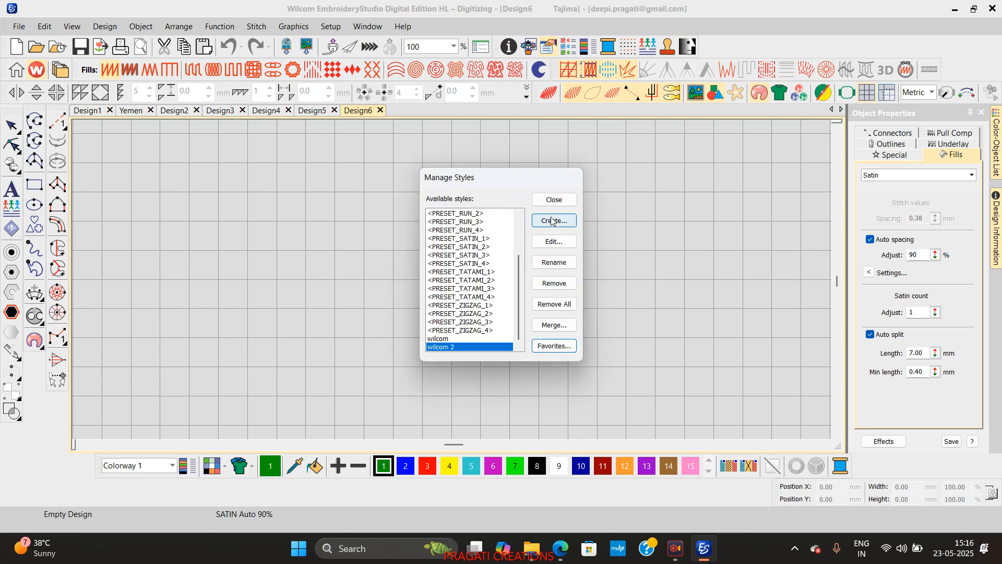
pyautogui.click(565, 204)
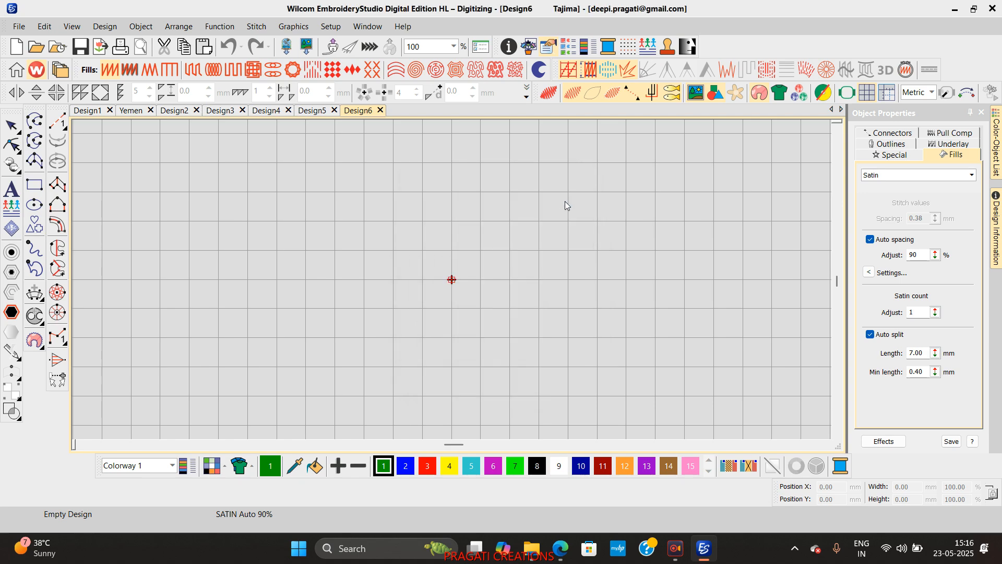
# Step: Draw a B203 shield from the Borders2 shapes, about 68 mm wide and 76 mm high, around the design centre
pyautogui.click(34, 224)
pyautogui.click(99, 380)
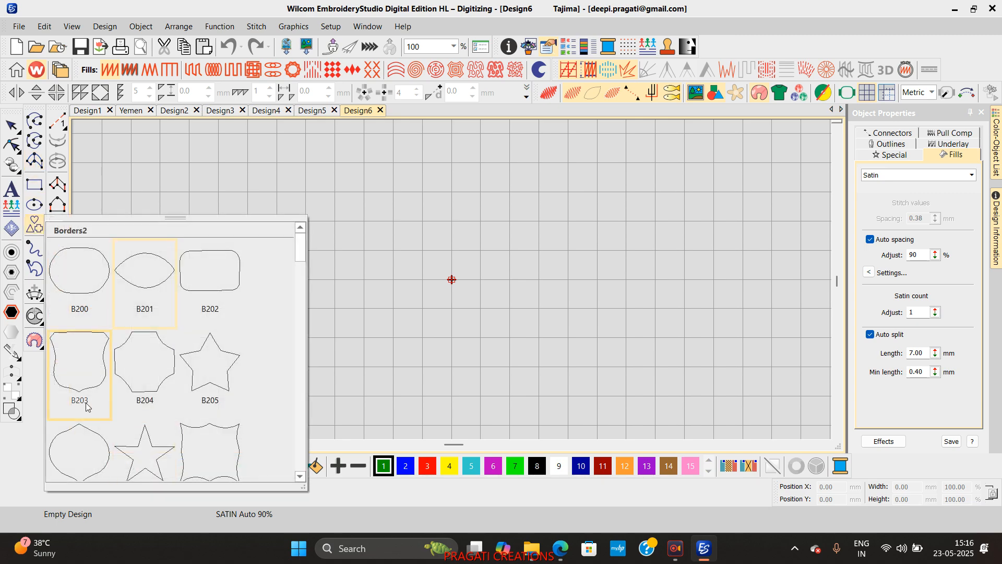
pyautogui.click(353, 173)
pyautogui.click(552, 393)
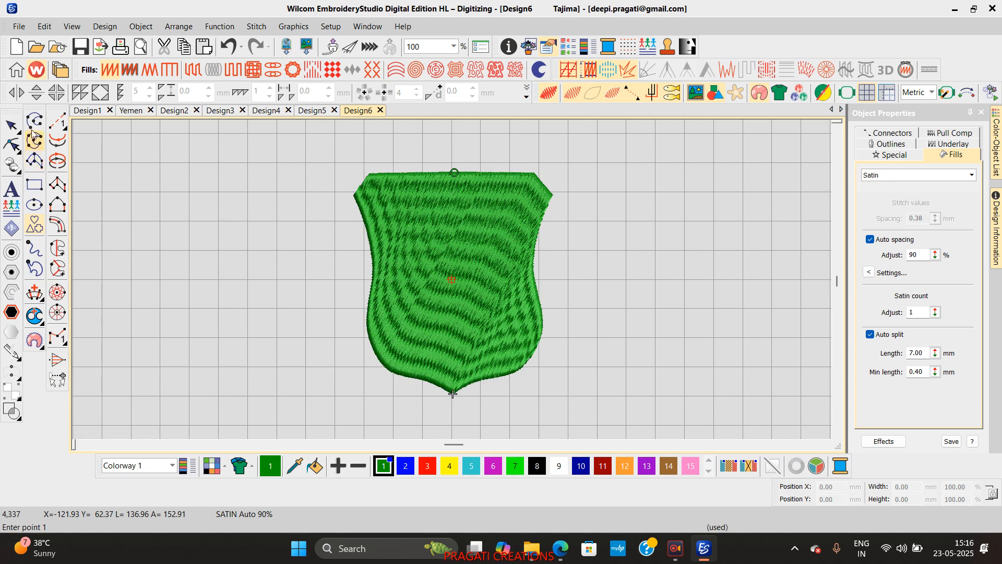
# Step: Apply the wilcom 2 style to the green shield
pyautogui.click(11, 125)
pyautogui.click(139, 28)
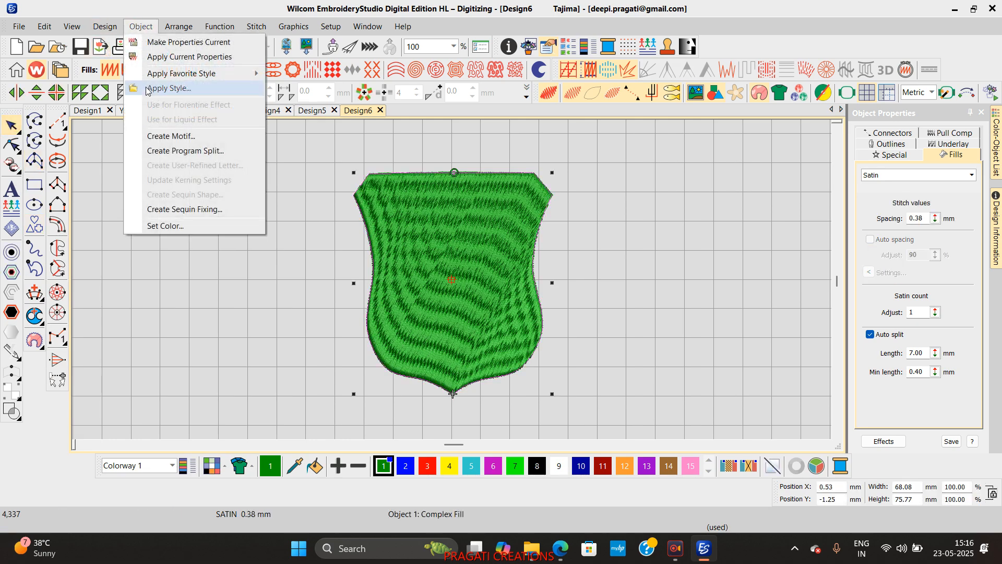
pyautogui.click(148, 89)
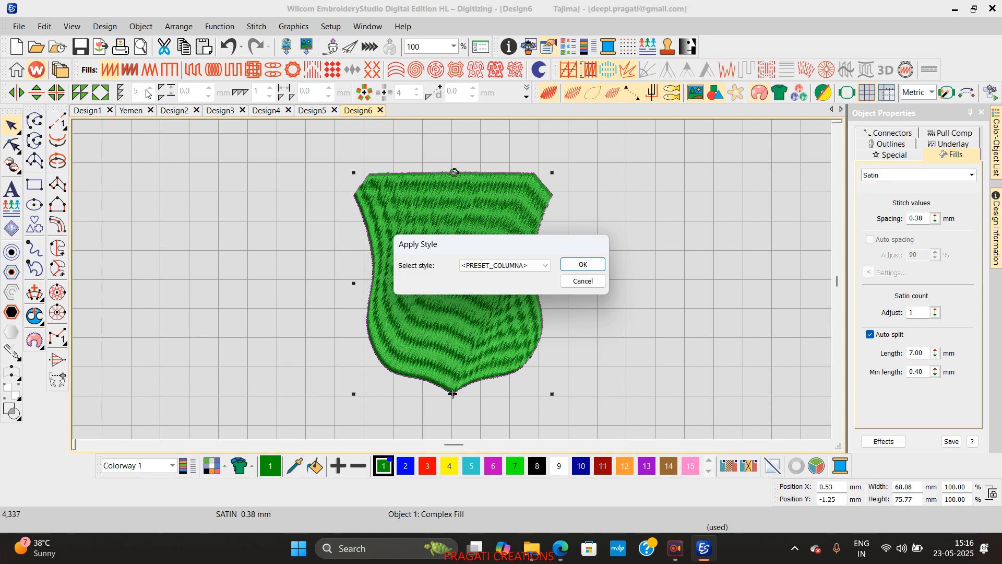
pyautogui.click(504, 264)
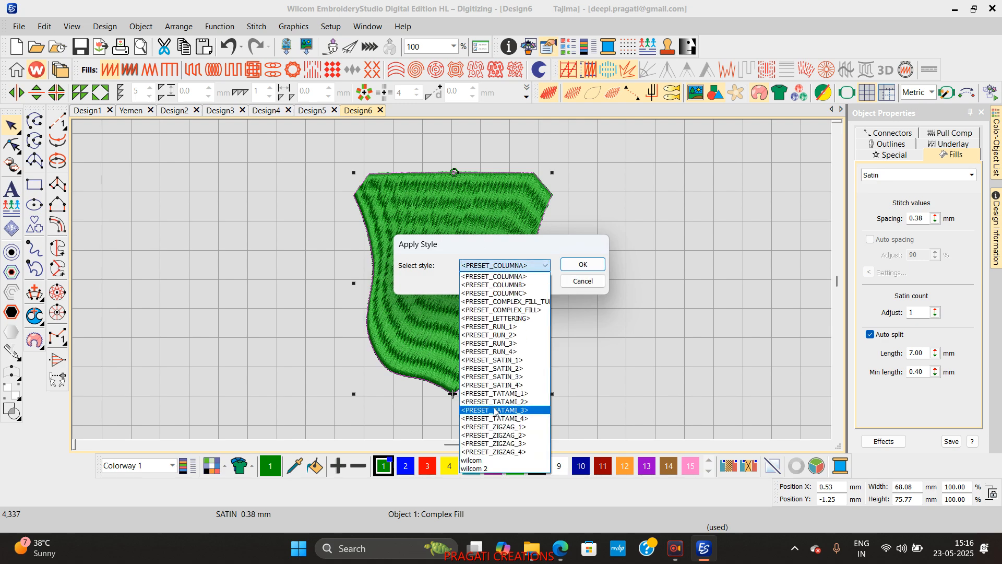
pyautogui.click(481, 469)
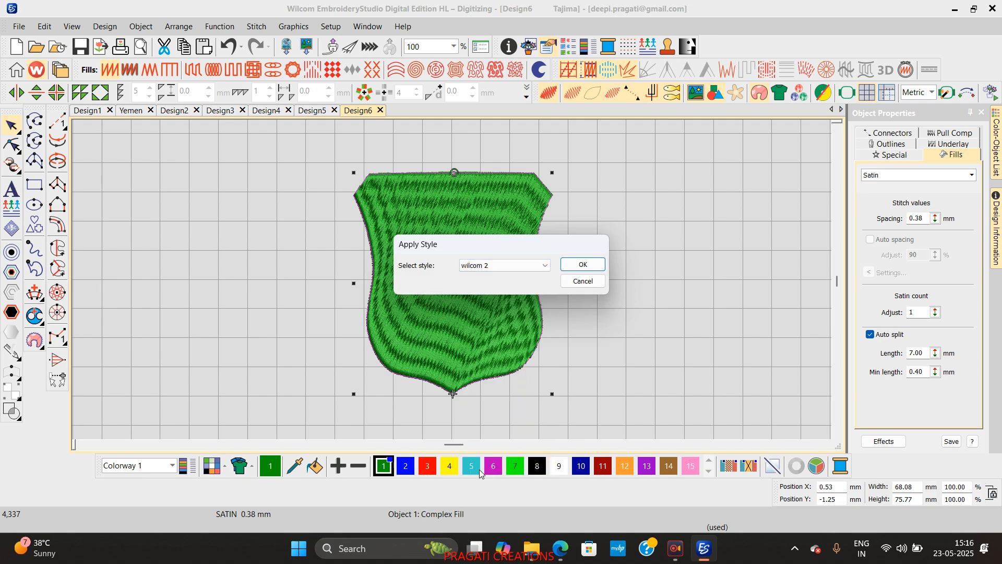
pyautogui.click(585, 265)
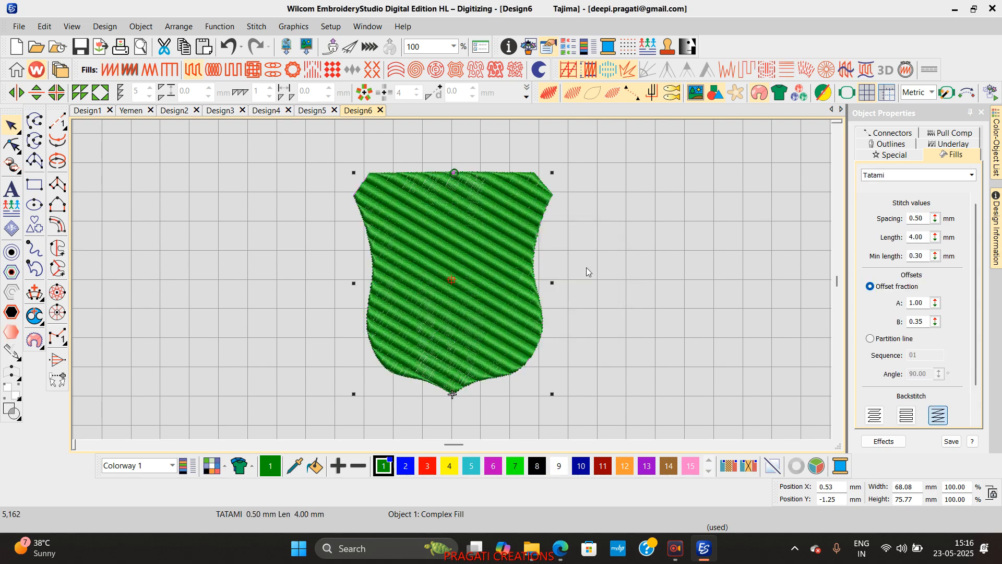
# Step: Create Block2 lettering beside the shield reading "sunshine" on the first line and "rayes" on the second
pyautogui.click(12, 189)
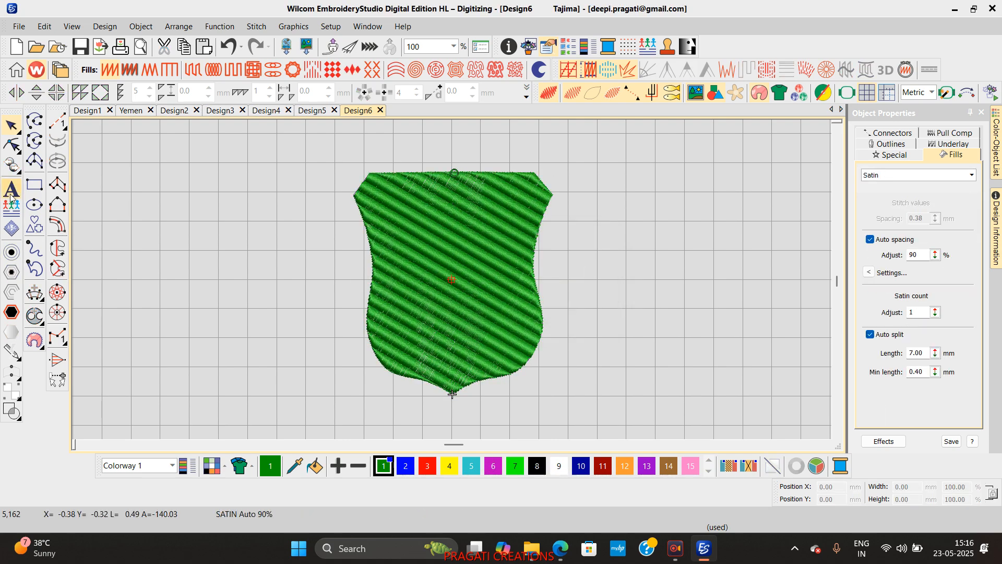
pyautogui.click(105, 266)
pyautogui.write('sun')
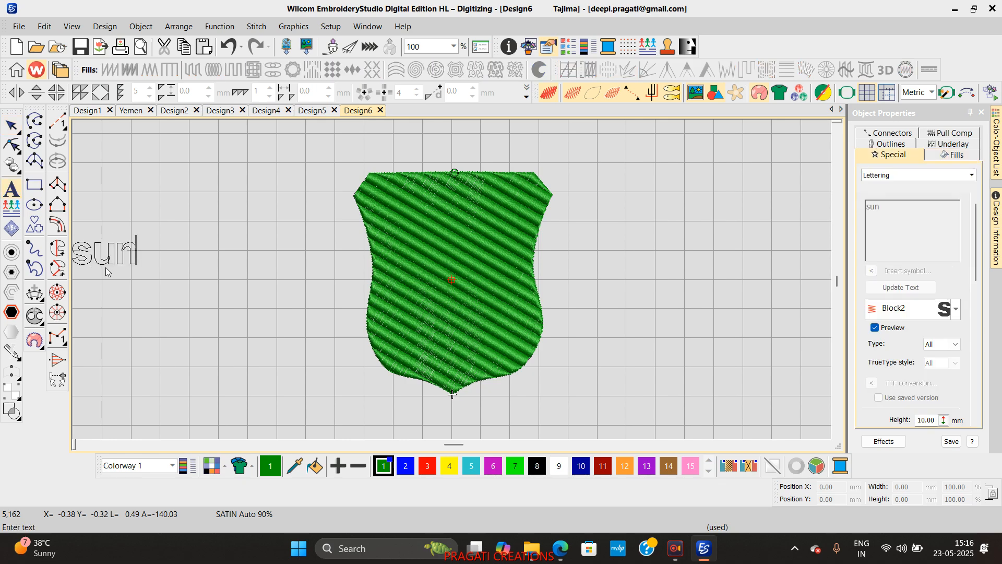
pyautogui.write('shine')
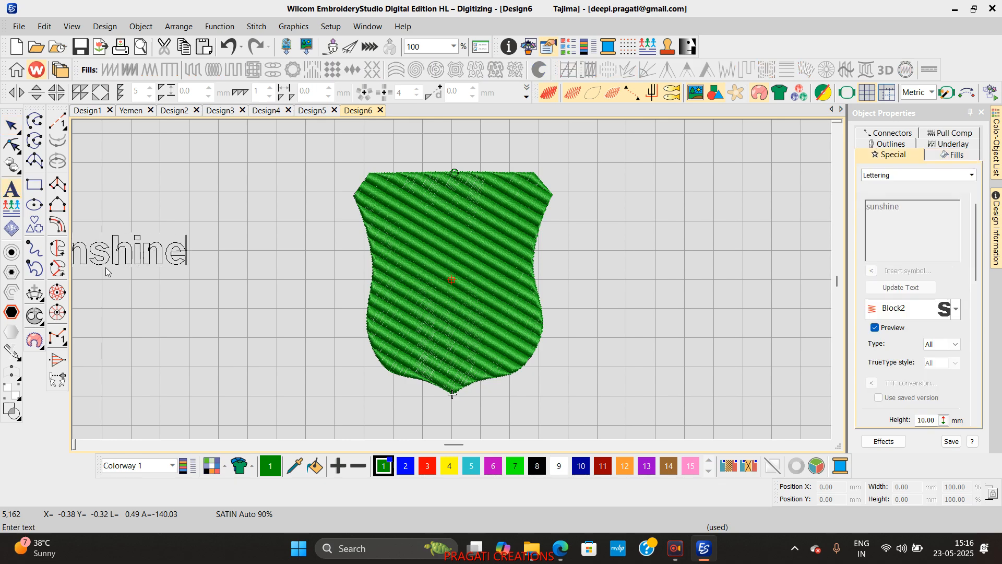
pyautogui.press('Return')
pyautogui.write('rayes')
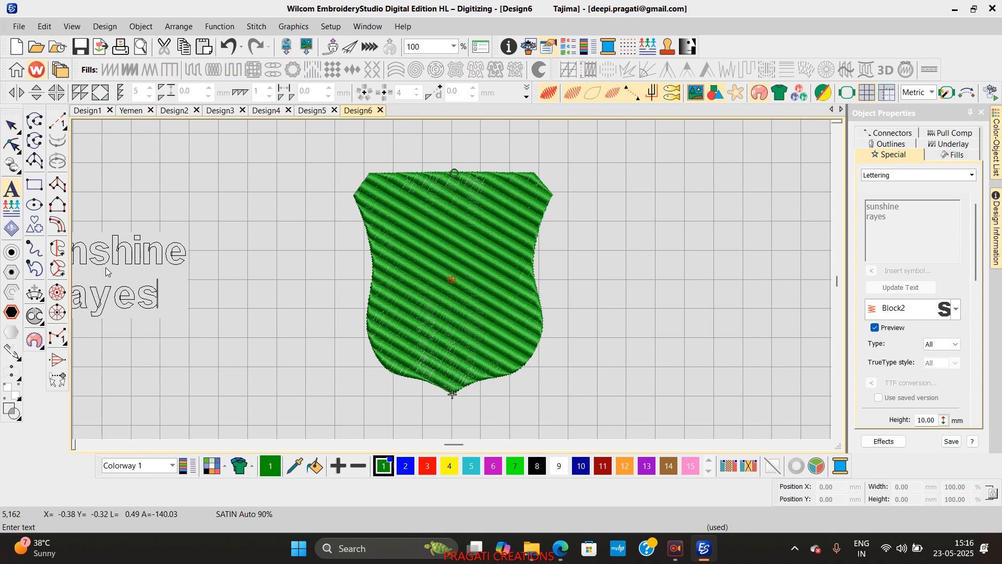
pyautogui.press('Escape')
# Step: Centre the lettering on the shield and recolor it white with color 9
pyautogui.moveTo(114, 261); pyautogui.dragTo(213, 283)
pyautogui.moveTo(221, 323); pyautogui.dragTo(465, 293)
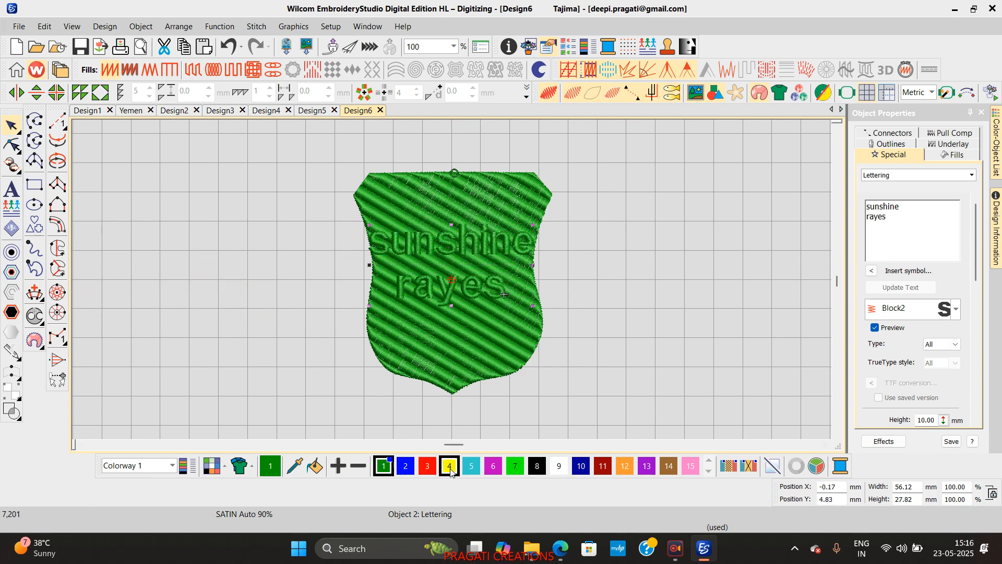
pyautogui.click(558, 465)
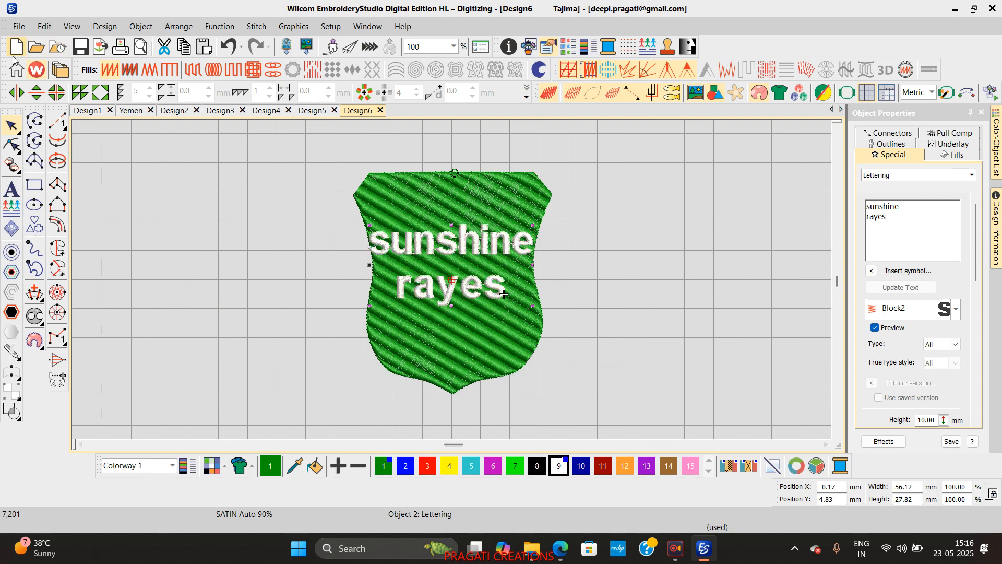
# Step: Apply the wilcom style to the sunshine rayes lettering and inspect its stitches up close
pyautogui.click(137, 27)
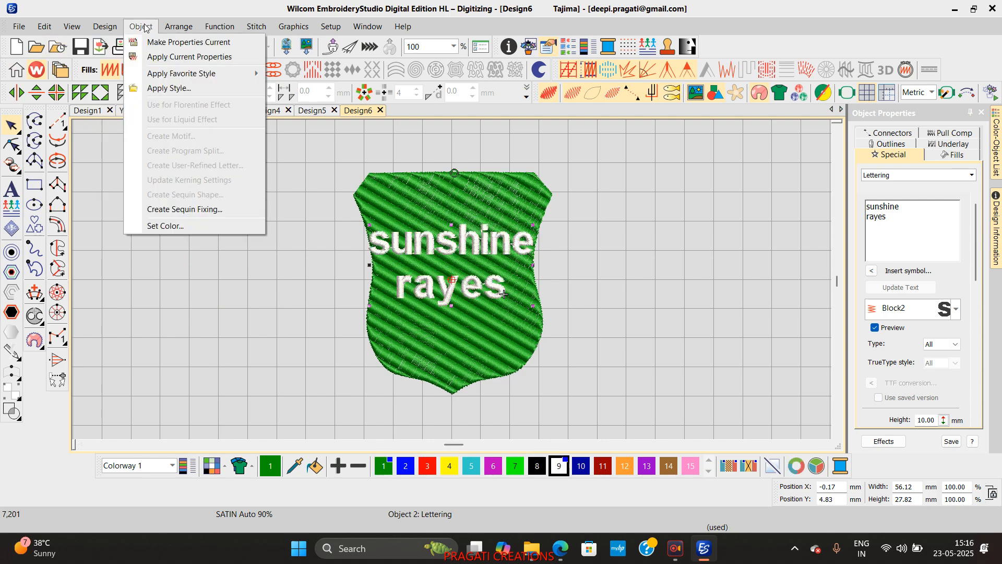
pyautogui.click(163, 89)
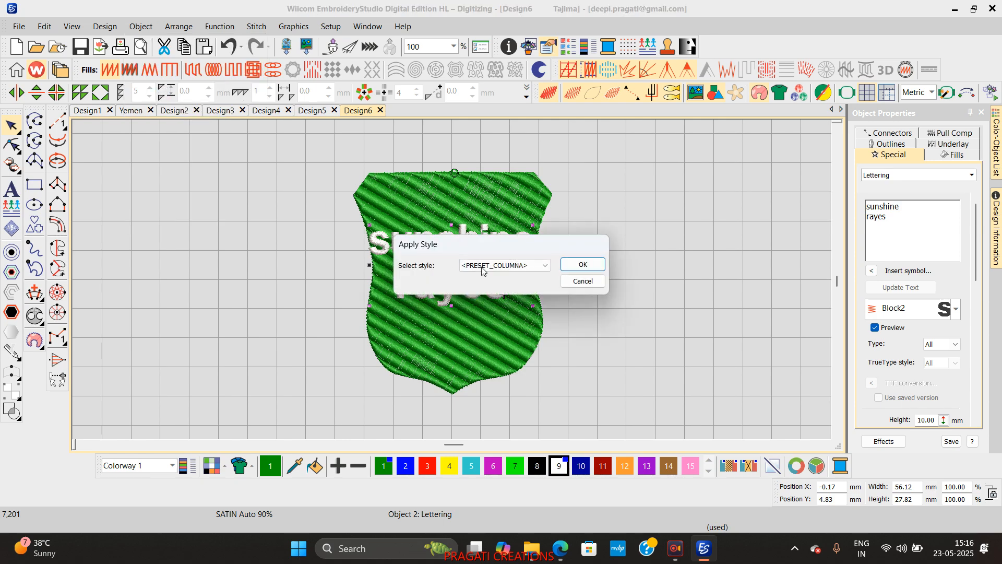
pyautogui.click(483, 267)
pyautogui.click(472, 460)
pyautogui.click(569, 270)
pyautogui.scroll(7, 452, 280)
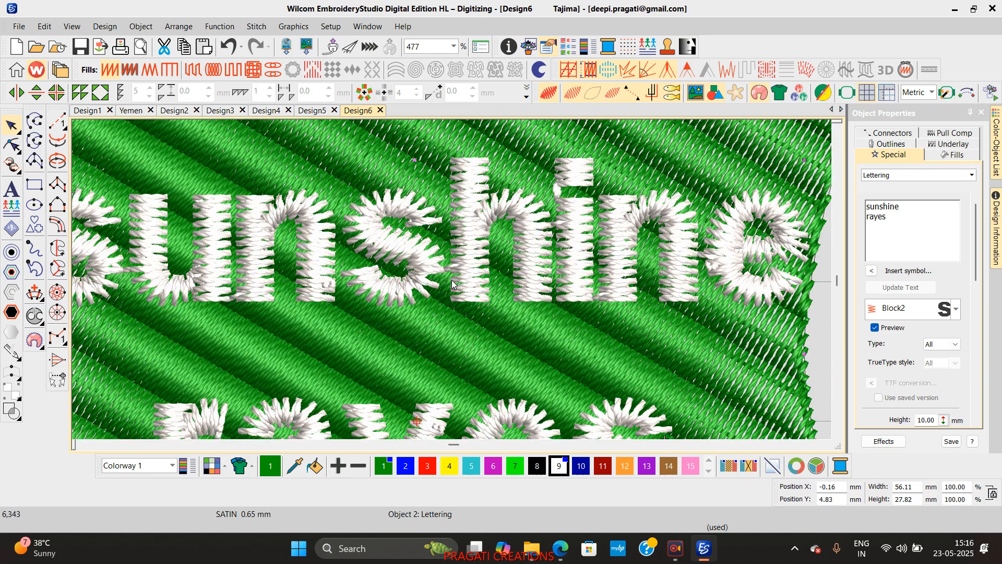
pyautogui.scroll(-2, 452, 280)
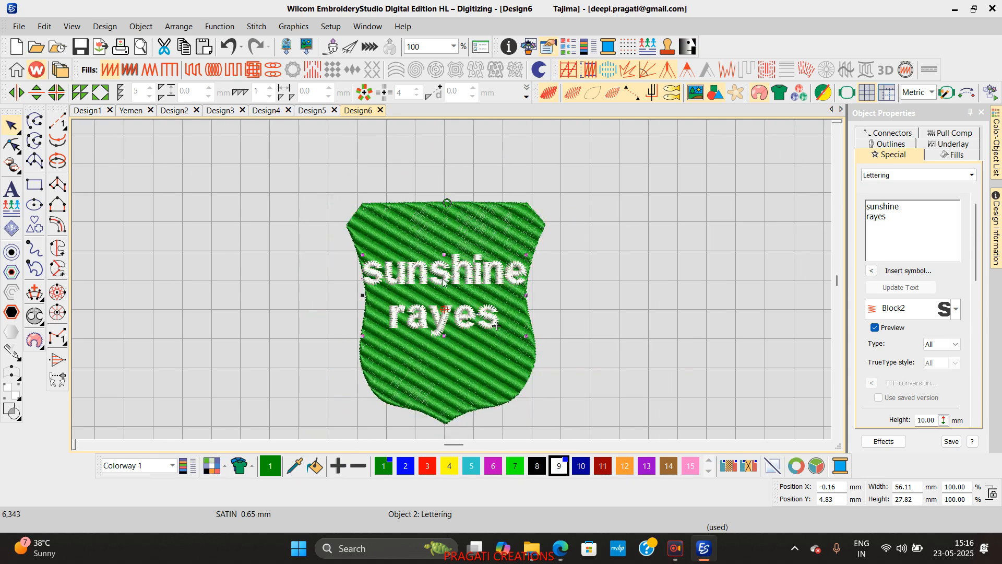
pyautogui.click(268, 336)
pyautogui.click(35, 225)
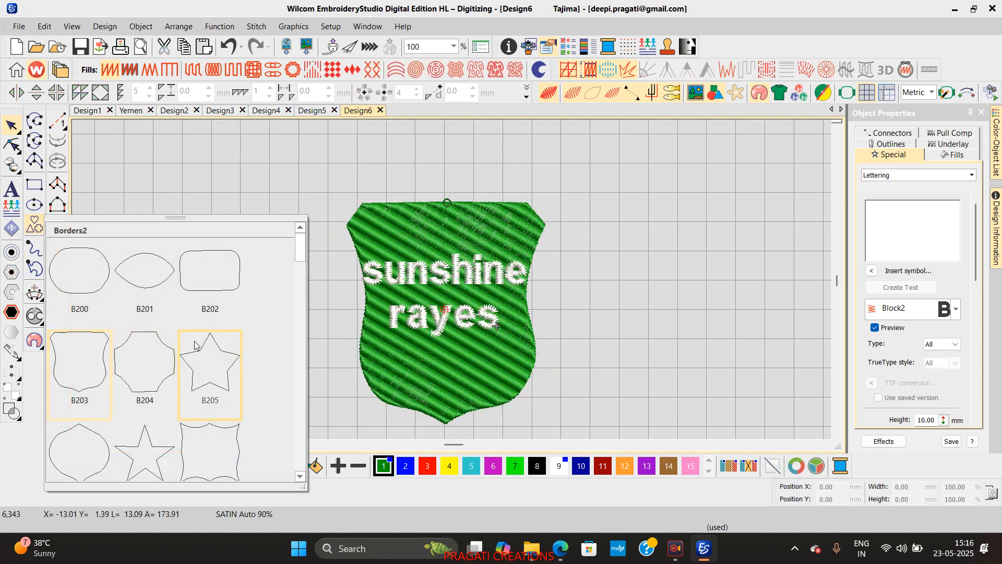
pyautogui.click(221, 285)
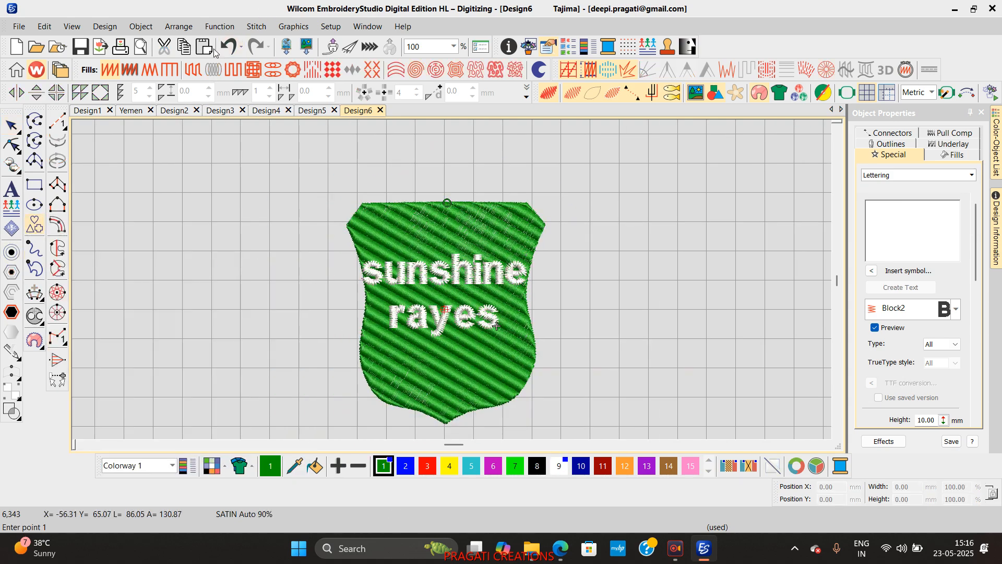
pyautogui.click(286, 47)
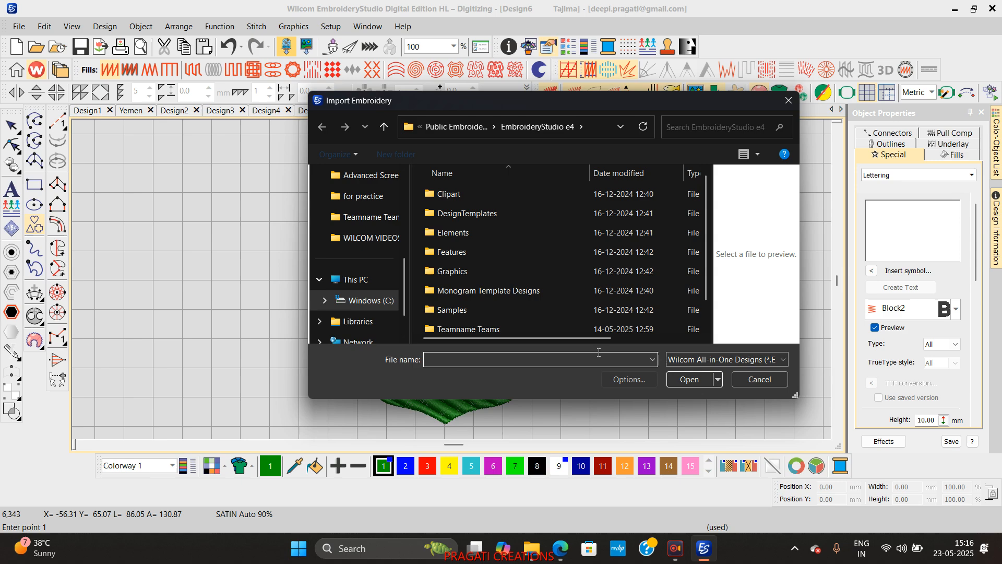
pyautogui.click(760, 379)
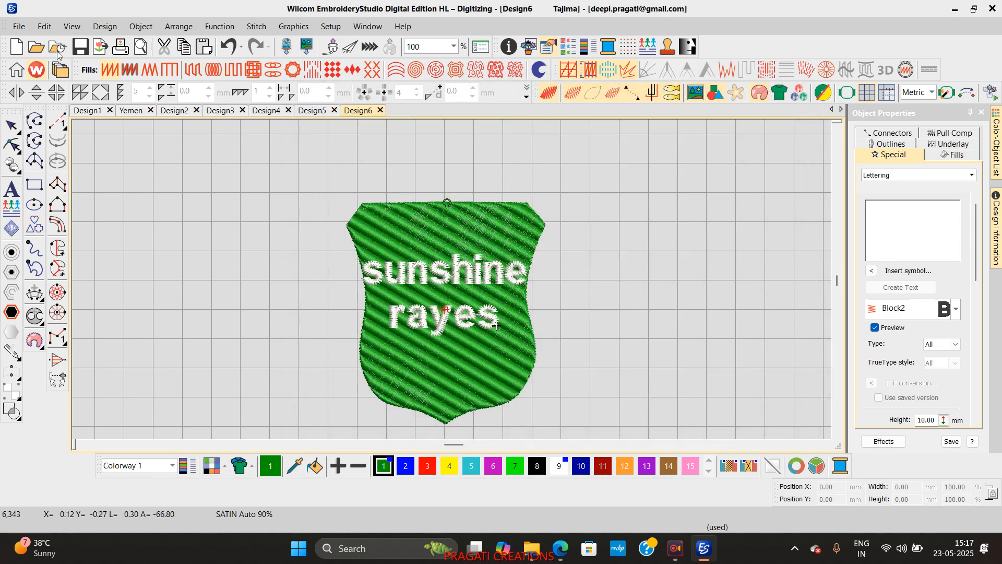
# Step: Close all open designs without saving their changes
pyautogui.click(18, 26)
pyautogui.click(52, 129)
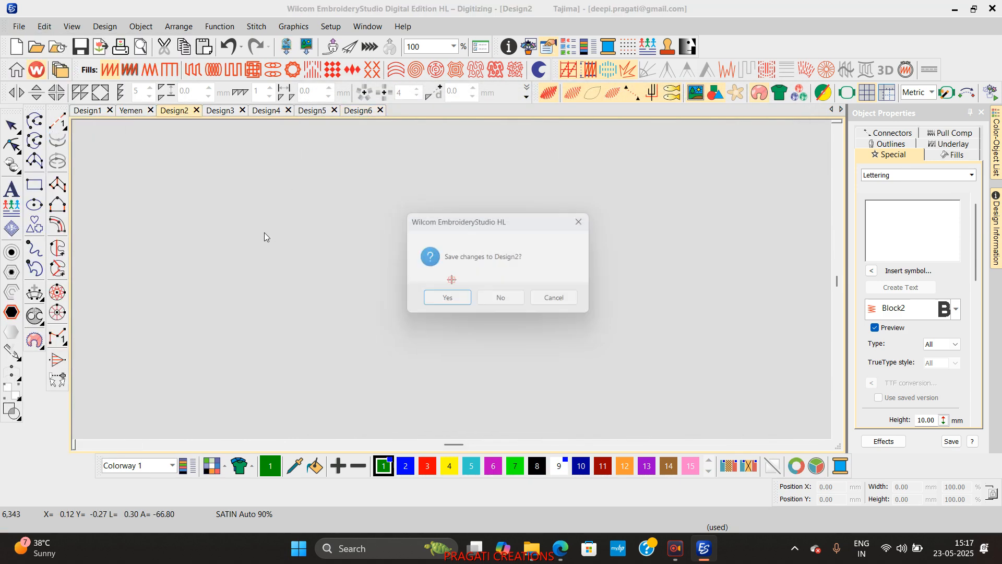
pyautogui.click(493, 302)
pyautogui.click(493, 302)
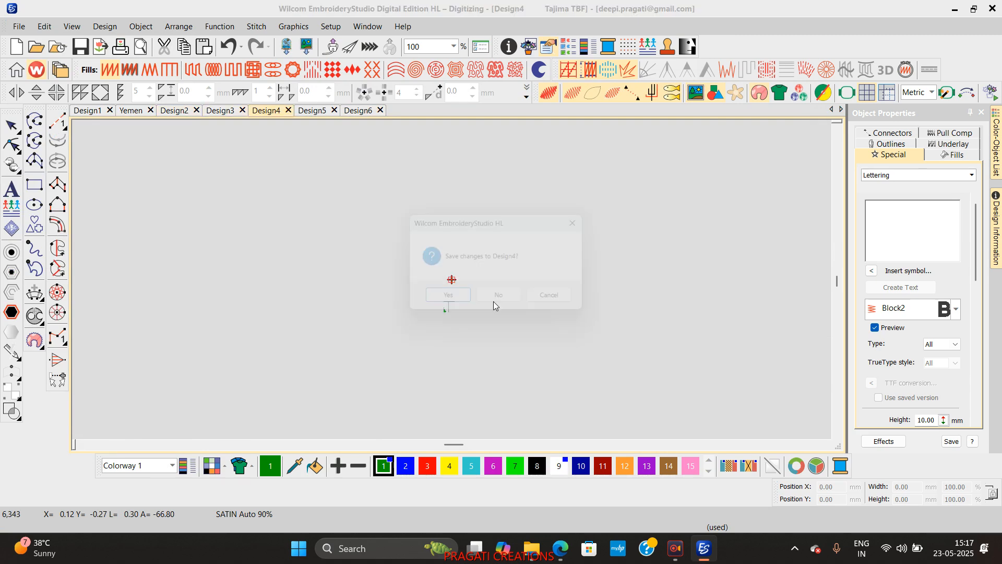
pyautogui.click(493, 302)
pyautogui.click(493, 302)
pyautogui.click(493, 302)
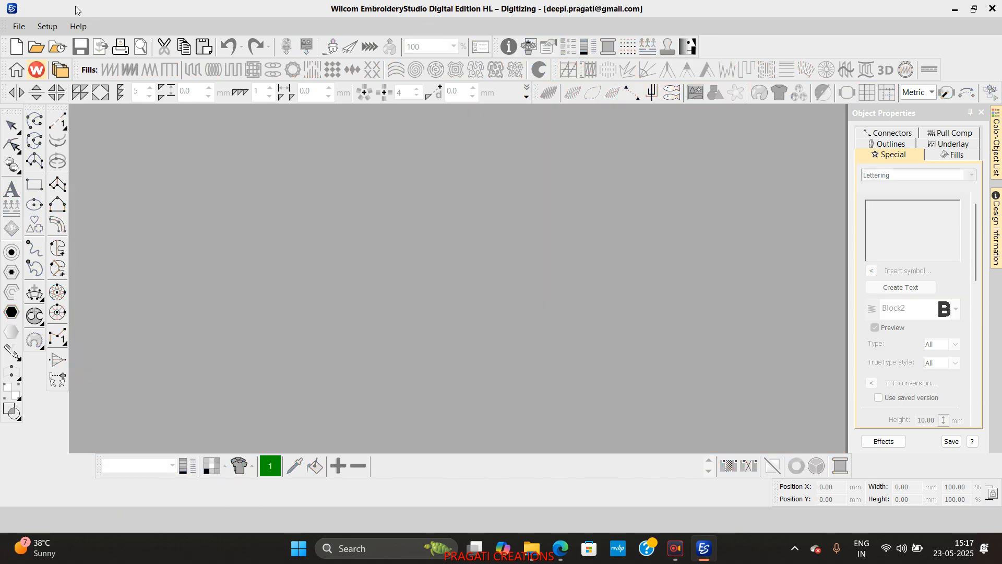
# Step: Create a new blank design and open the Peru flag design from the Design Library
pyautogui.click(15, 47)
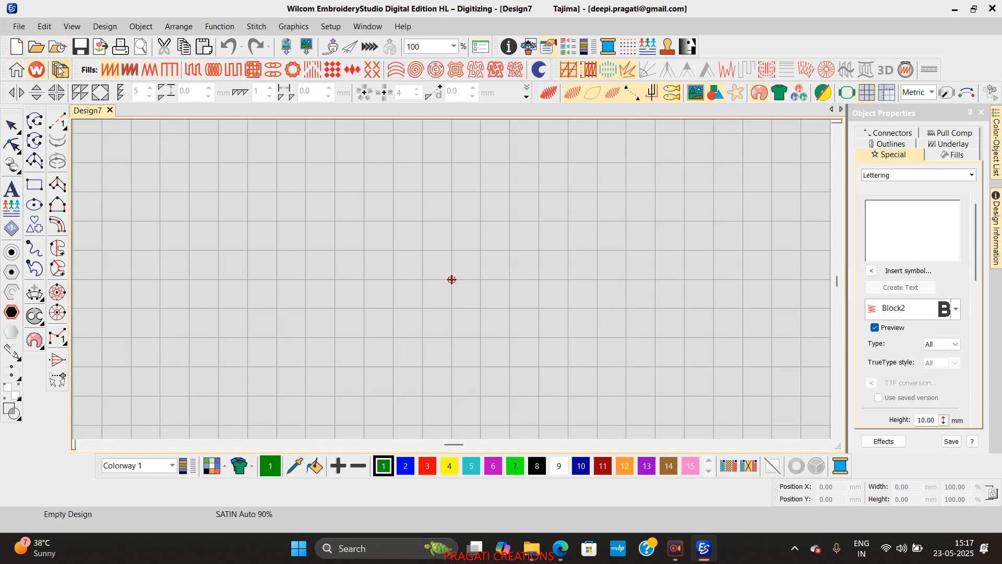
pyautogui.click(60, 71)
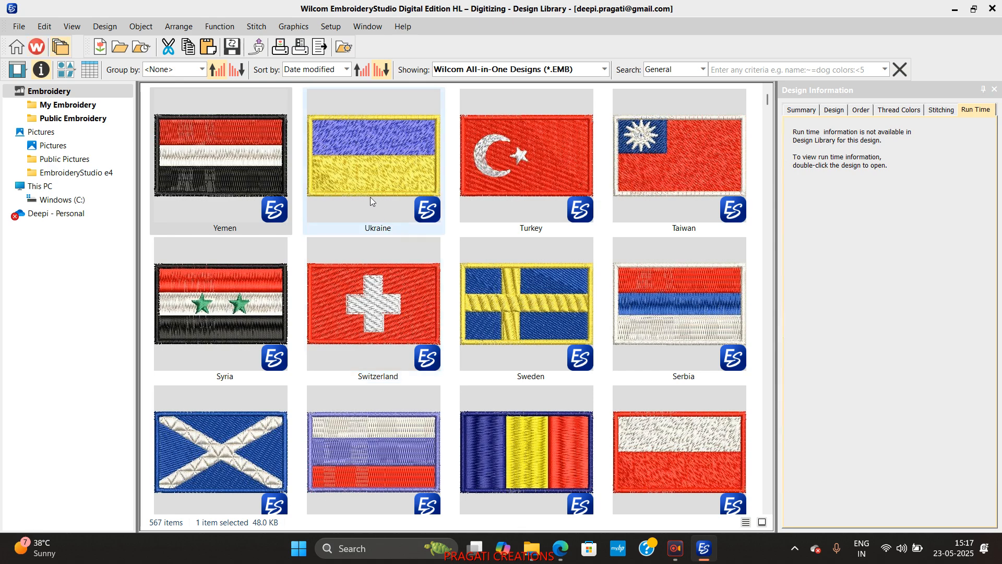
pyautogui.scroll(-5, 304, 353)
pyautogui.click(250, 305)
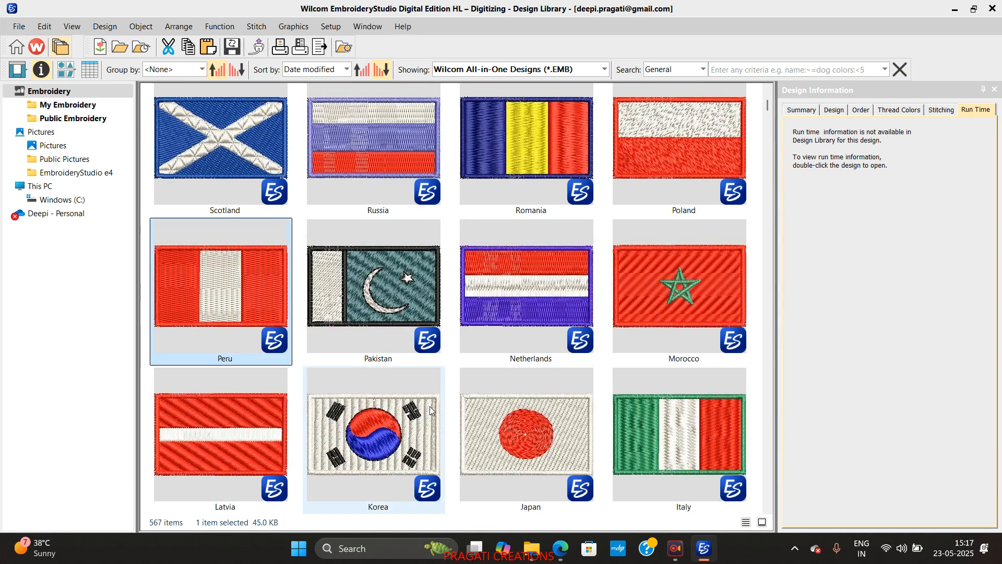
pyautogui.doubleClick(218, 302)
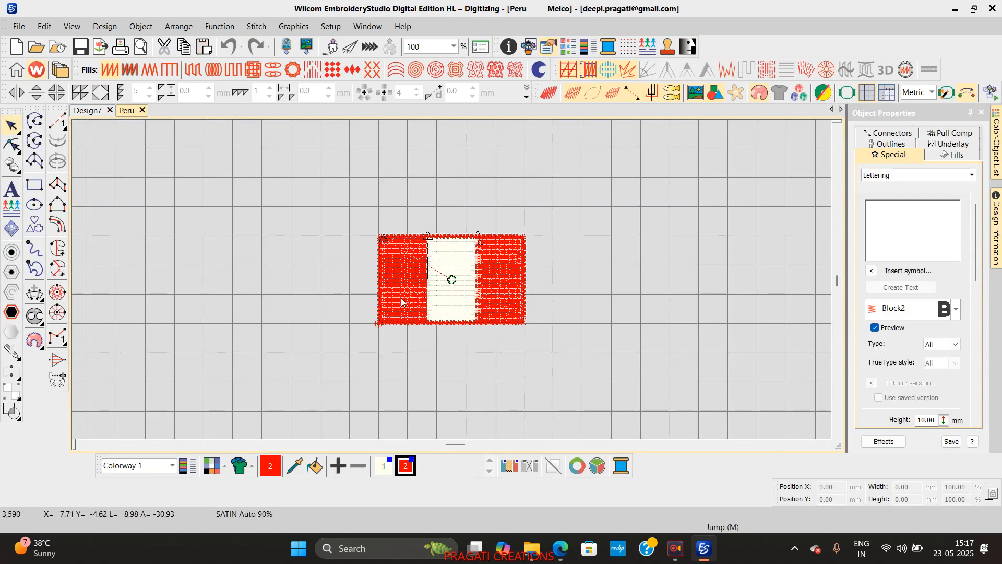
# Step: Apply the wilcom 2 style to all the objects of the Peru flag
pyautogui.click(401, 299)
pyautogui.hotkey('ctrl', 'a')
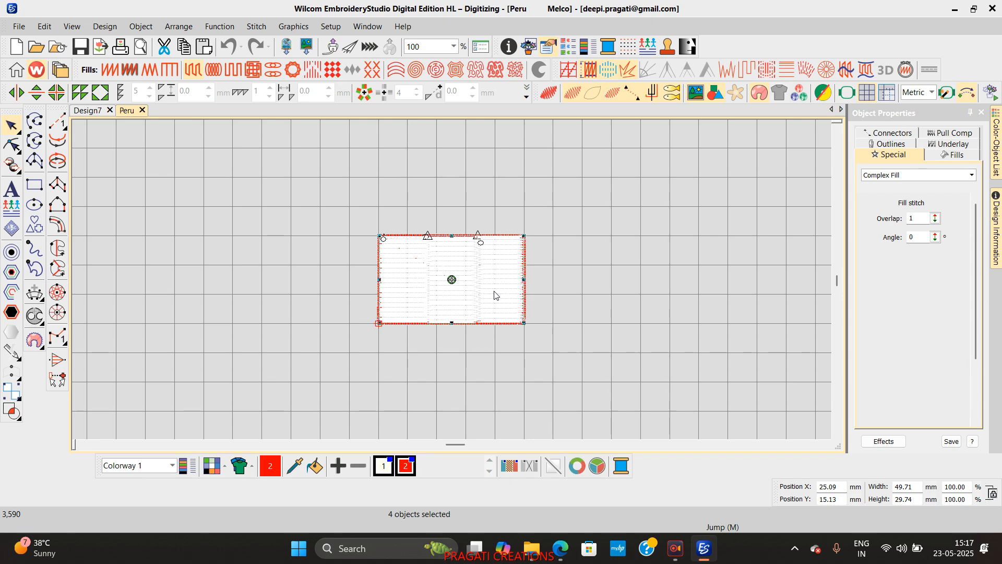
pyautogui.click(143, 32)
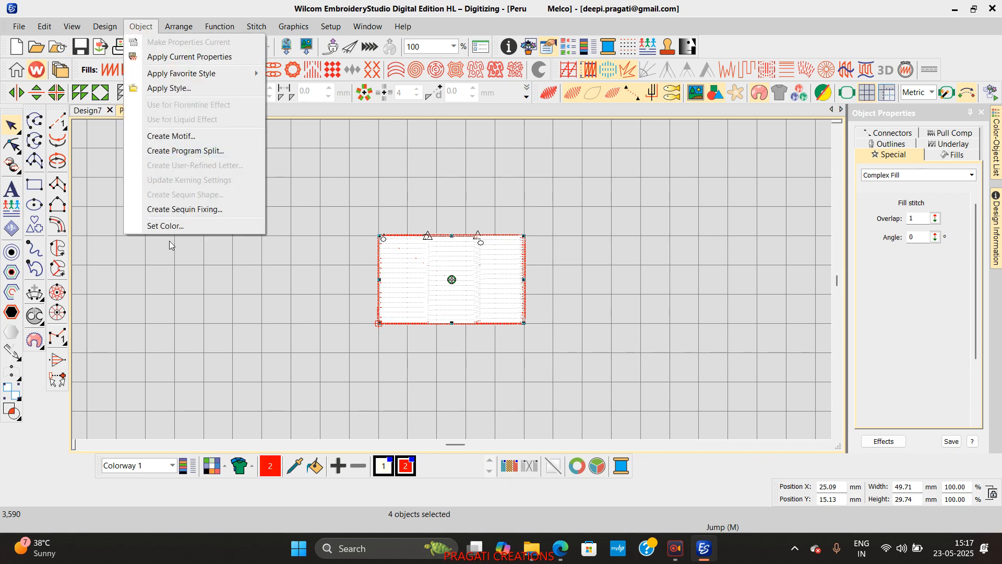
pyautogui.click(164, 88)
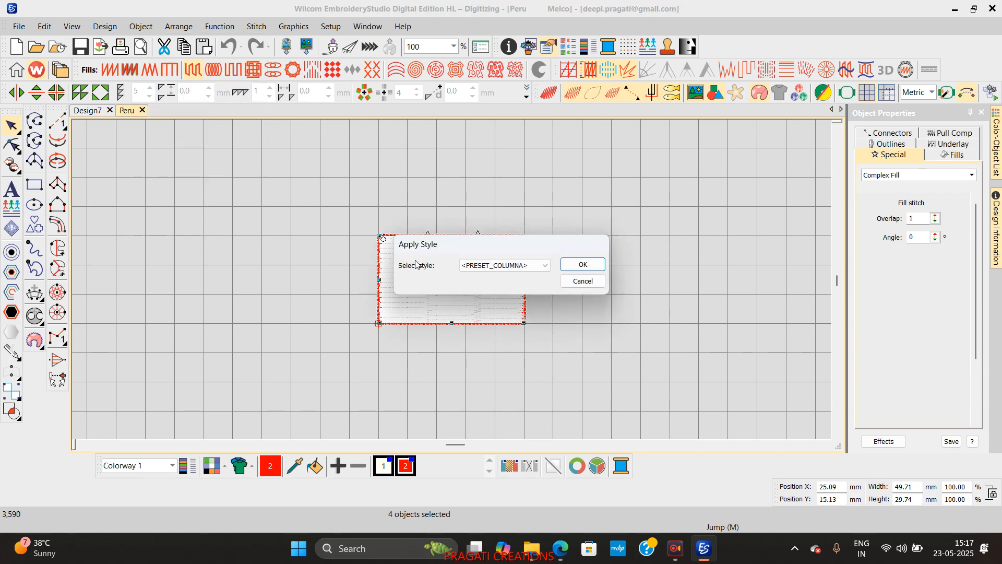
pyautogui.click(506, 264)
pyautogui.click(491, 468)
pyautogui.click(581, 265)
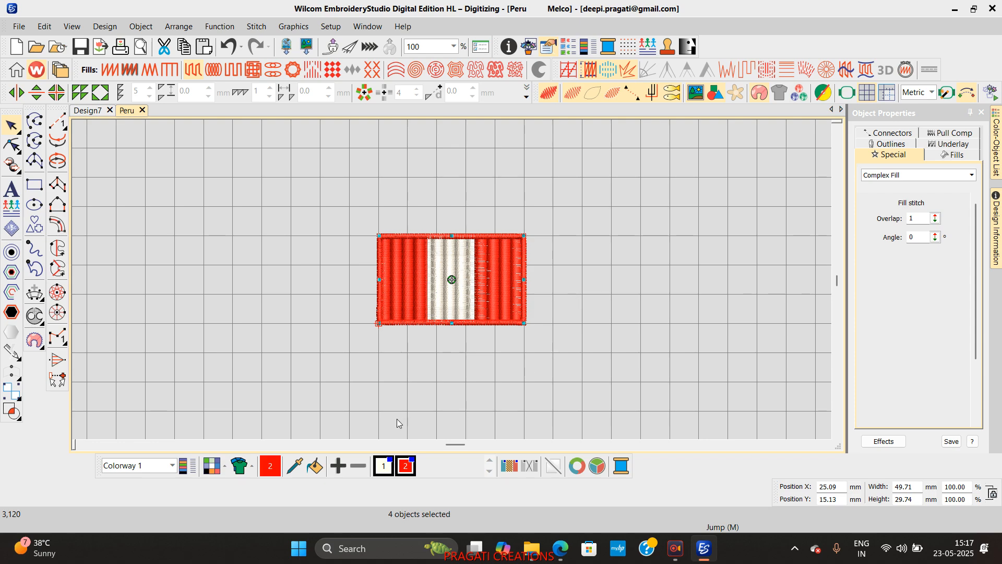
# Step: Apply the wilcom 2 style to the flag's red Column C border
pyautogui.click(416, 328)
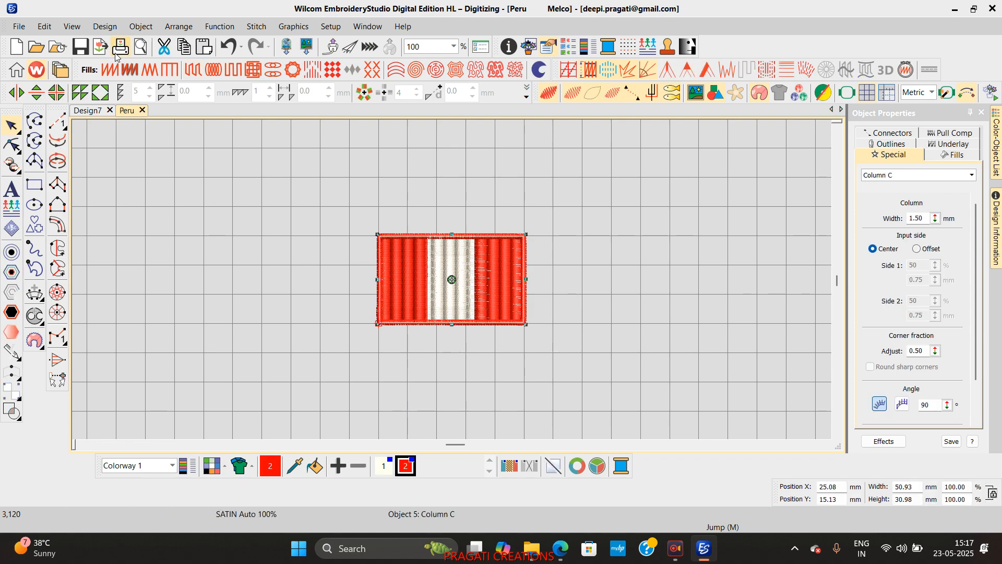
pyautogui.click(141, 26)
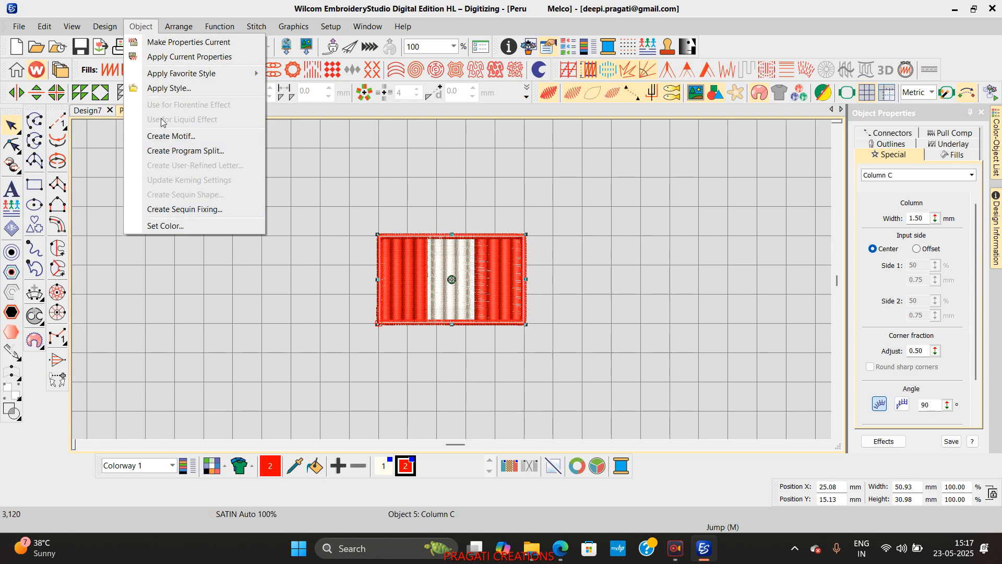
pyautogui.click(166, 88)
pyautogui.click(489, 265)
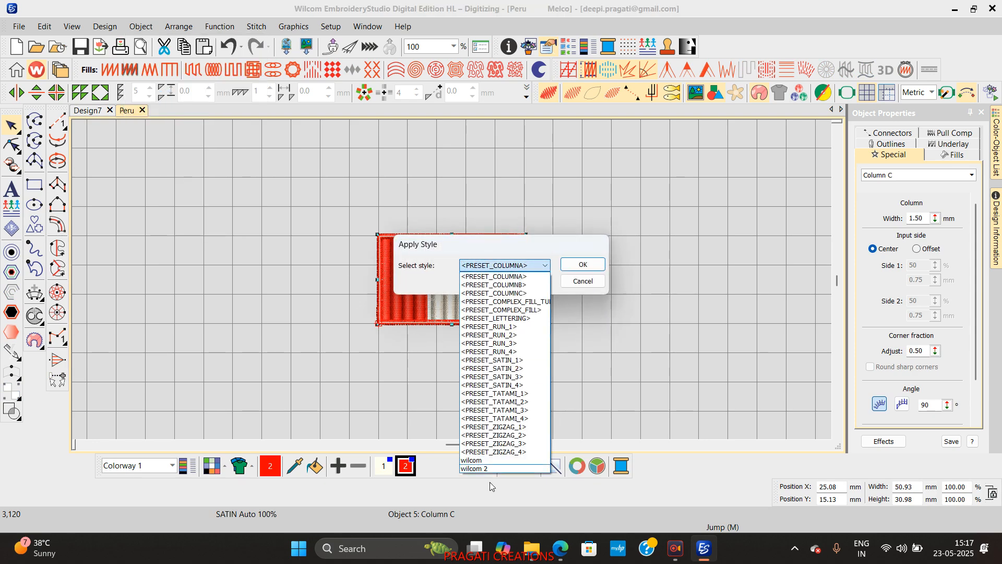
pyautogui.click(491, 469)
pyautogui.click(587, 265)
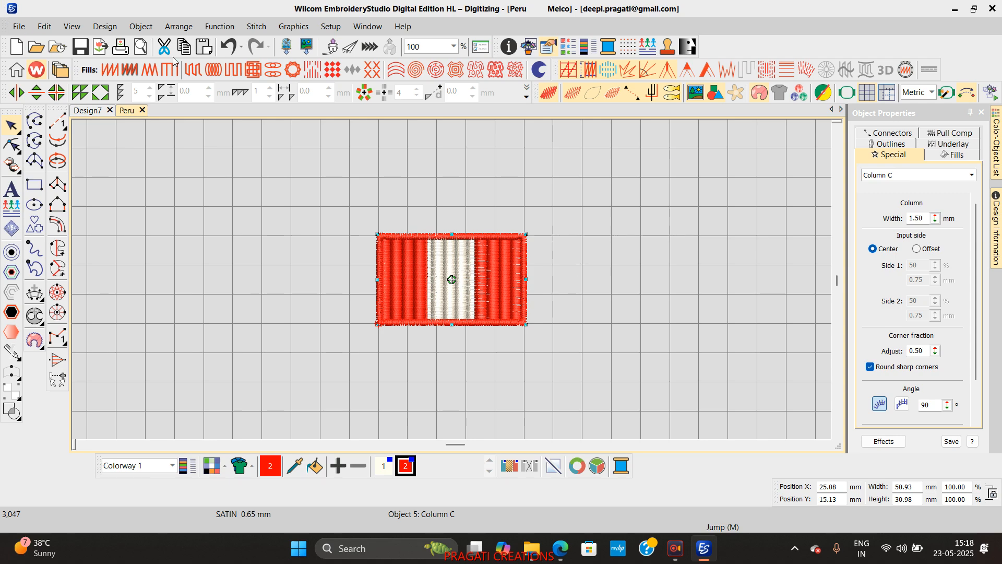
# Step: Move the flag's left red stripe out of the border, into the empty area to the left of the flag
pyautogui.click(141, 26)
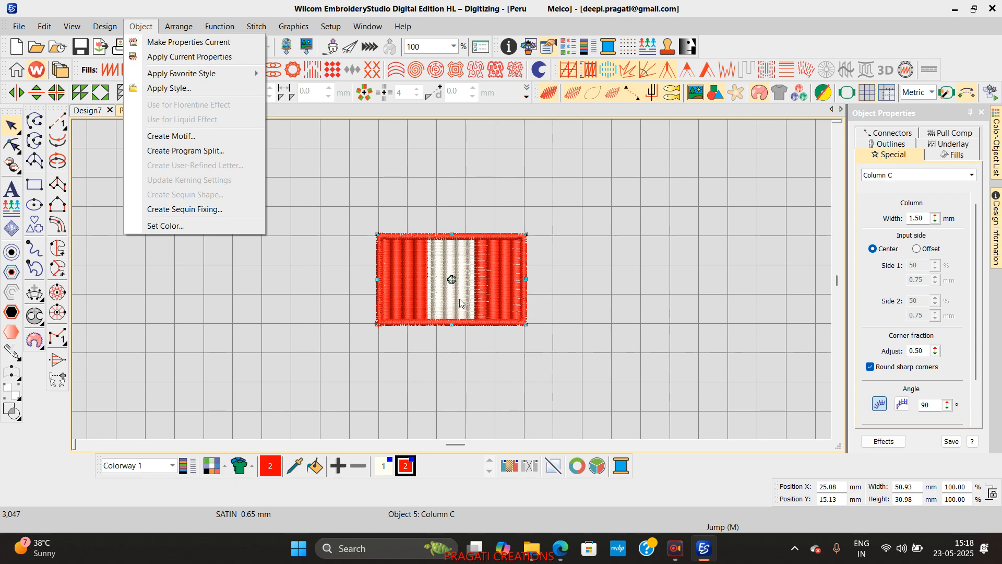
pyautogui.click(742, 286)
pyautogui.hotkey('ctrl', 'a')
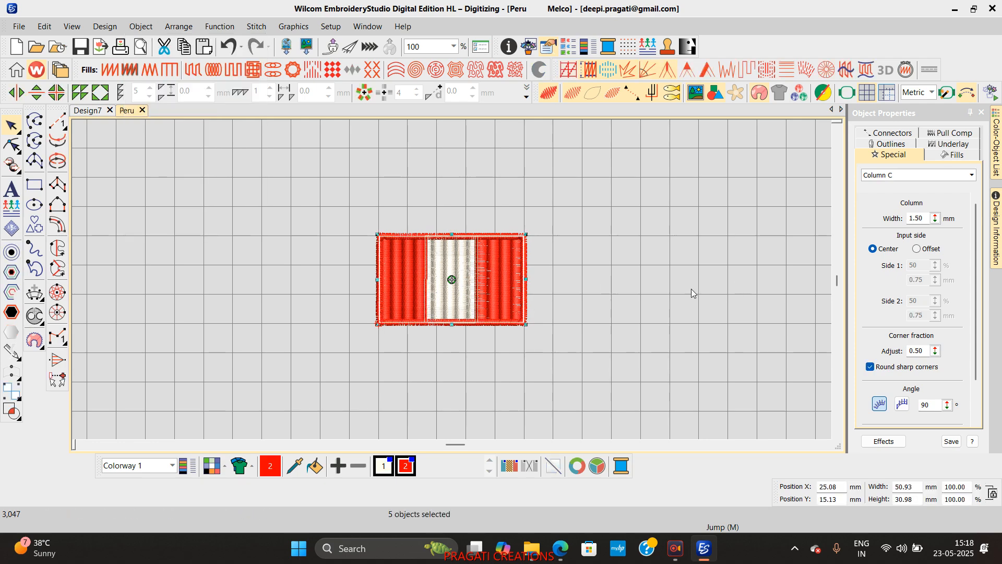
pyautogui.click(403, 295)
pyautogui.moveTo(402, 294); pyautogui.dragTo(207, 271)
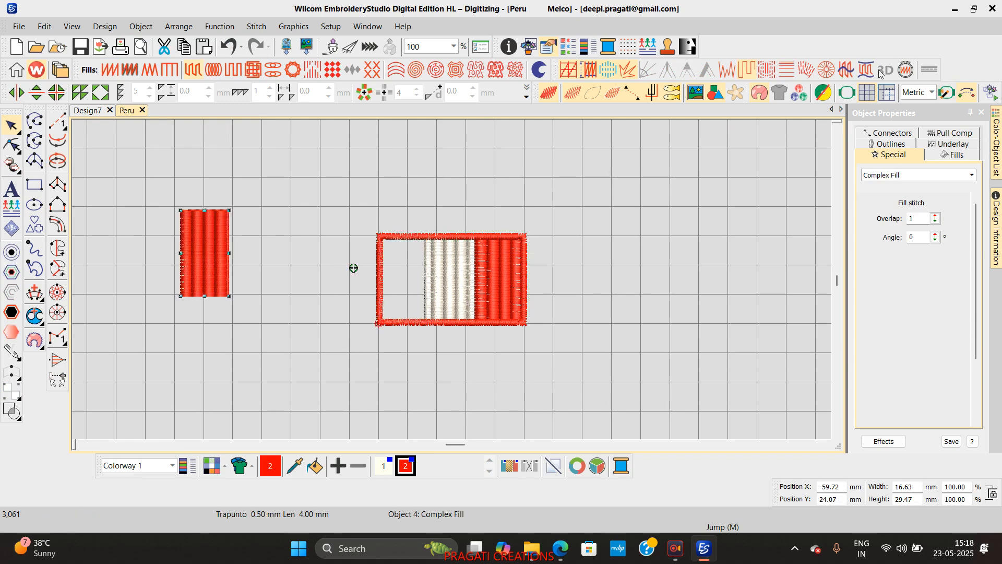
# Step: Apply the Florentine effect to the detached red stripe and reshape its guide curve
pyautogui.click(849, 70)
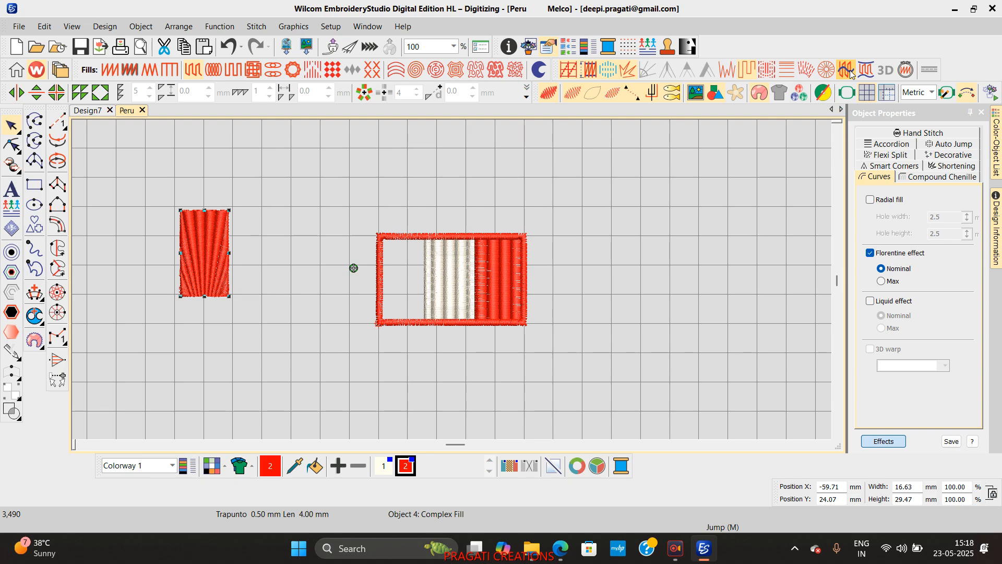
pyautogui.press('h')
pyautogui.moveTo(204, 245); pyautogui.dragTo(189, 204)
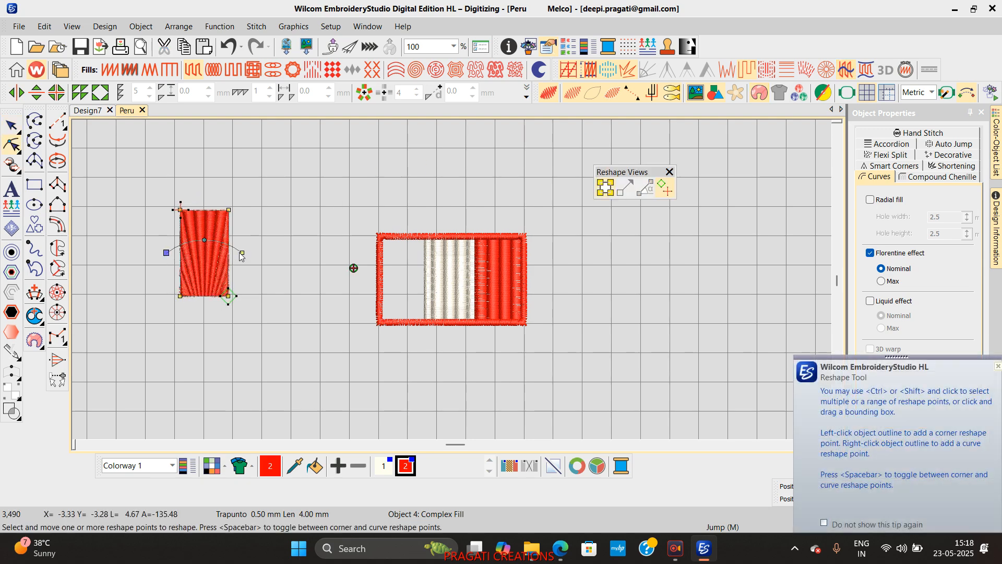
pyautogui.click(242, 253)
pyautogui.click(12, 125)
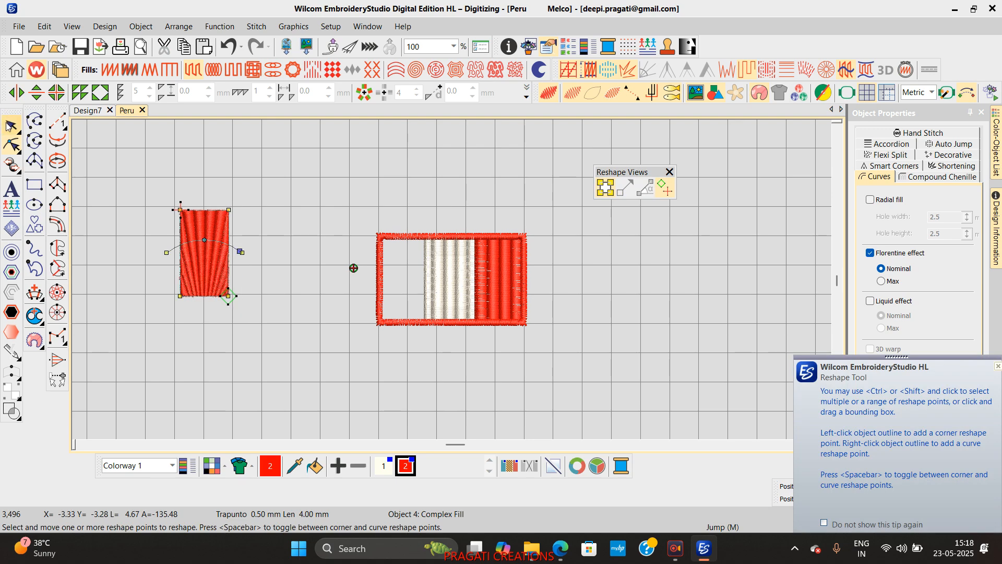
pyautogui.click(265, 324)
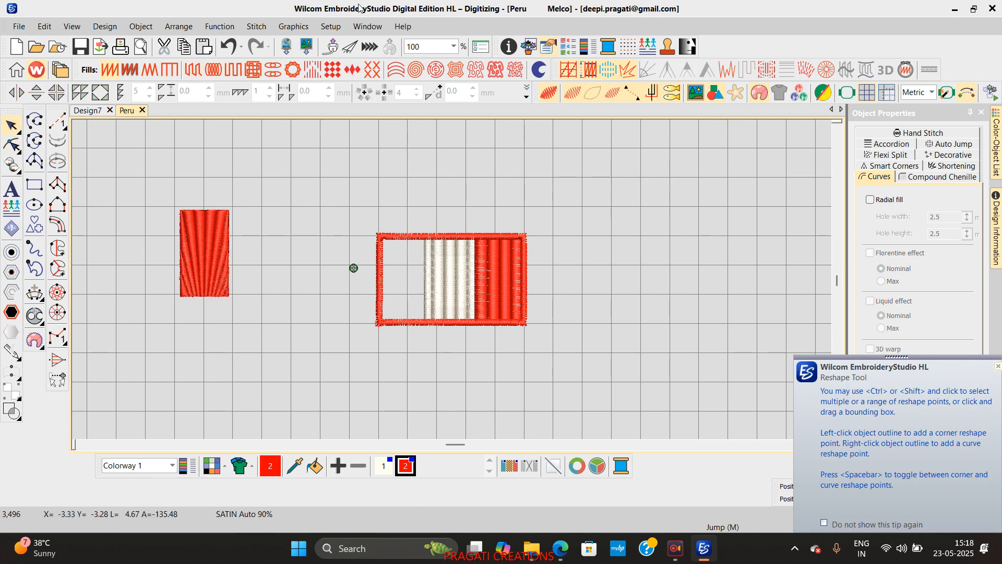
# Step: Undo the guide curve edits and the Florentine effect on the detached red stripe
pyautogui.click(217, 293)
pyautogui.click(230, 47)
pyautogui.click(231, 47)
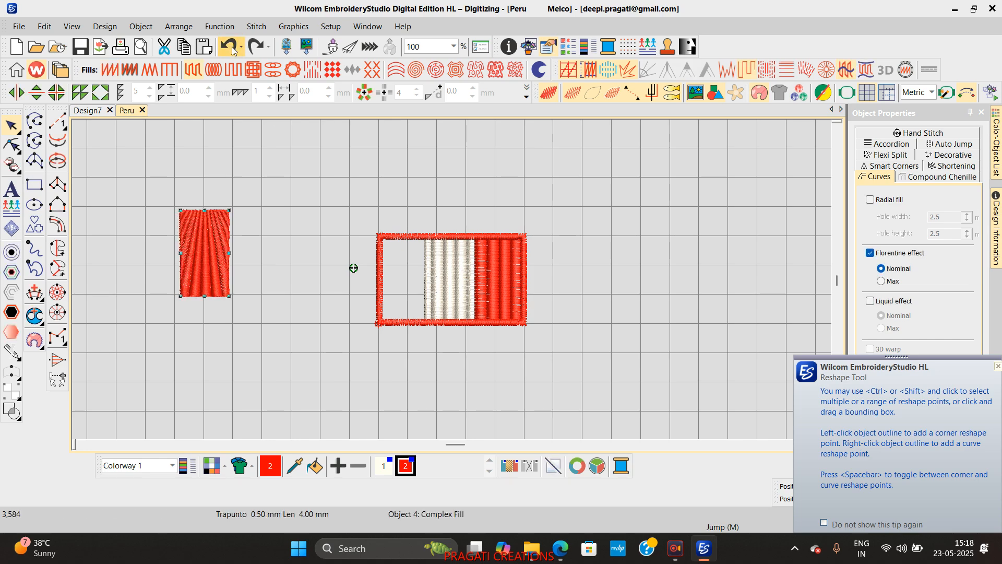
pyautogui.click(230, 47)
pyautogui.click(231, 47)
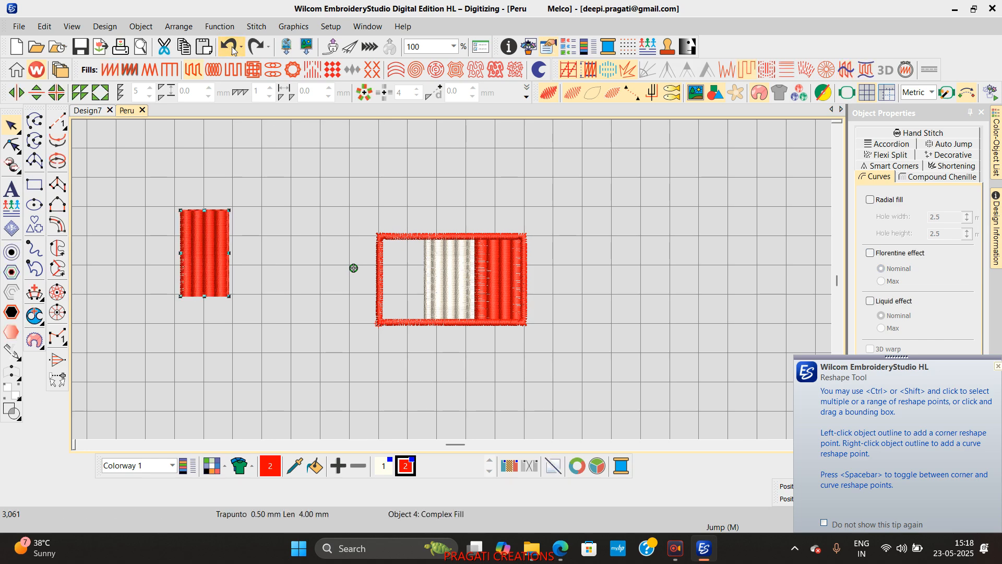
# Step: Digitize a five-point zigzag run line across the detached stripe, from above its upper edge to below its lower edge
pyautogui.click(58, 122)
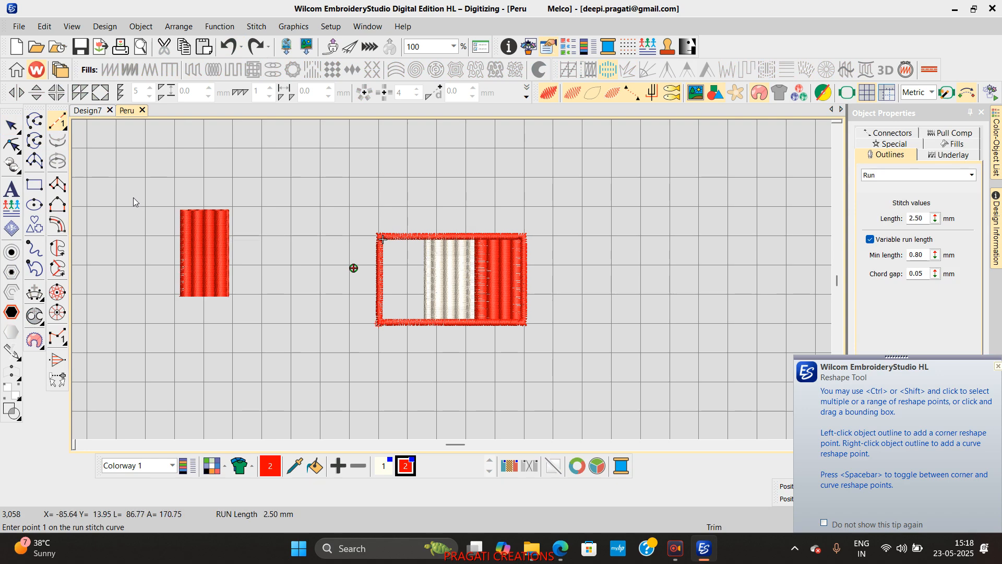
pyautogui.scroll(3, 133, 196)
pyautogui.scroll(2, 576, 333)
pyautogui.scroll(-2, 460, 274)
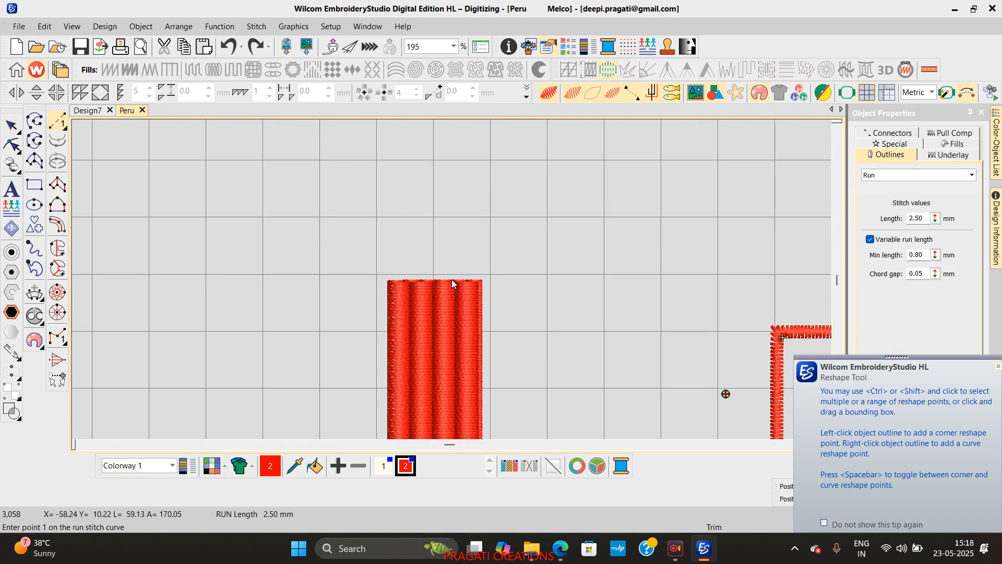
pyautogui.click(446, 260)
pyautogui.click(404, 343)
pyautogui.click(453, 393)
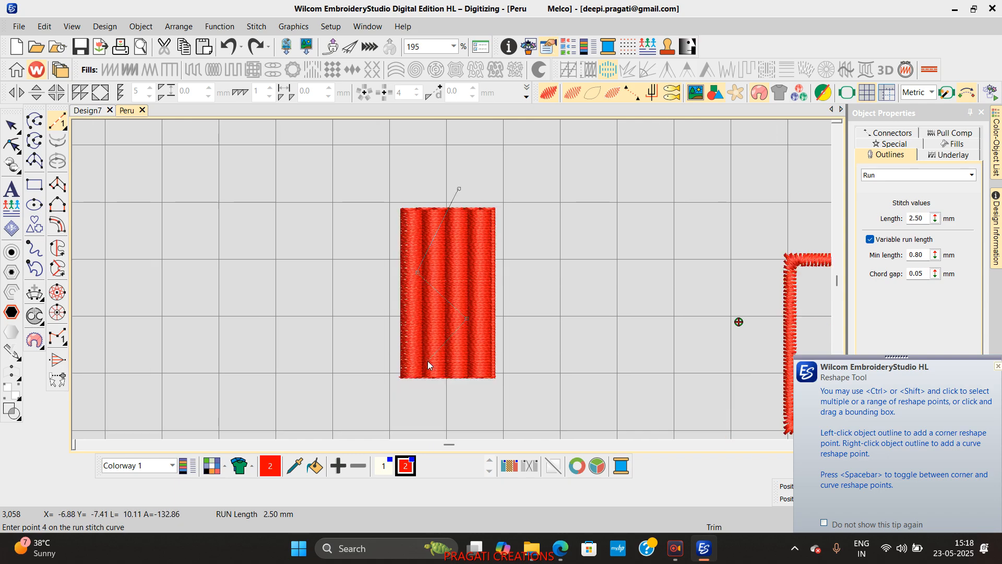
pyautogui.click(424, 363)
pyautogui.click(472, 408)
pyautogui.press('Return')
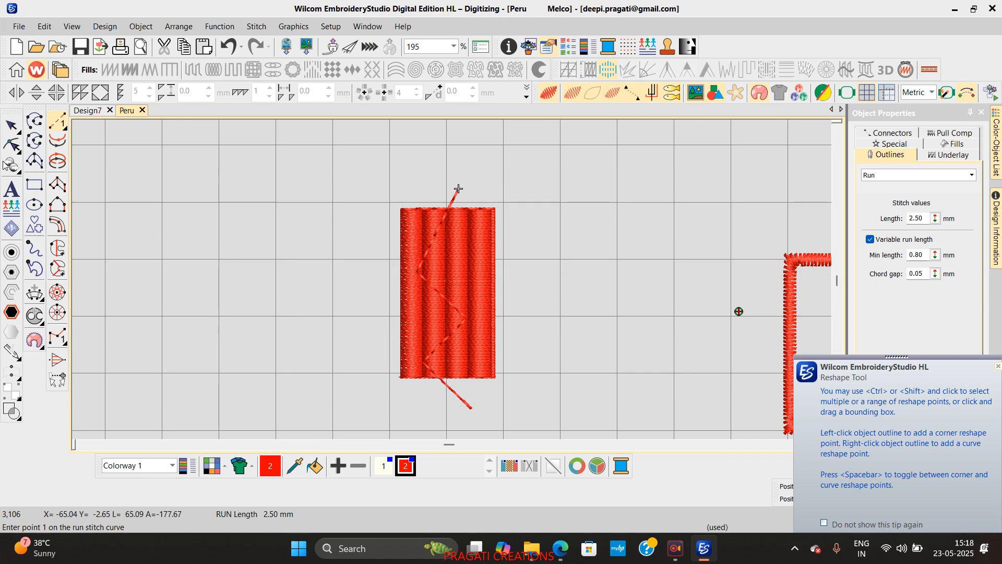
pyautogui.click(12, 125)
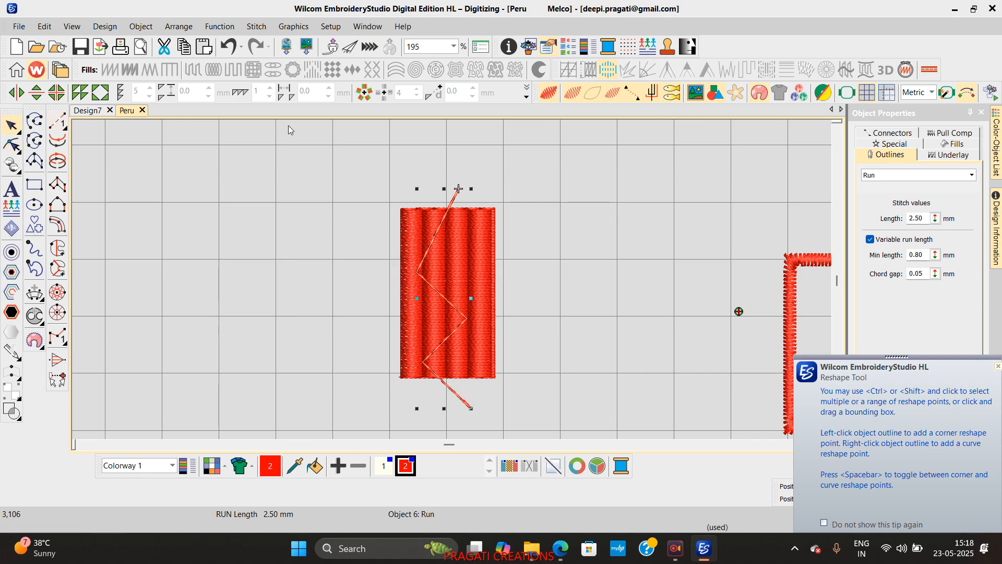
# Step: Set the zigzag line for use as the Florentine guide and apply the Florentine effect to the detached red stripe
pyautogui.click(141, 27)
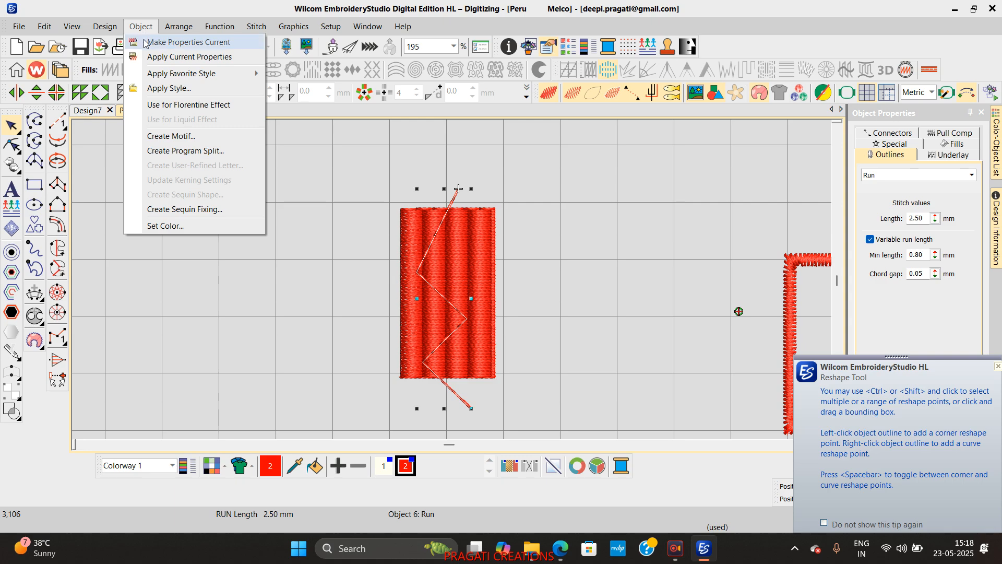
pyautogui.click(236, 105)
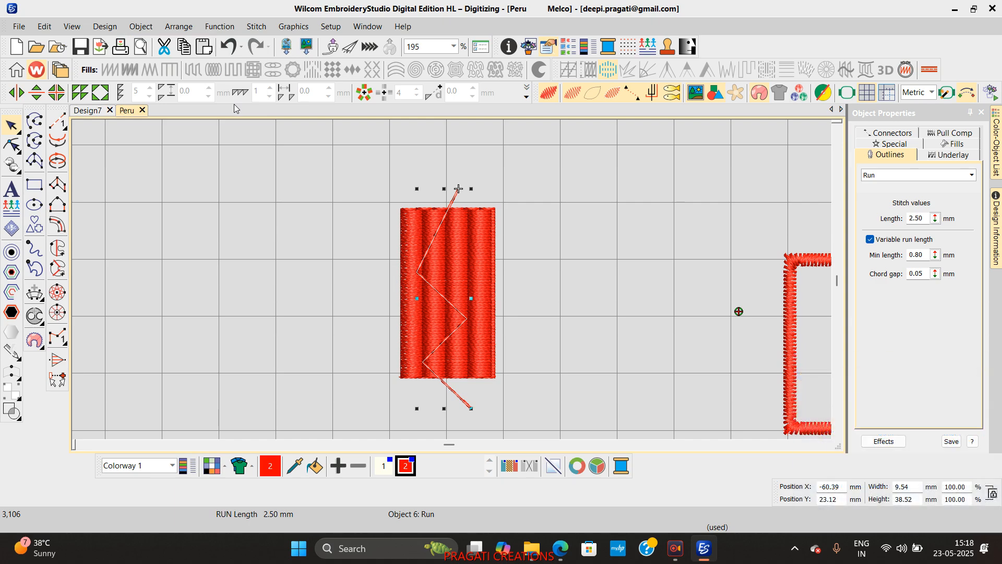
pyautogui.press('Escape')
pyautogui.click(450, 307)
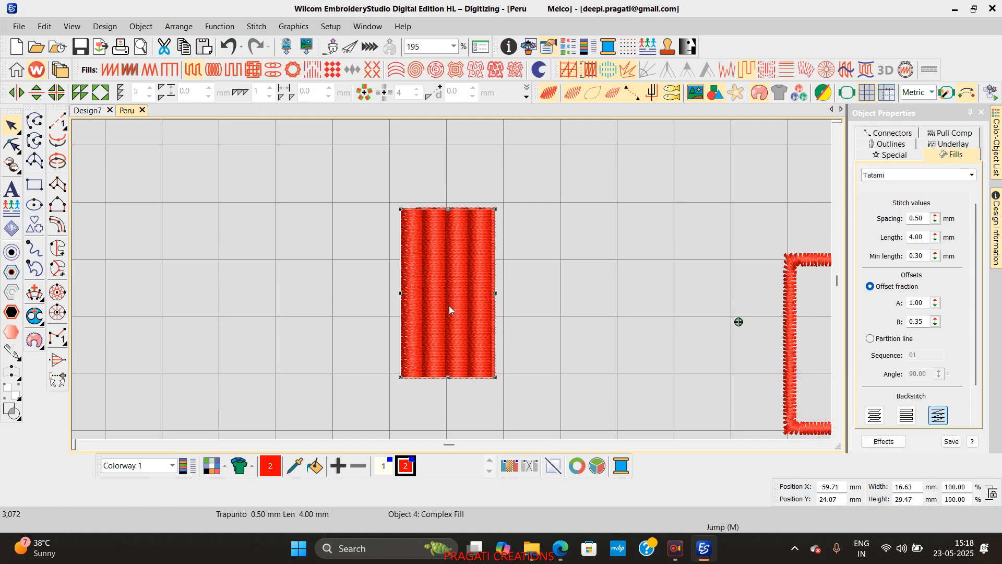
pyautogui.click(848, 72)
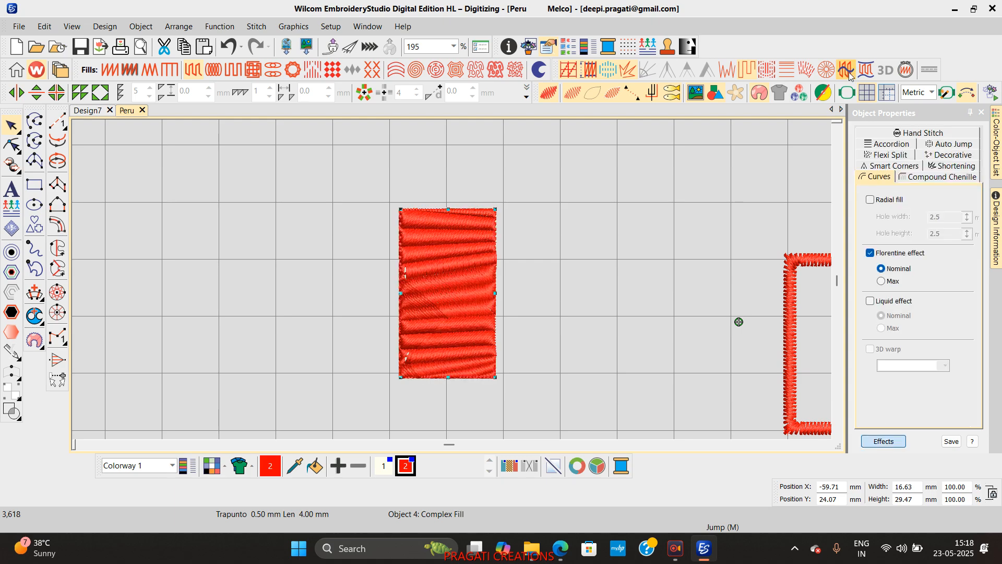
# Step: Reshape the stripe's Florentine guide line by shifting its second and third points
pyautogui.press('h')
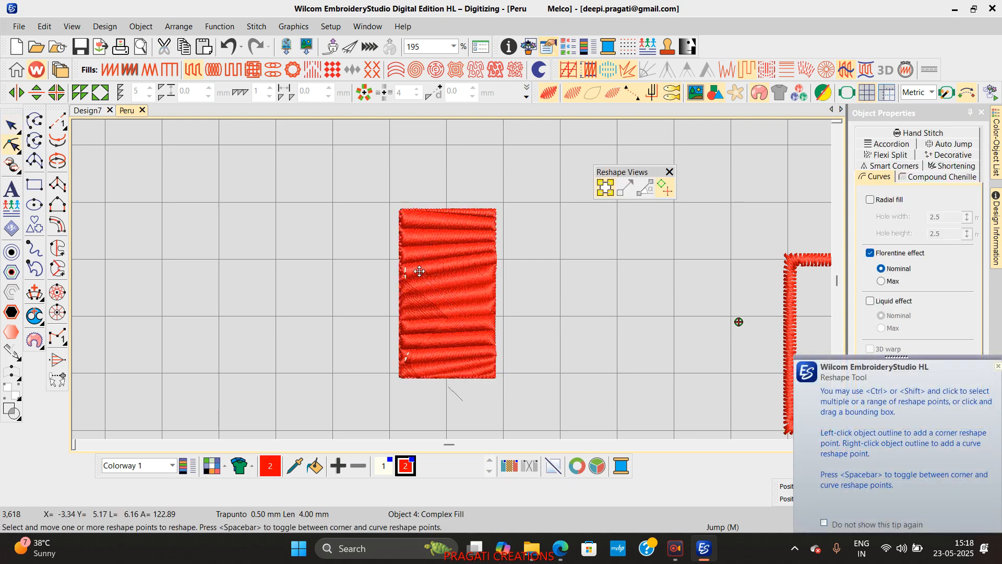
pyautogui.moveTo(416, 272); pyautogui.dragTo(428, 255)
pyautogui.moveTo(468, 319); pyautogui.dragTo(471, 316)
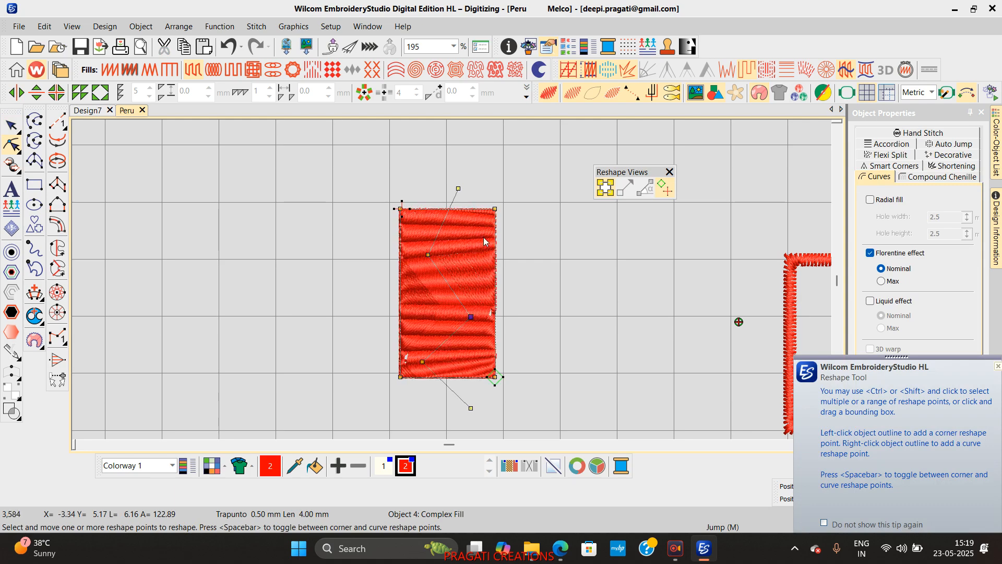
# Step: Delete everything in the design and draw the B204 shape from the Borders2 set in its place
pyautogui.hotkey('ctrl', 'a')
pyautogui.press('Delete')
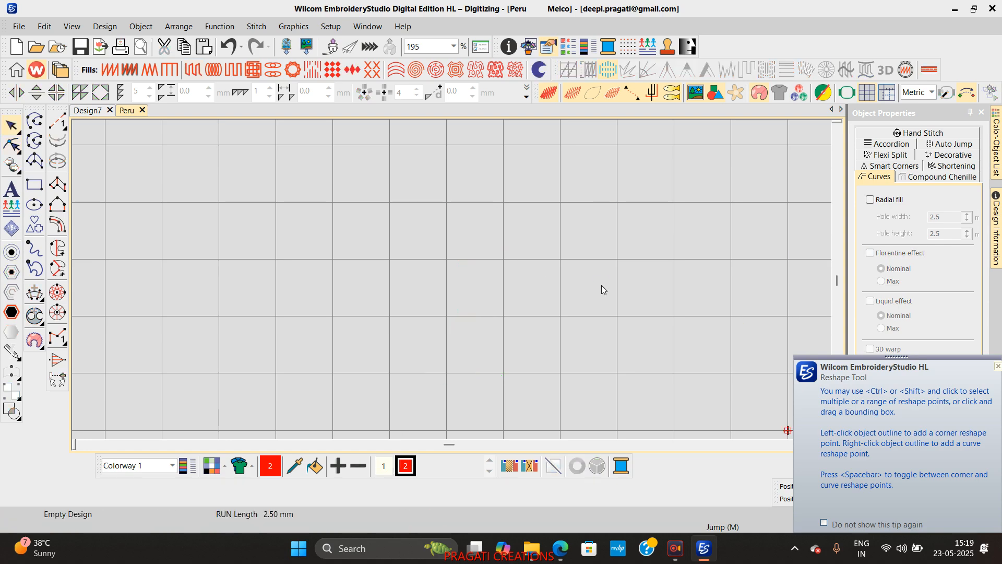
pyautogui.click(34, 224)
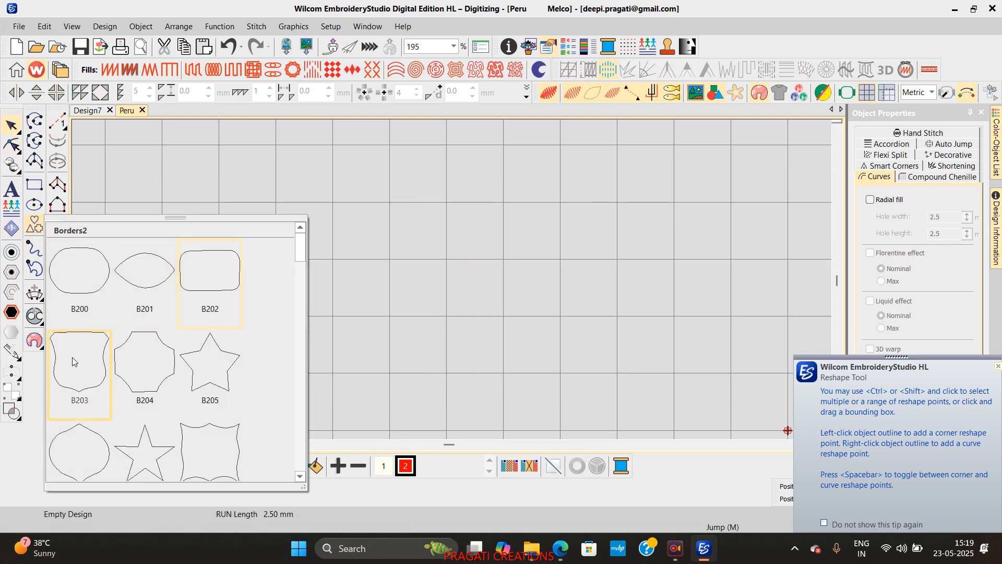
pyautogui.click(145, 364)
pyautogui.moveTo(358, 179); pyautogui.dragTo(548, 370)
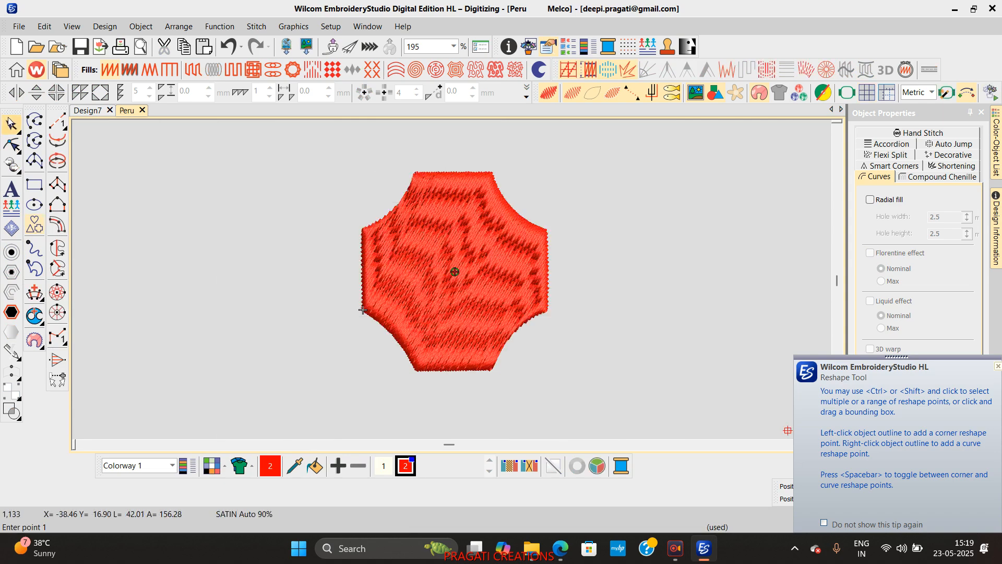
pyautogui.click(14, 125)
# Step: Change the B204 shape's fill to Tatami and move the shape slightly to the left
pyautogui.click(192, 69)
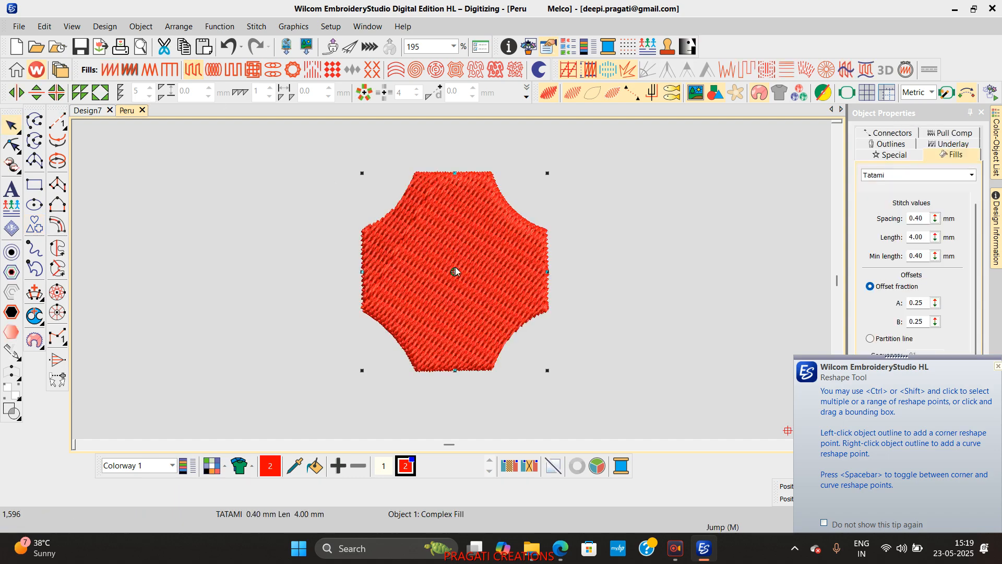
pyautogui.moveTo(455, 272); pyautogui.dragTo(418, 275)
pyautogui.click(608, 226)
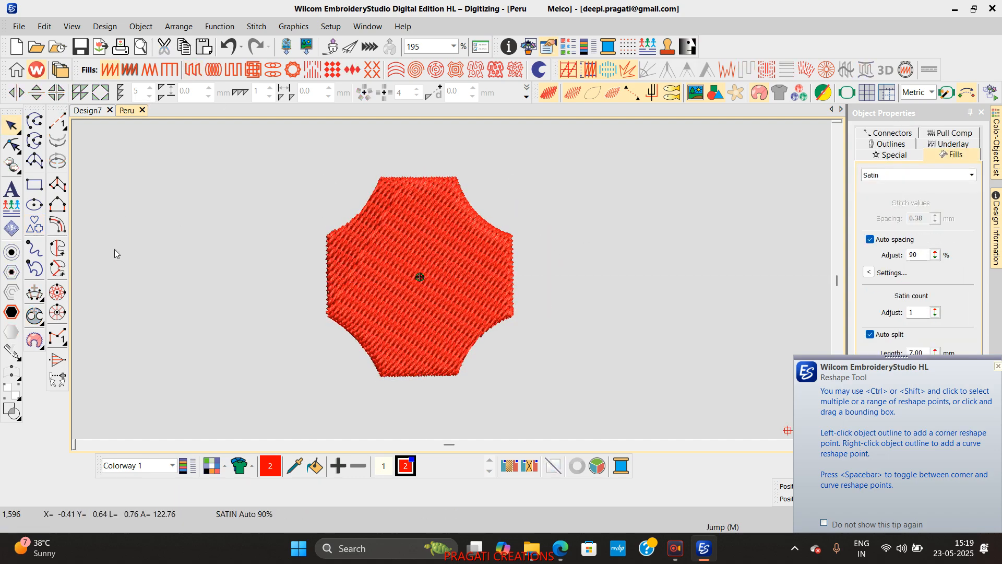
# Step: Draw a run line about 48 mm wide across the B204 shape, with corner bends and a curved arch in the middle
pyautogui.click(59, 123)
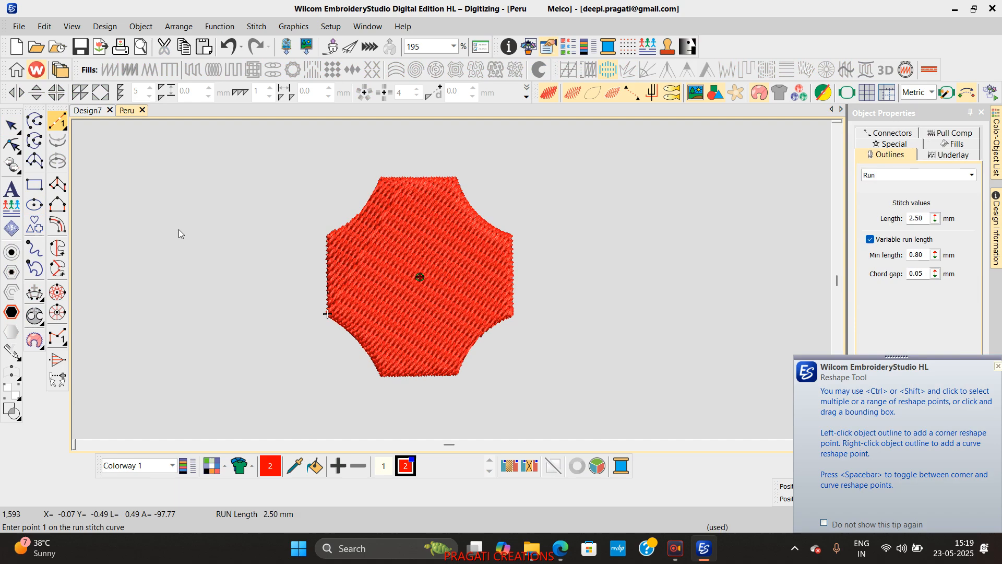
pyautogui.click(289, 282)
pyautogui.click(338, 234)
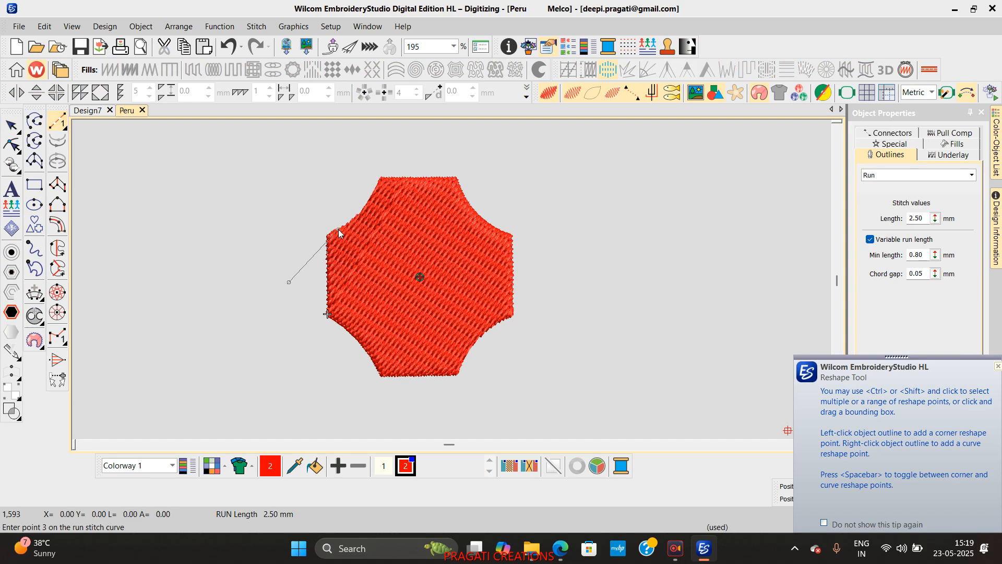
pyautogui.click(398, 281)
pyautogui.rightClick(421, 252)
pyautogui.rightClick(453, 261)
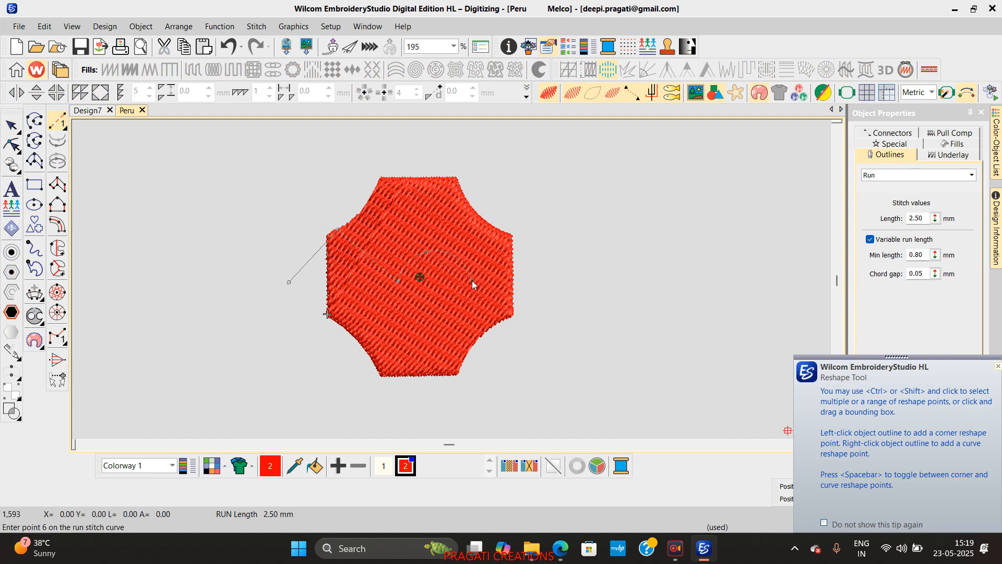
pyautogui.click(505, 231)
pyautogui.click(562, 268)
pyautogui.press('Return')
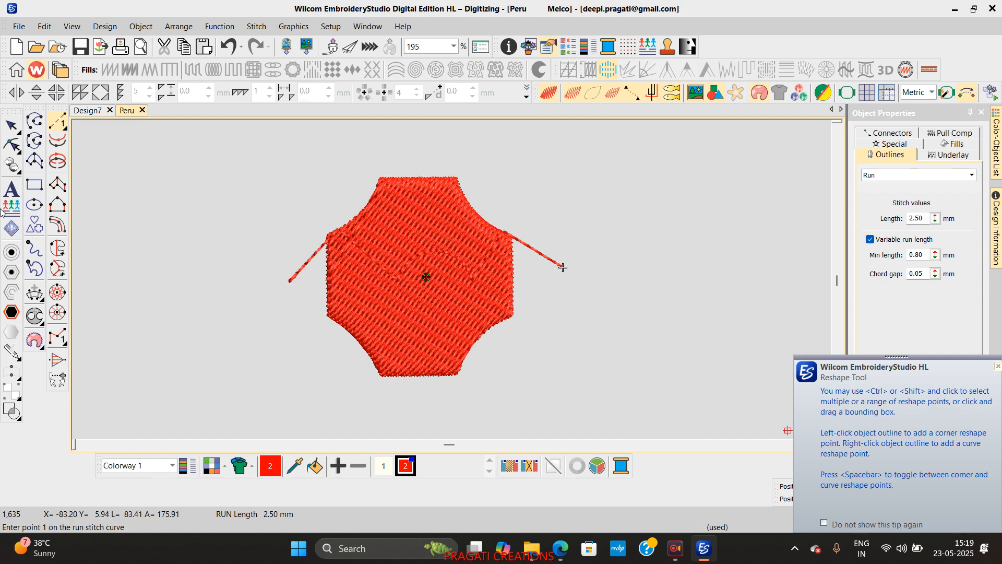
# Step: Set the run line for use as the Florentine guide, delete the line, and apply the Florentine effect to the red shape
pyautogui.click(11, 125)
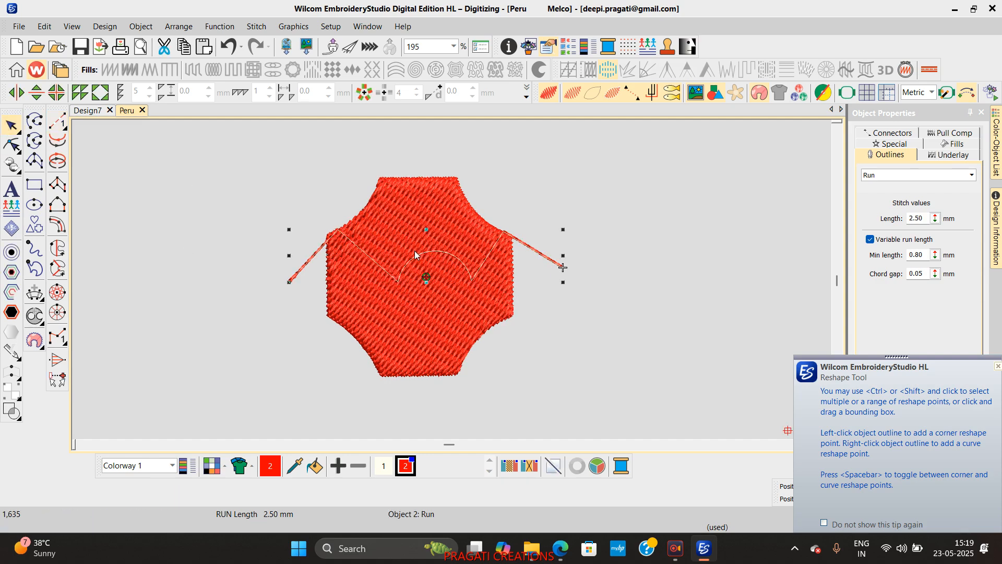
pyautogui.click(141, 27)
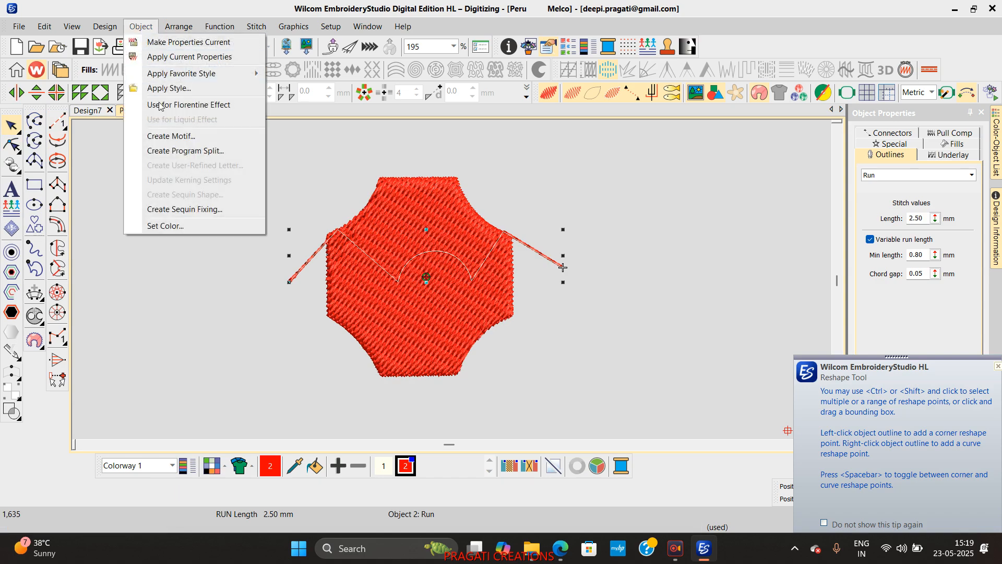
pyautogui.click(223, 105)
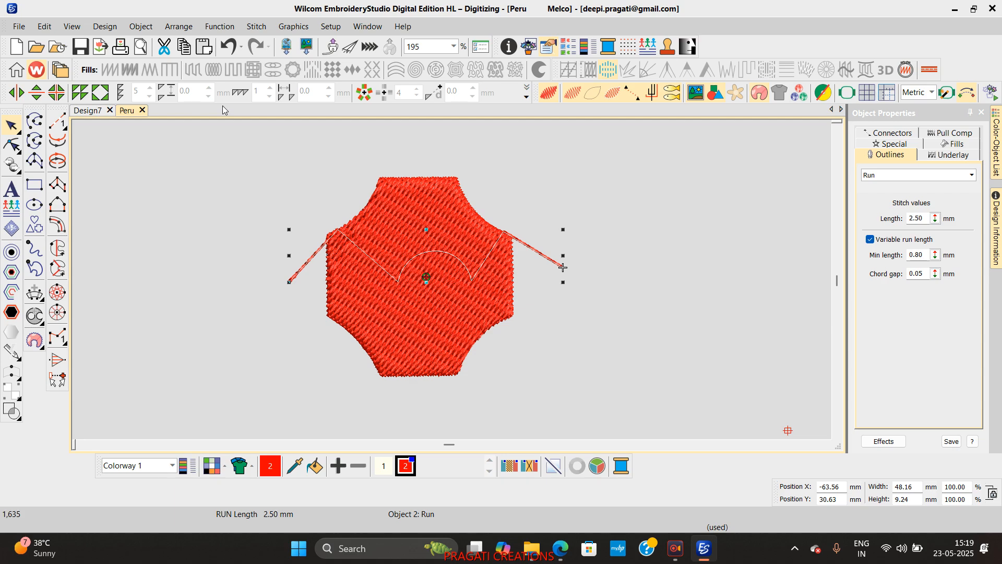
pyautogui.click(370, 270)
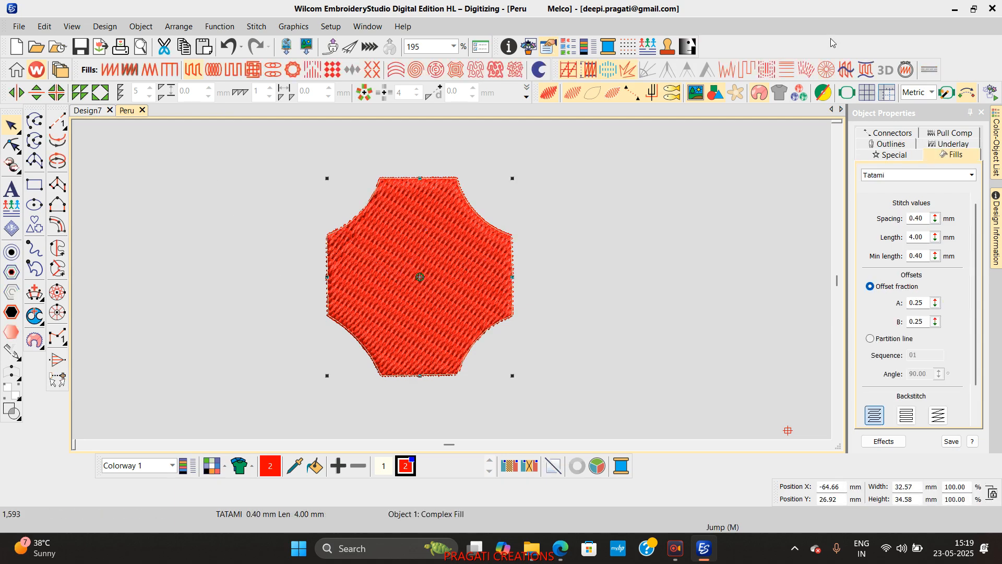
pyautogui.click(844, 75)
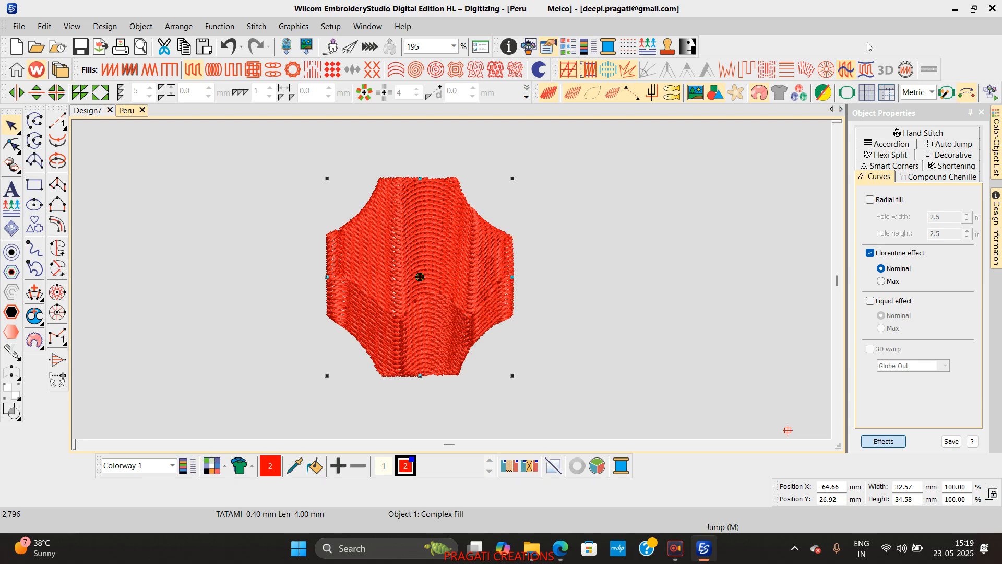
# Step: Place a copy of the shape to its right and turn off the copy's Florentine effect
pyautogui.moveTo(476, 291); pyautogui.dragTo(715, 272)
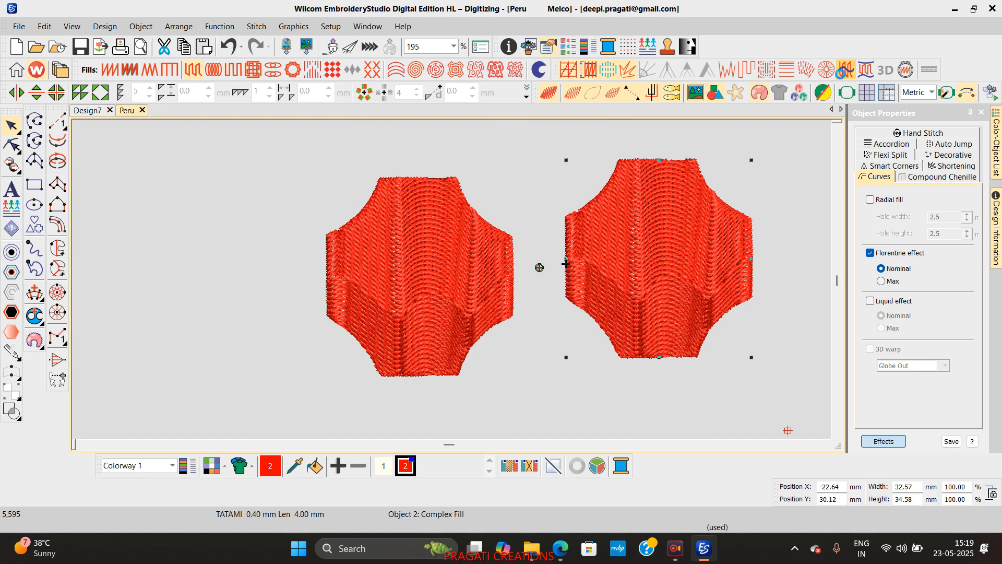
pyautogui.click(846, 70)
pyautogui.click(141, 26)
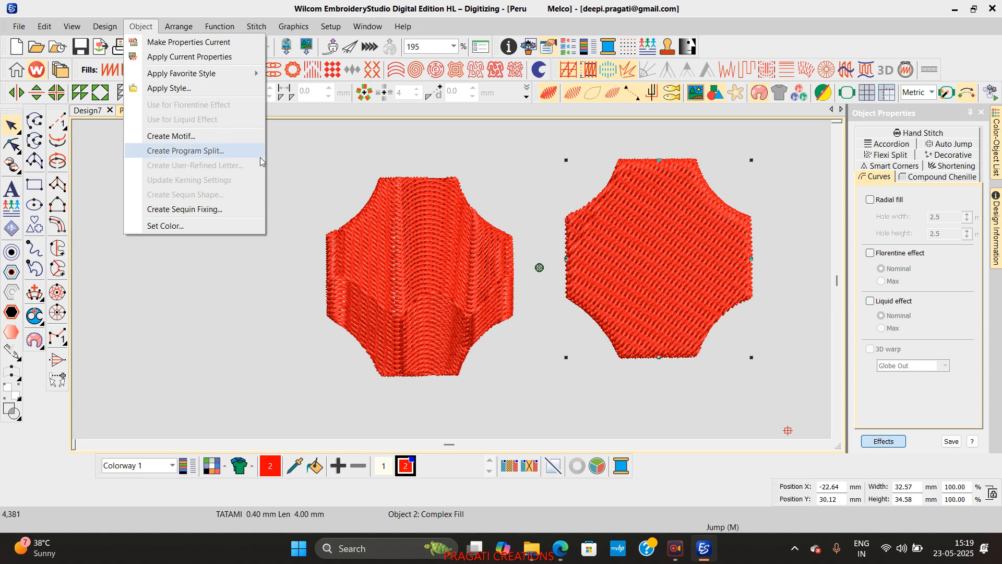
pyautogui.click(693, 373)
# Step: Shift the copy about 4 mm right and 8 mm down and recolor it with color 1
pyautogui.click(738, 355)
pyautogui.scroll(2, 738, 351)
pyautogui.scroll(1, 452, 283)
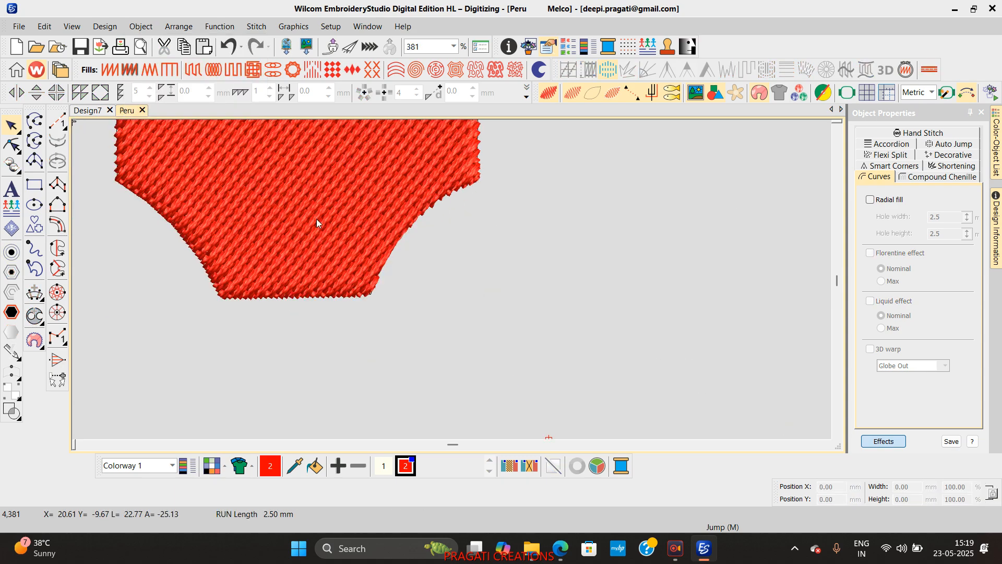
pyautogui.moveTo(318, 221); pyautogui.dragTo(358, 316)
pyautogui.click(388, 469)
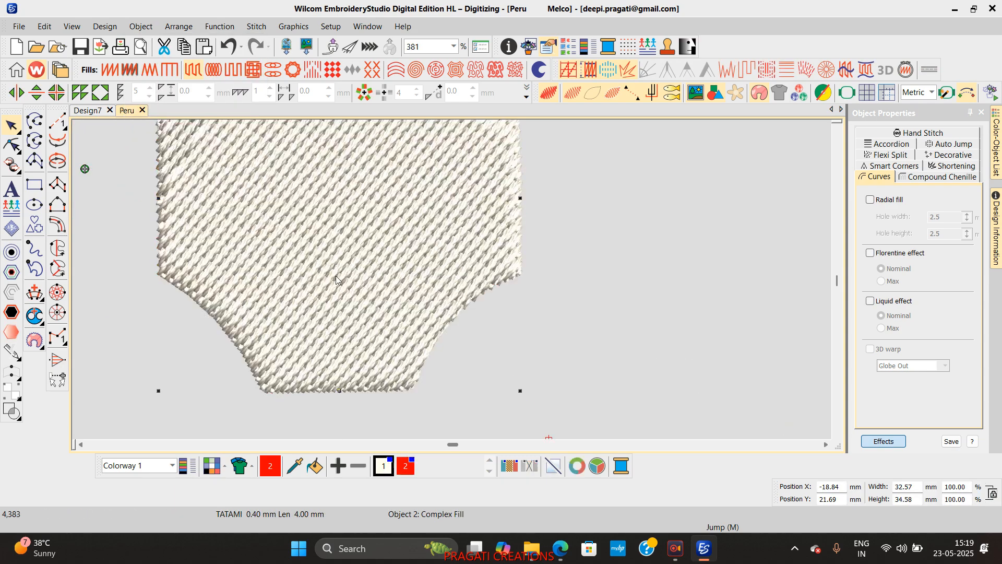
pyautogui.scroll(-2, 452, 283)
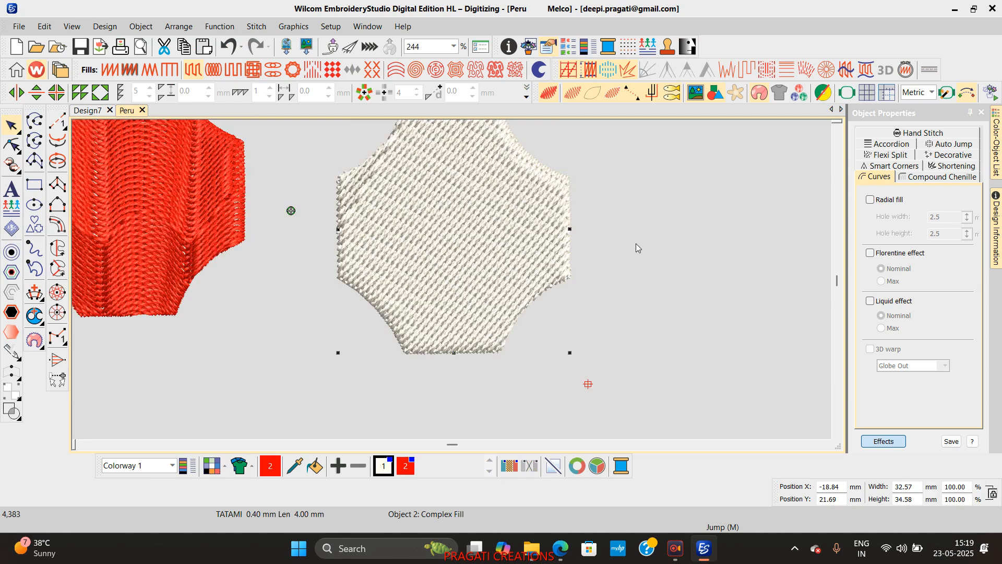
pyautogui.scroll(-1, 452, 277)
pyautogui.press('Escape')
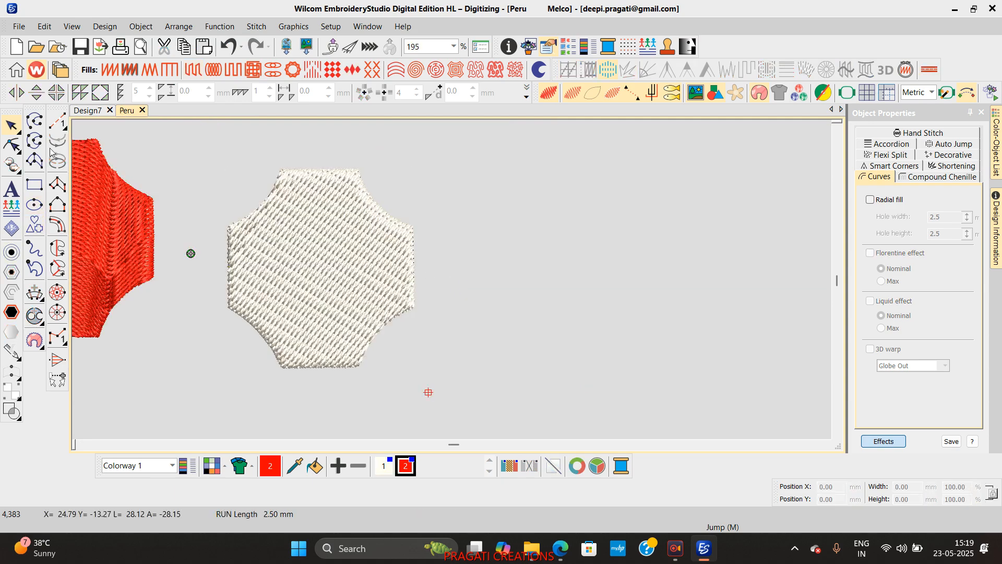
# Step: Draw a run line across the upper part of the white copy, with corner bends and a central arch curving upward
pyautogui.click(57, 121)
pyautogui.click(188, 228)
pyautogui.click(238, 186)
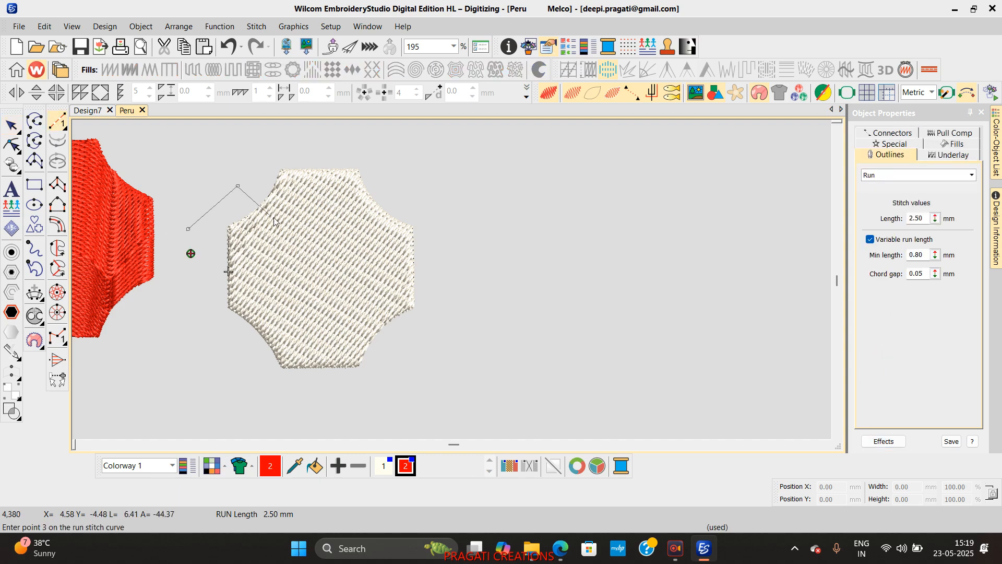
pyautogui.click(282, 223)
pyautogui.rightClick(318, 176)
pyautogui.click(364, 224)
pyautogui.click(418, 177)
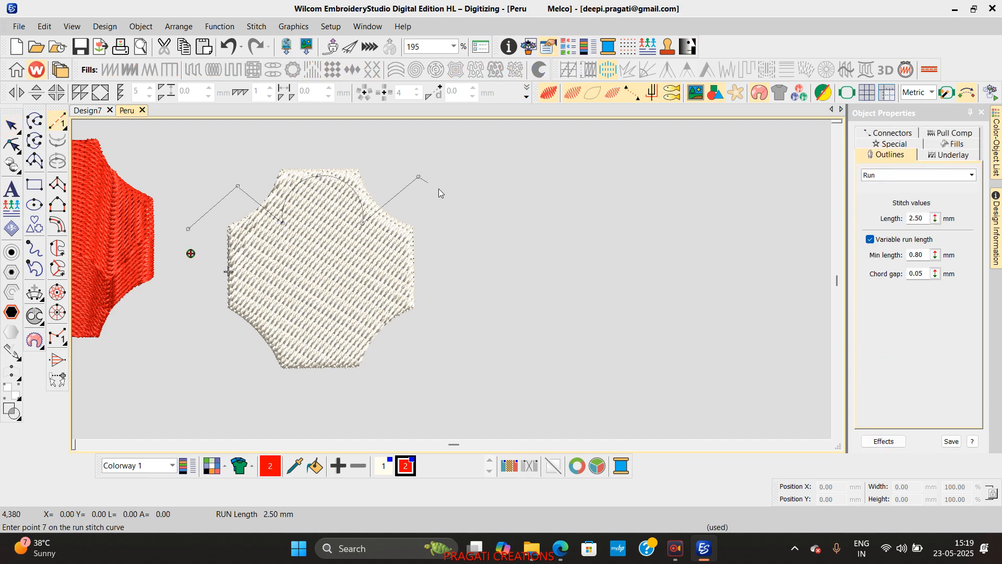
pyautogui.click(464, 205)
pyautogui.press('c')
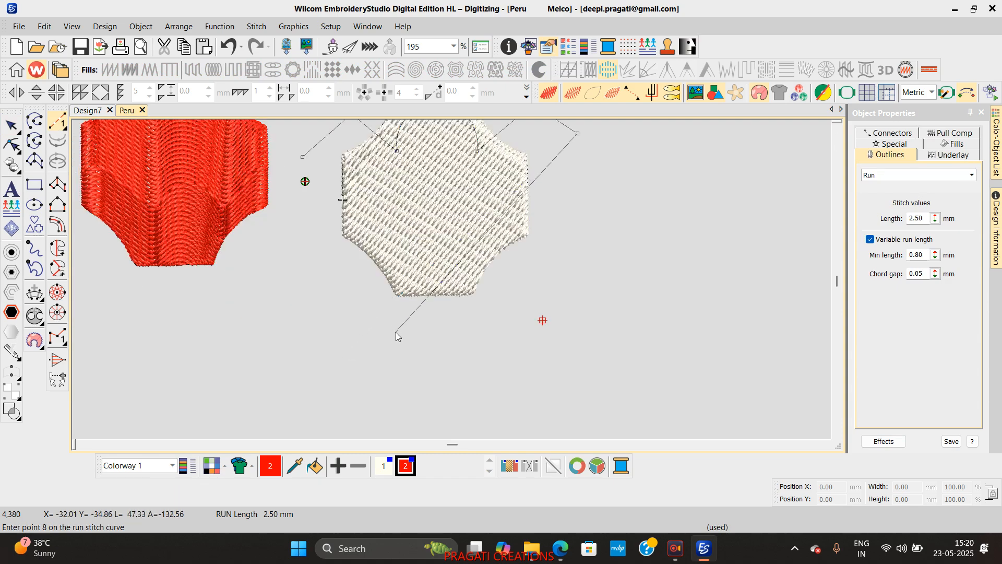
pyautogui.press('Return')
# Step: Draw a second run line across the lower part of the white copy, with corner bends and a central curve dipping downward
pyautogui.click(316, 252)
pyautogui.click(382, 295)
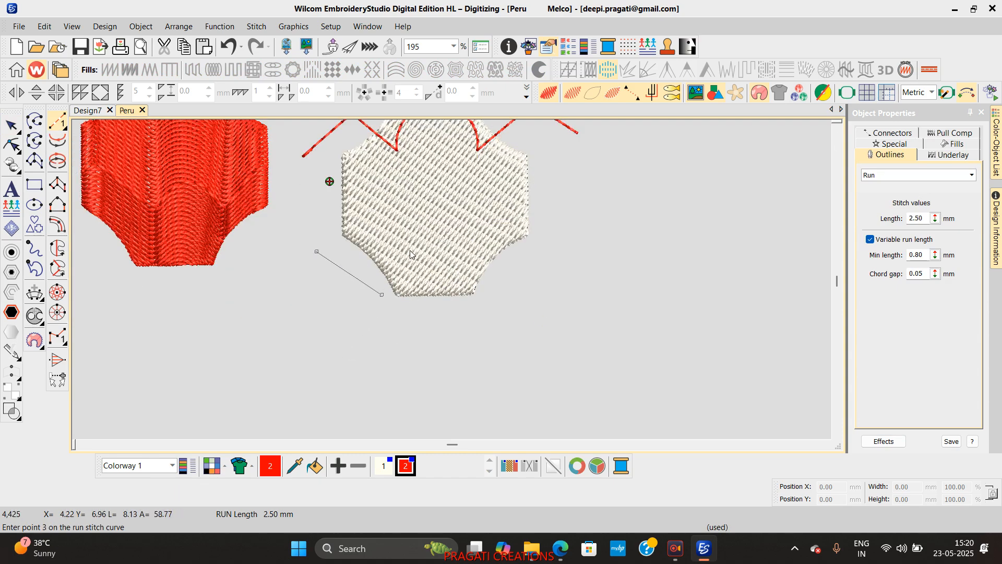
pyautogui.click(415, 246)
pyautogui.rightClick(479, 286)
pyautogui.click(507, 243)
pyautogui.click(537, 269)
pyautogui.click(567, 234)
pyautogui.press('Return')
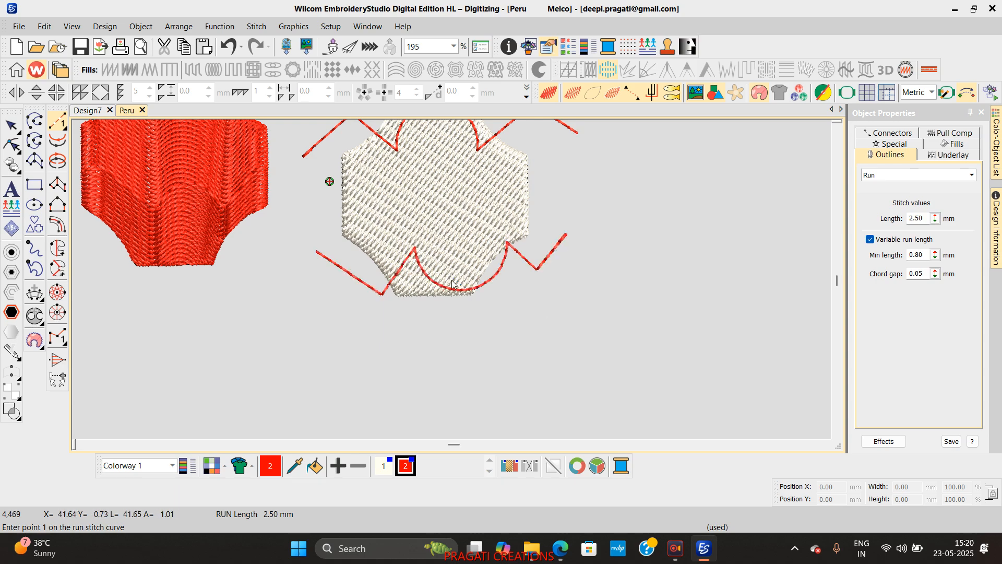
# Step: Set the two run lines for use as Liquid effect guides and delete them from the design
pyautogui.scroll(-4, 382, 288)
pyautogui.click(10, 128)
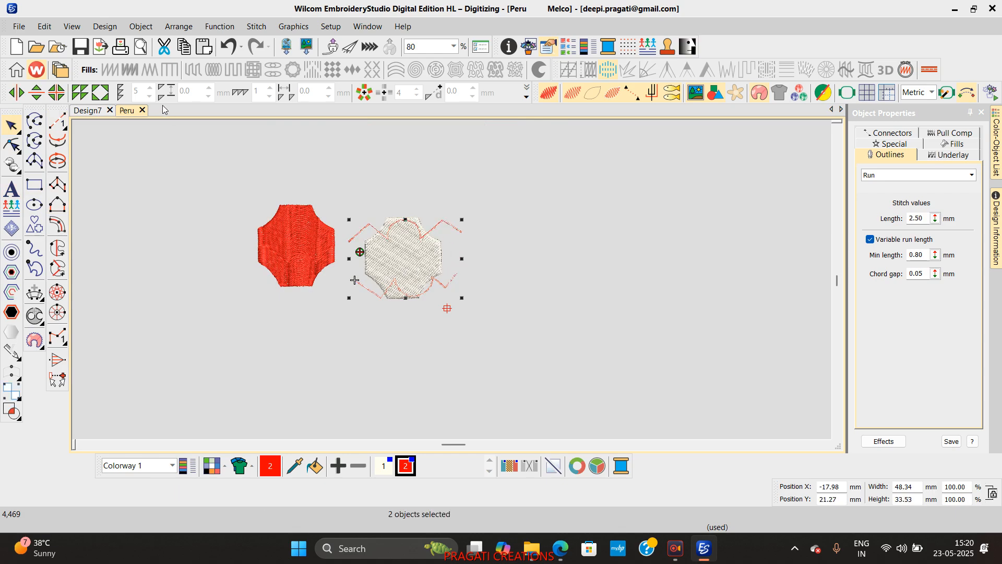
pyautogui.click(141, 26)
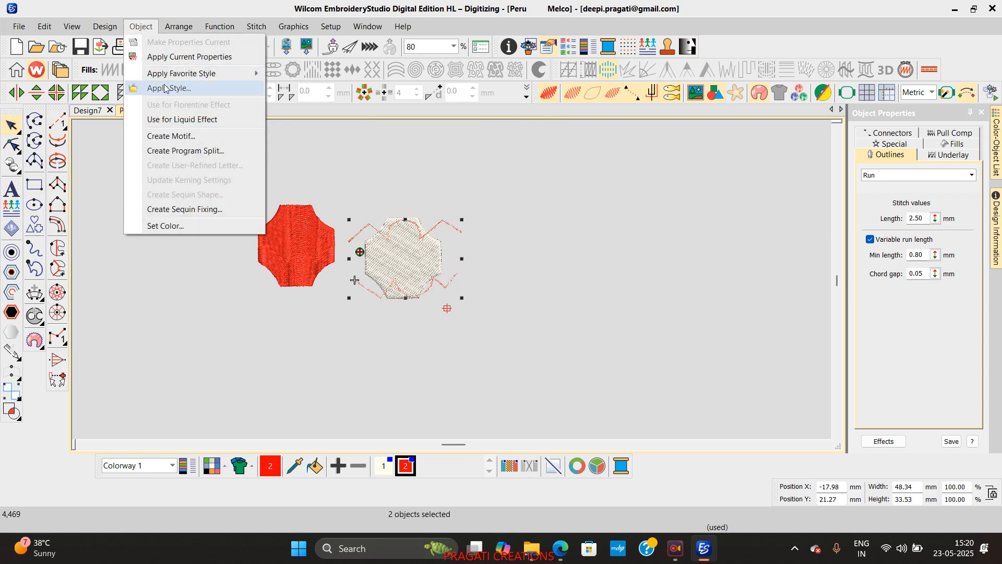
pyautogui.click(201, 121)
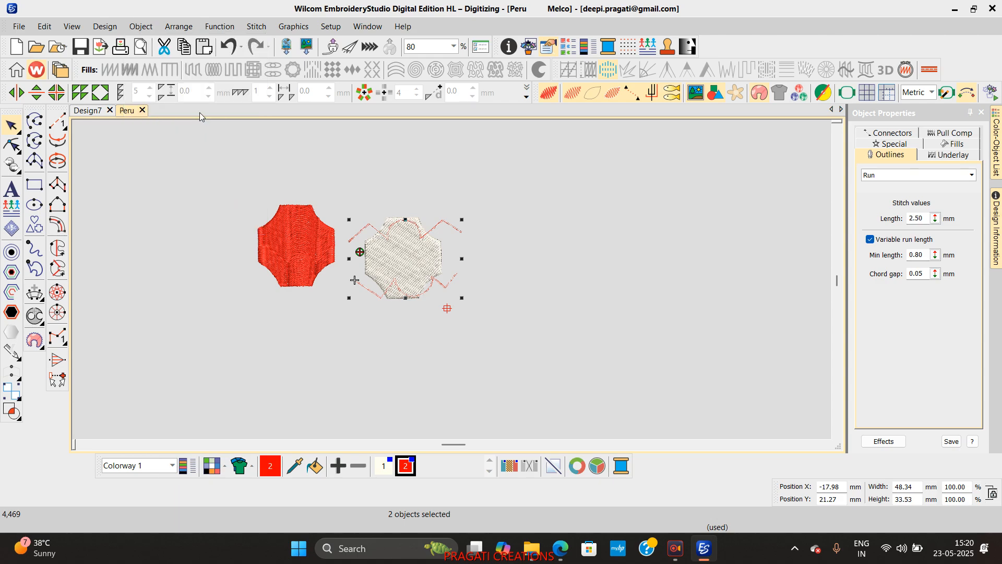
pyautogui.press('Delete')
# Step: Apply the Liquid effect to the white shape and set it to Max
pyautogui.click(420, 275)
pyautogui.scroll(3, 420, 274)
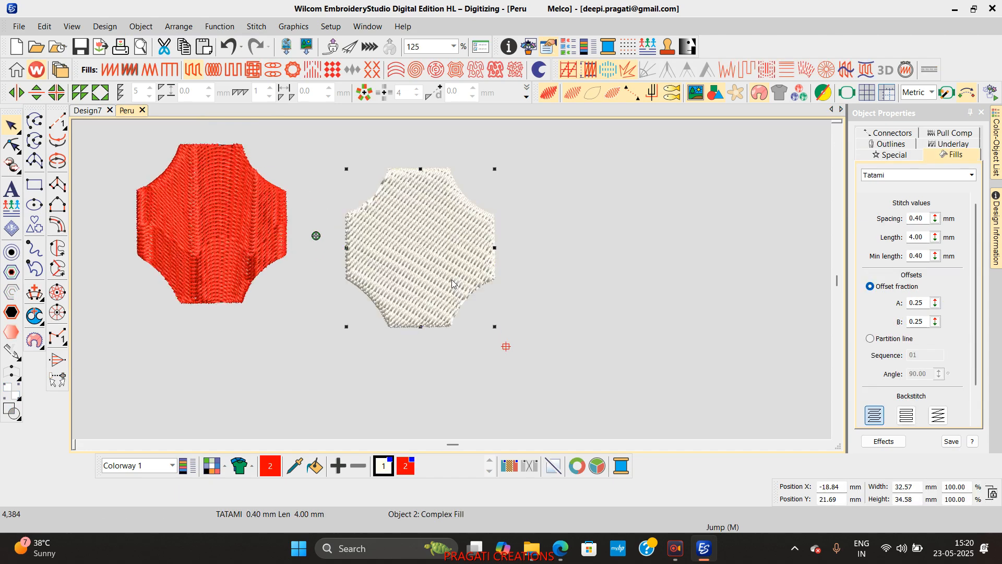
pyautogui.scroll(3, 452, 280)
pyautogui.click(865, 70)
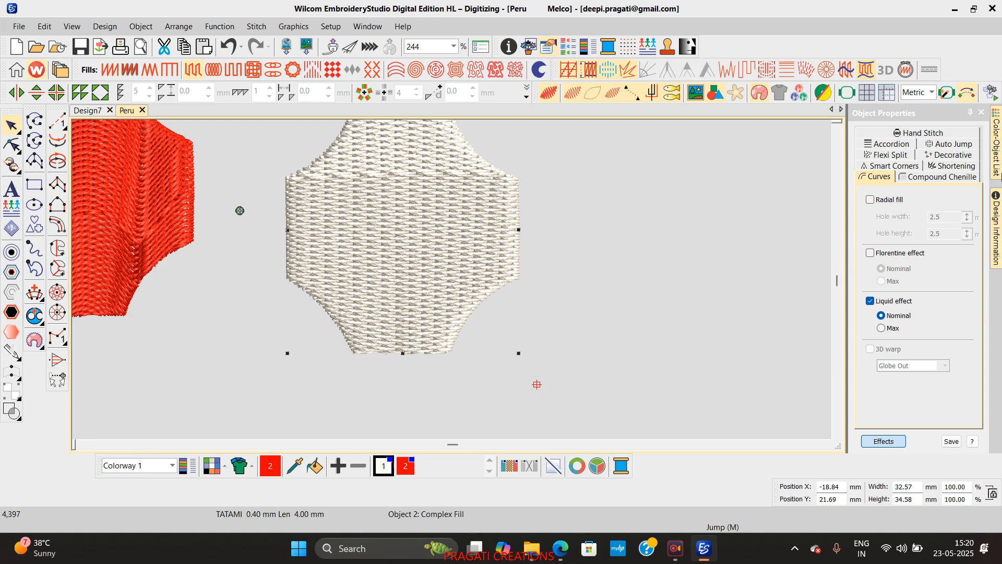
pyautogui.click(882, 328)
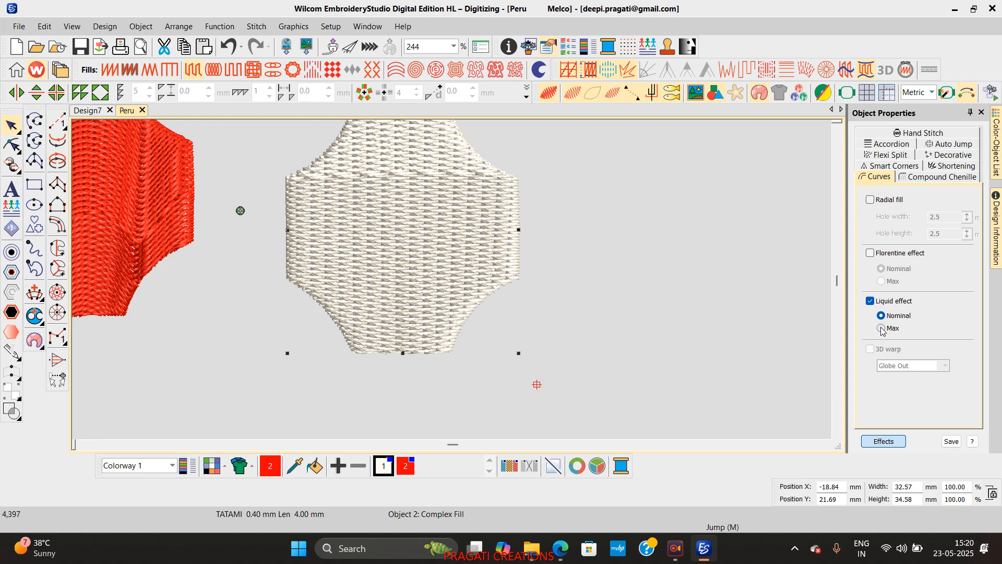
# Step: Reshape the white shape's Liquid guide lines, removing their bends to leave three points on each
pyautogui.scroll(-1, 449, 282)
pyautogui.press('h')
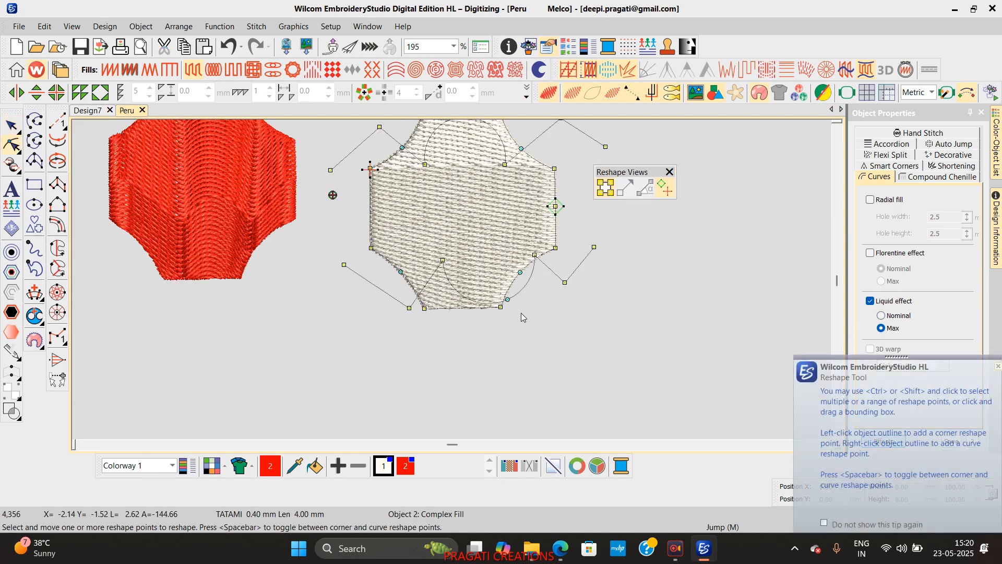
pyautogui.moveTo(508, 301); pyautogui.dragTo(417, 323)
pyautogui.press('Delete')
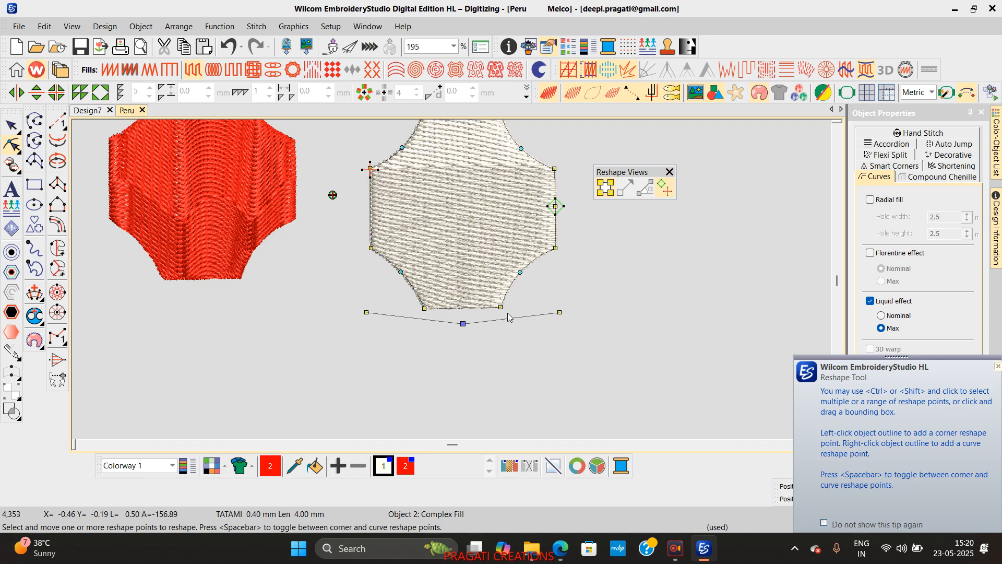
# Step: Bend the lower Liquid guide line by pulling a new corner point downward on each side of its middle point
pyautogui.moveTo(509, 322); pyautogui.dragTo(521, 342)
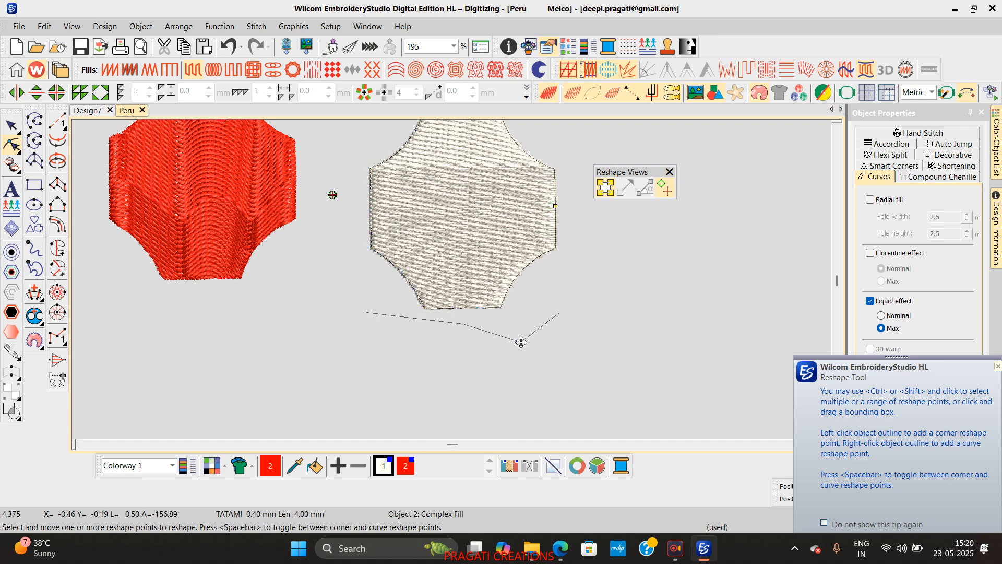
pyautogui.click(417, 319)
pyautogui.moveTo(417, 318); pyautogui.dragTo(415, 355)
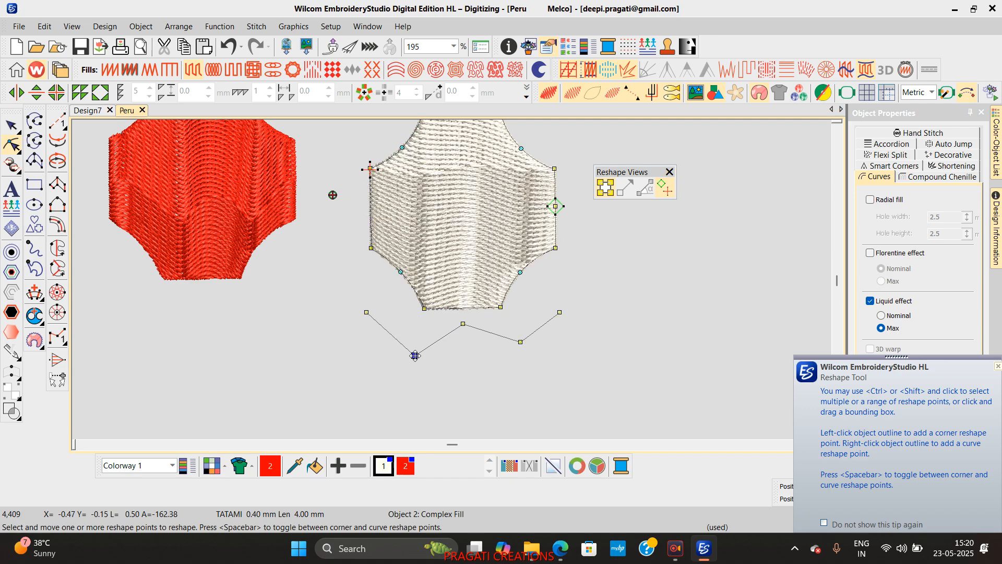
pyautogui.press('1')
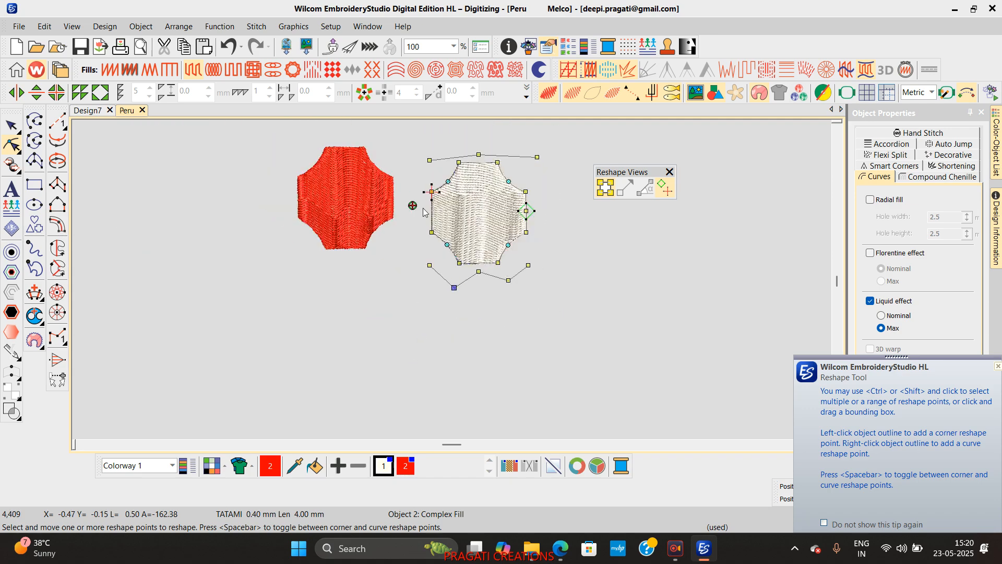
pyautogui.click(142, 27)
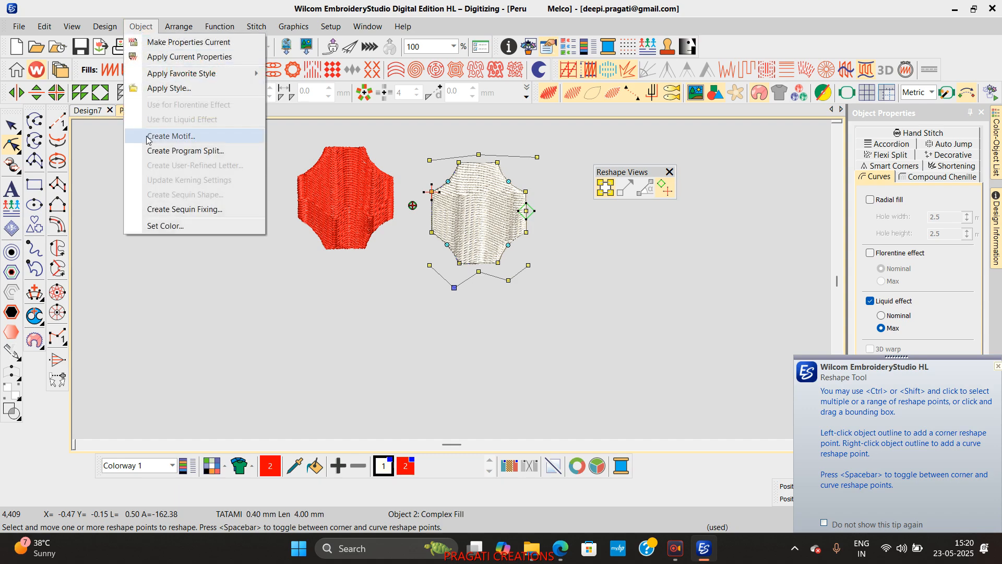
pyautogui.click(304, 340)
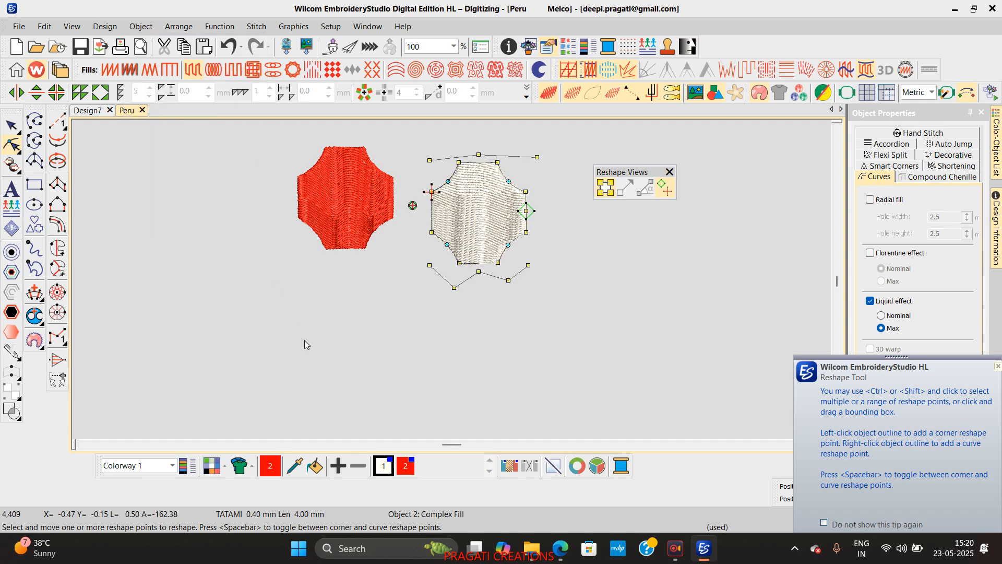
# Step: Clear the design and place a satin-filled star shape about 12 mm wide and 16 mm high
pyautogui.hotkey('ctrl', 'a')
pyautogui.press('Delete')
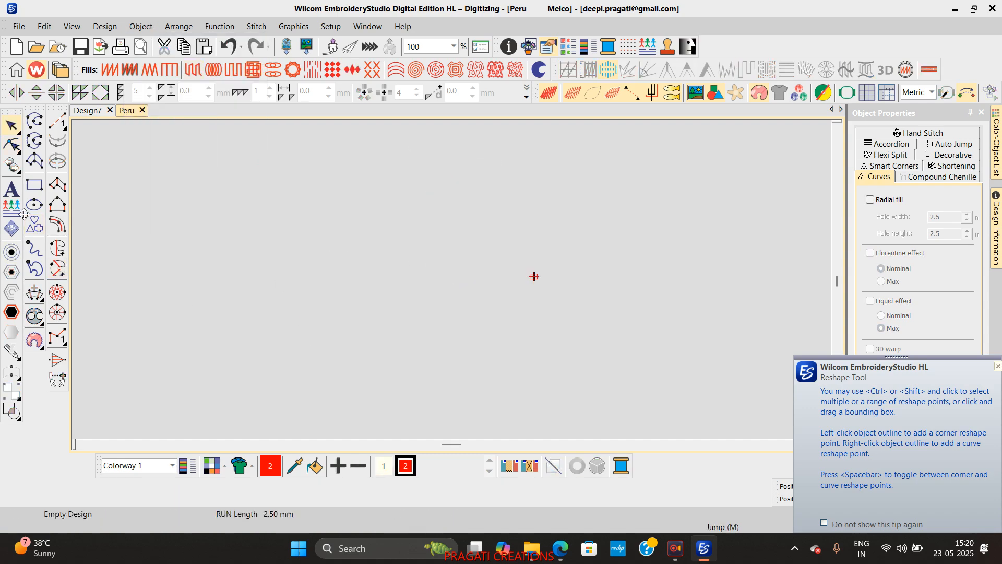
pyautogui.click(34, 225)
pyautogui.click(146, 453)
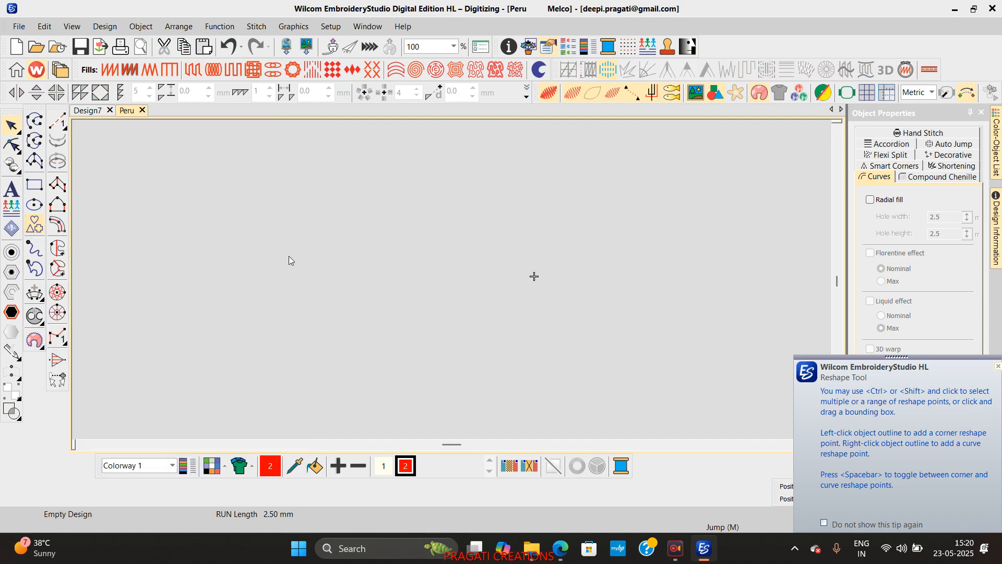
pyautogui.click(316, 285)
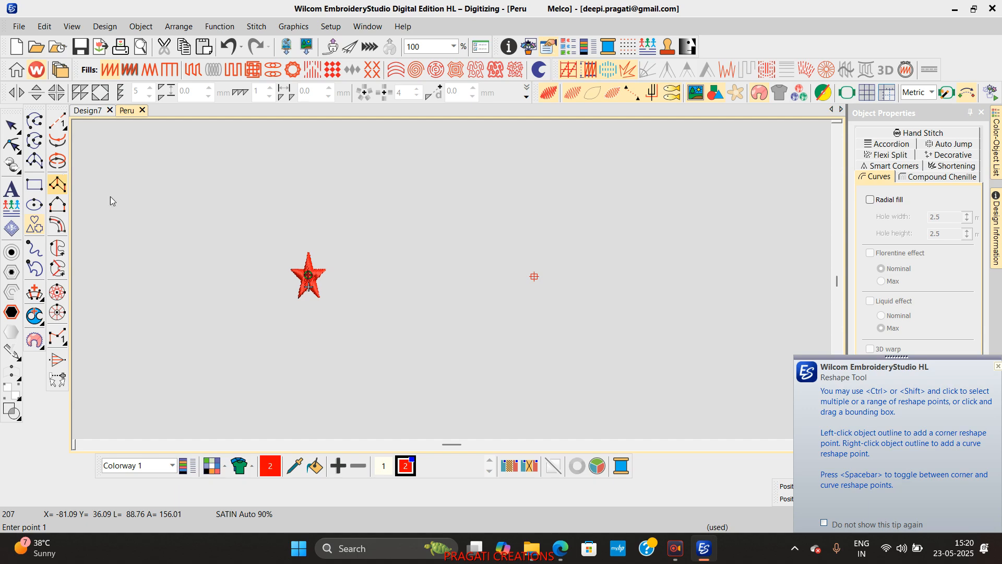
pyautogui.scroll(2, 138, 218)
pyautogui.click(717, 382)
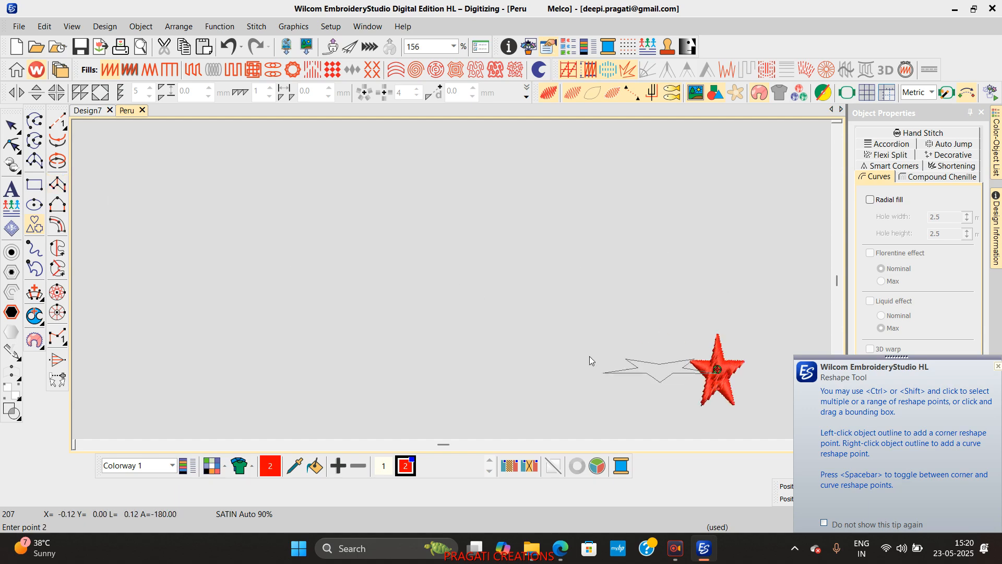
pyautogui.press('Escape')
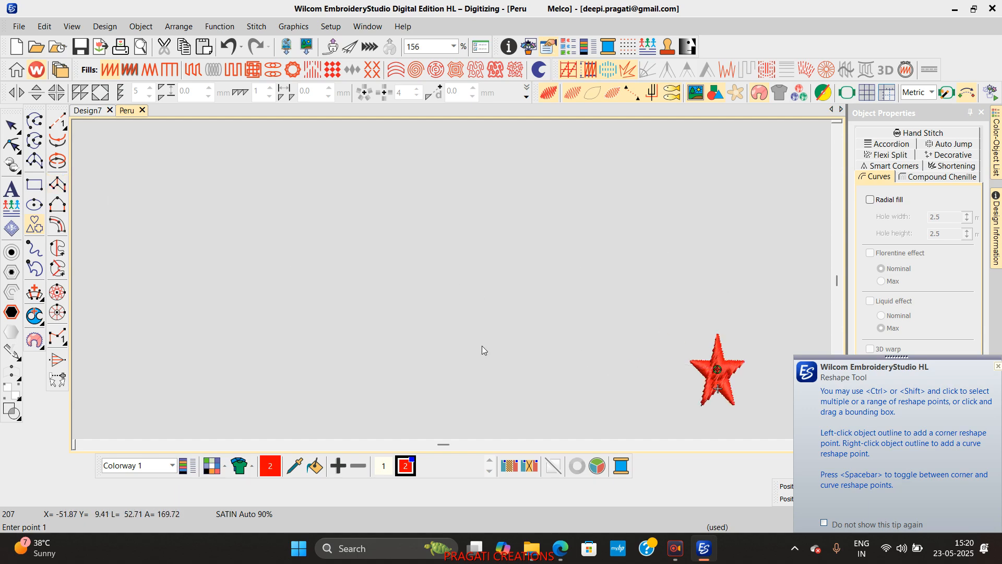
# Step: Move the star up and to the left, and outline it with one Triple Run offset at 0.00 mm spacing
pyautogui.click(12, 125)
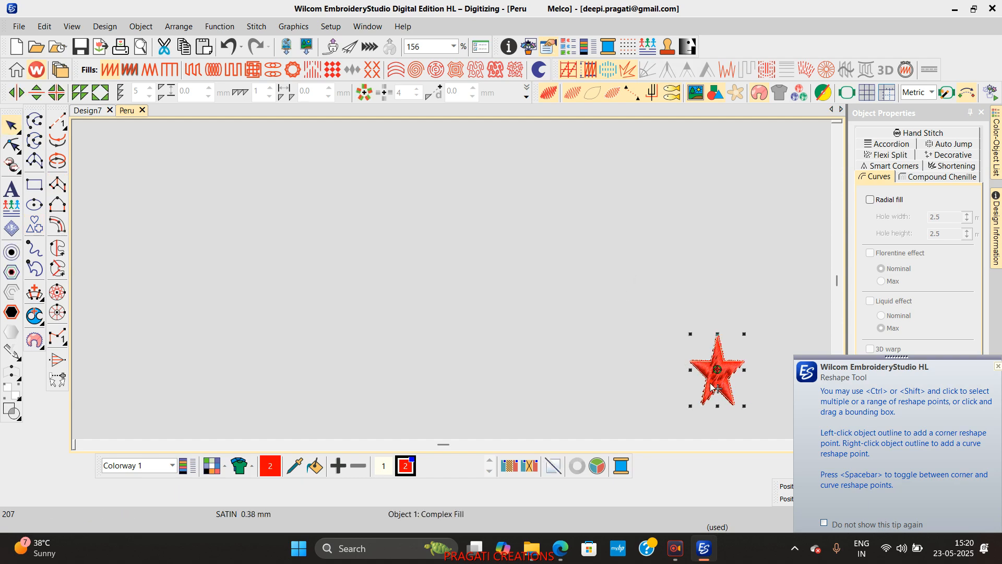
pyautogui.moveTo(715, 389); pyautogui.dragTo(281, 259)
pyautogui.click(12, 252)
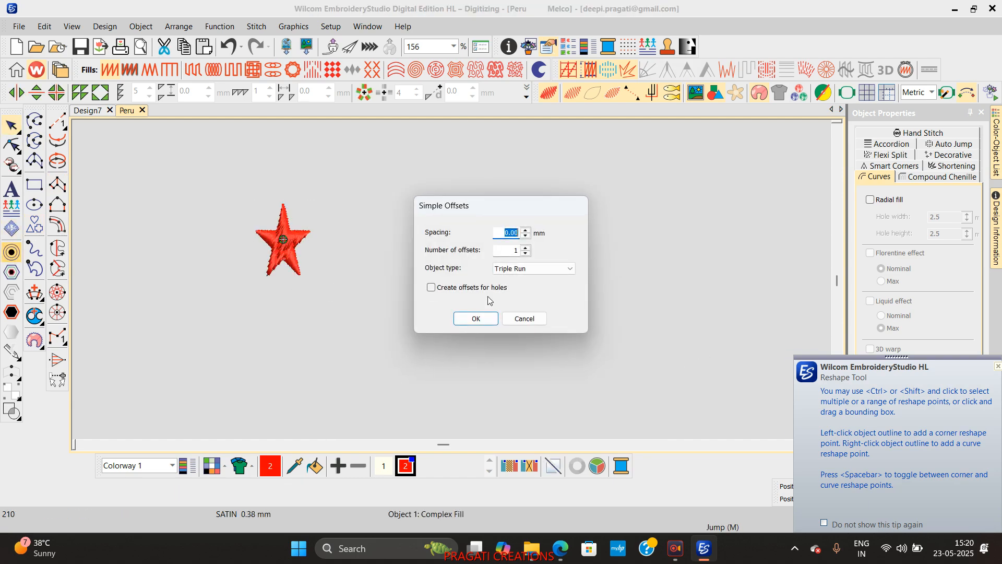
pyautogui.click(522, 269)
pyautogui.click(514, 286)
pyautogui.click(494, 322)
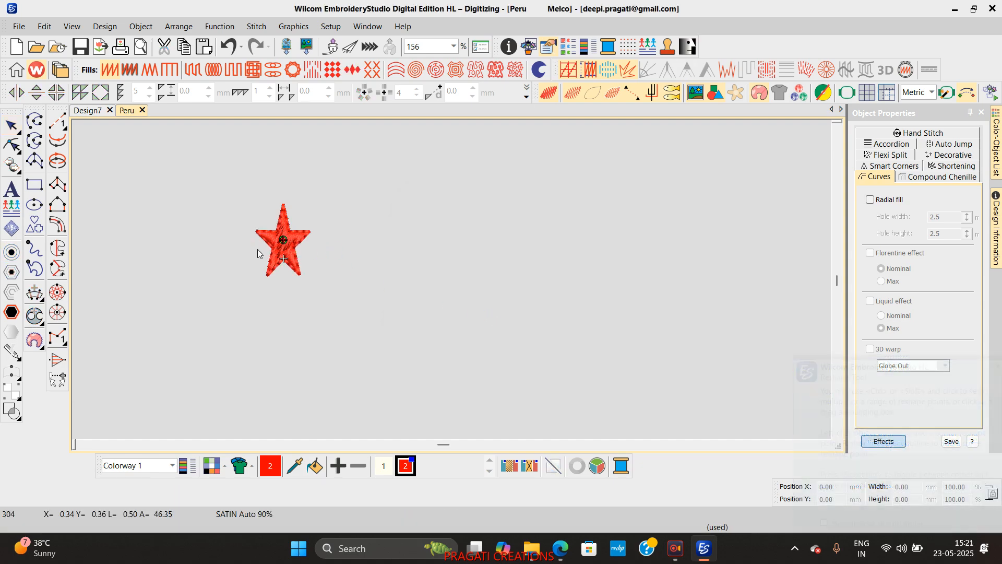
# Step: Create a motif named star in the wilcom motif set from the star's Triple Run outline
pyautogui.click(7, 124)
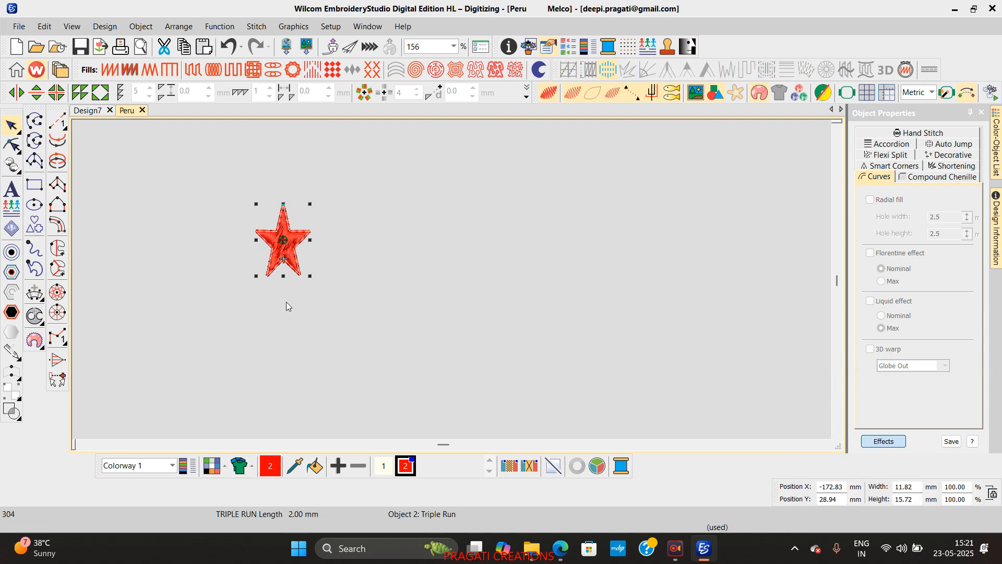
pyautogui.click(141, 27)
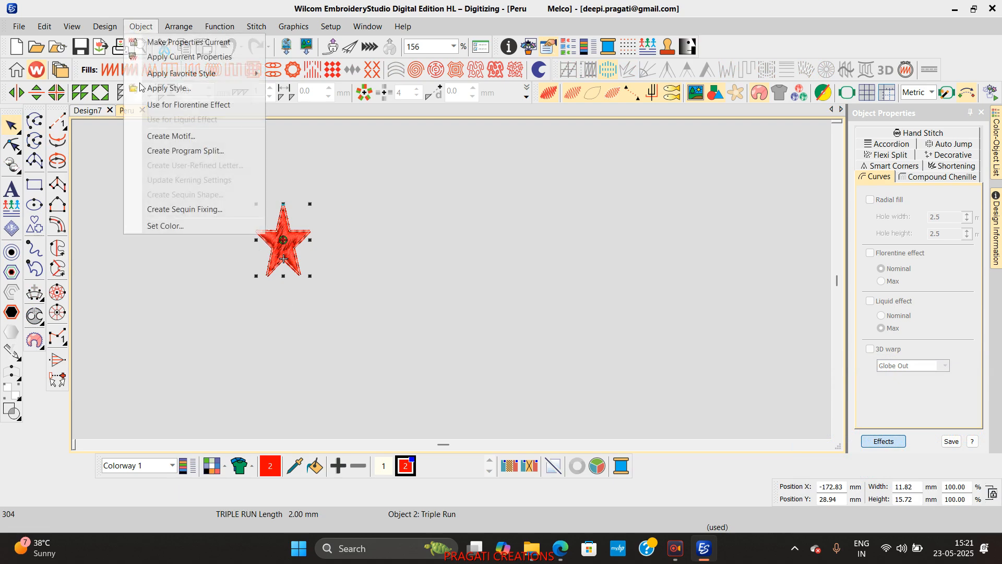
pyautogui.click(155, 137)
pyautogui.click(475, 253)
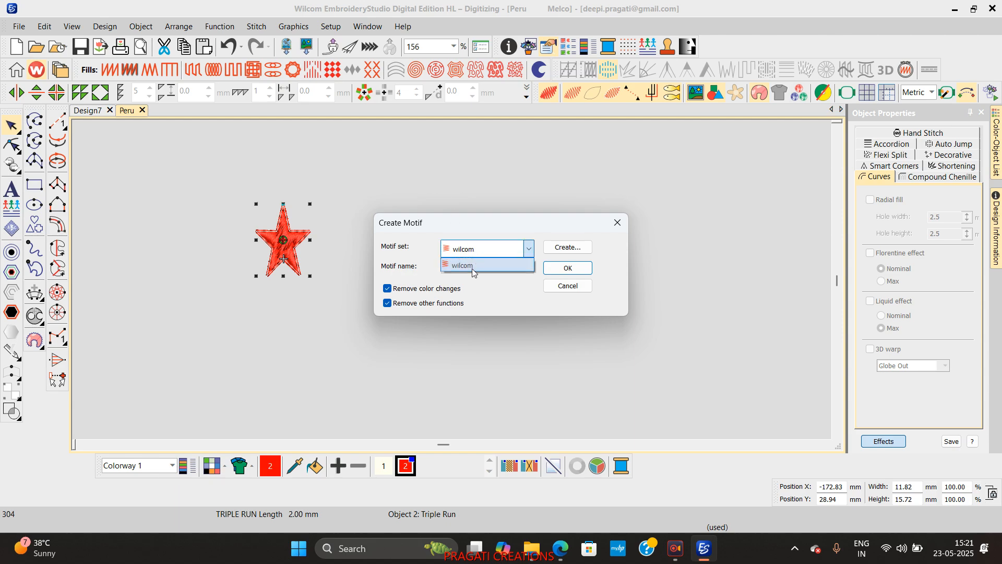
pyautogui.click(473, 266)
pyautogui.click(465, 268)
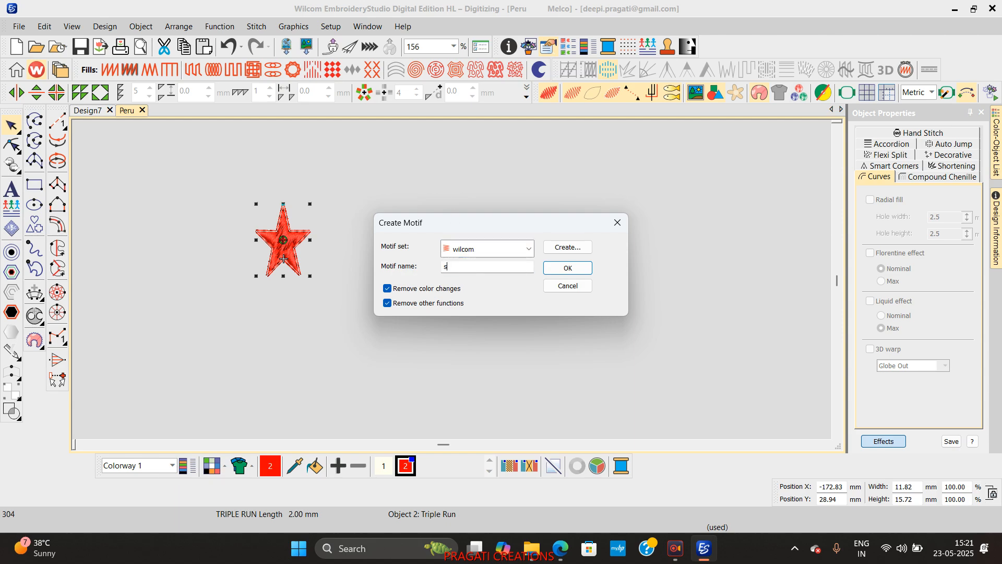
pyautogui.write('star')
pyautogui.click(568, 269)
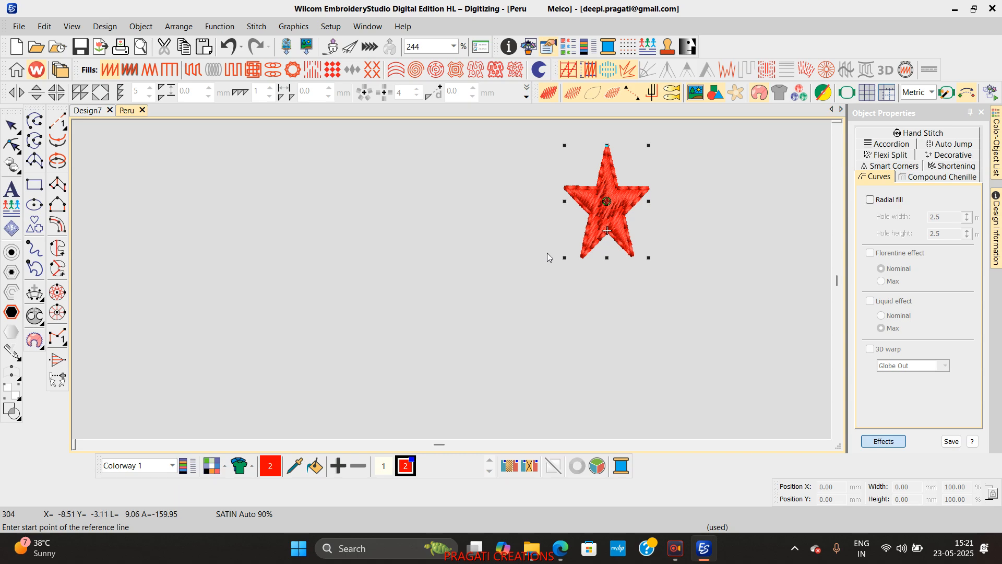
# Step: Define the motif's reference line horizontally across the star, just below its side points
pyautogui.click(572, 215)
pyautogui.click(646, 214)
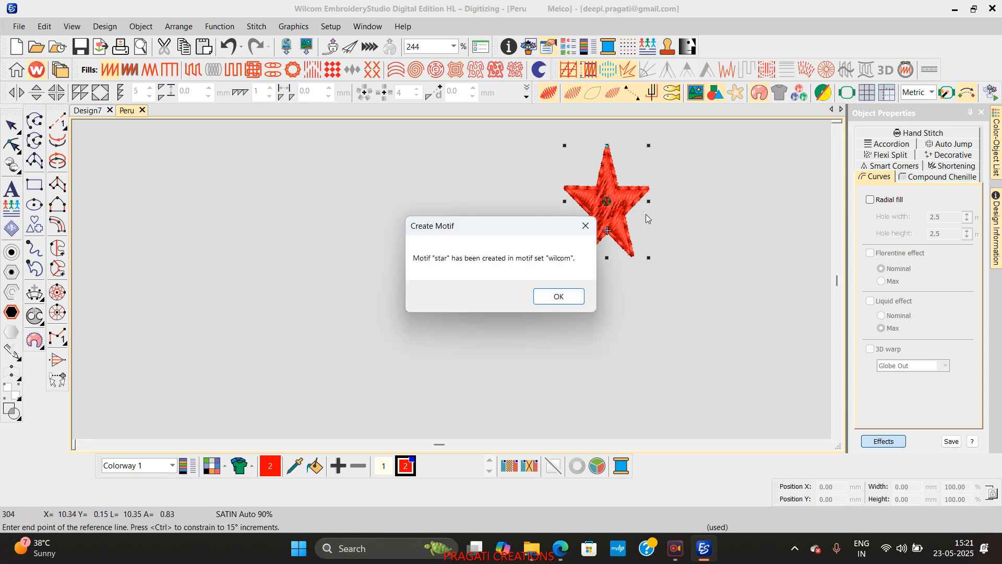
pyautogui.click(561, 301)
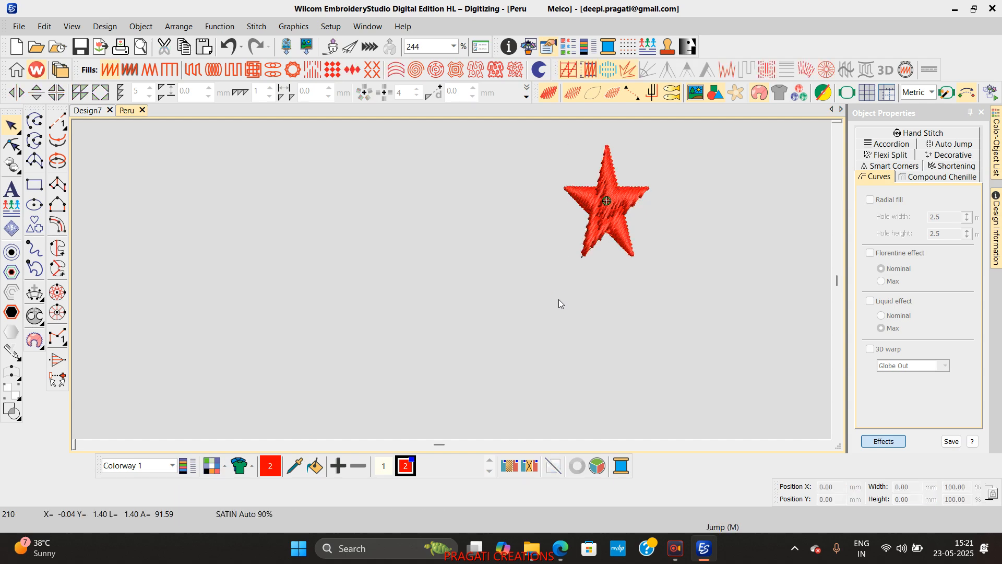
# Step: Clear the design and choose Motif Run with the star motif from the wilcom set
pyautogui.hotkey('ctrl', 'a')
pyautogui.press('Delete')
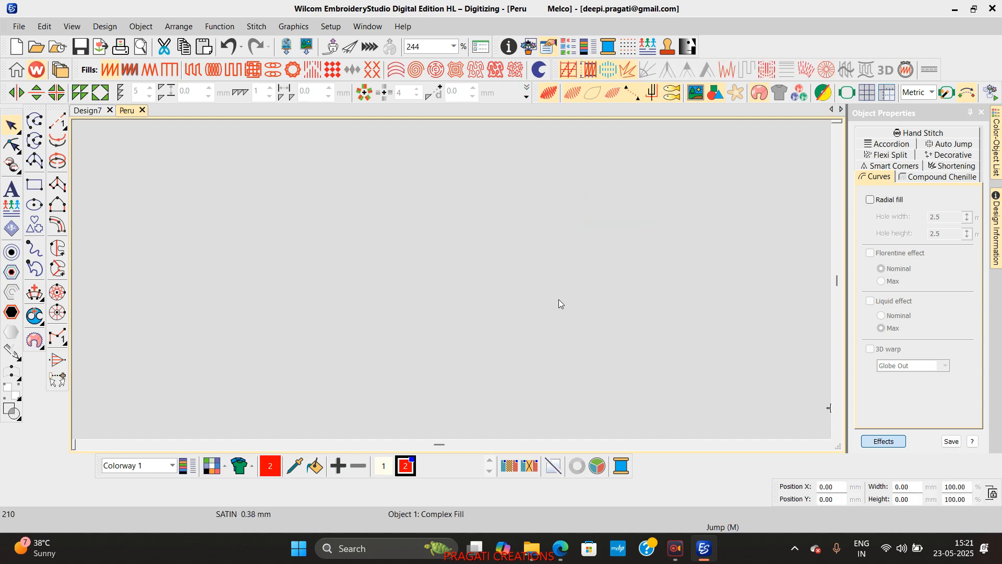
pyautogui.press('0')
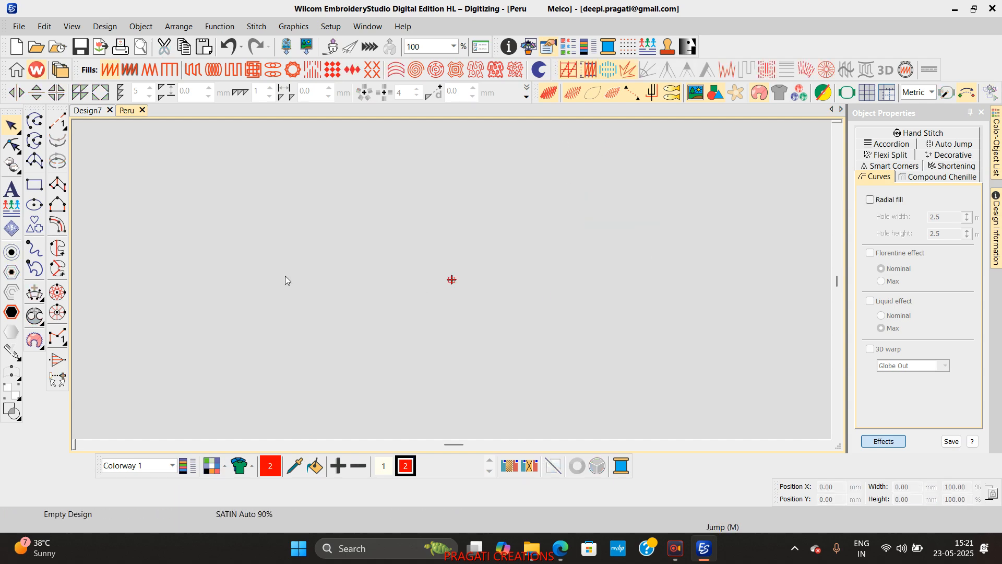
pyautogui.click(57, 121)
pyautogui.click(117, 131)
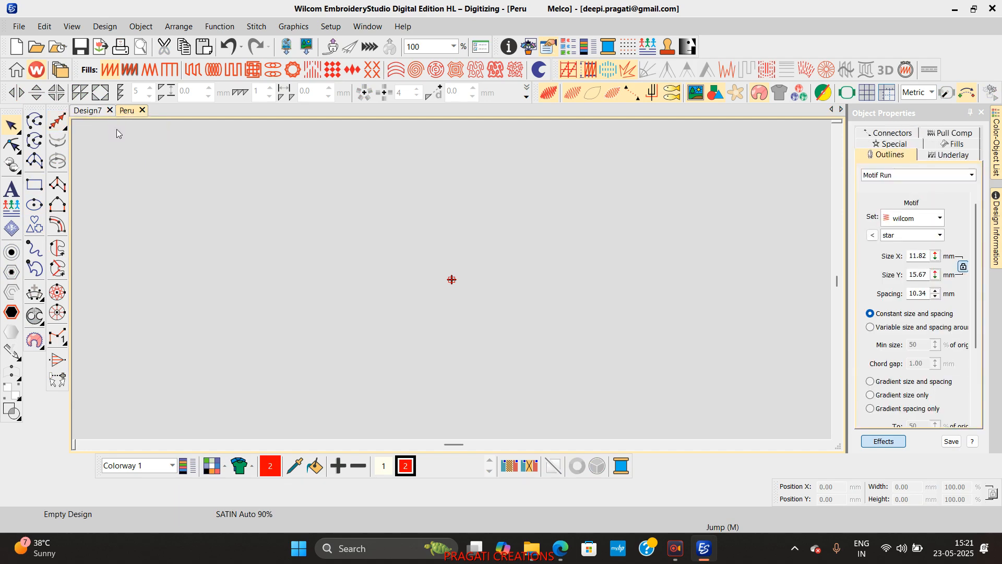
pyautogui.scroll(6, 115, 222)
pyautogui.click(117, 224)
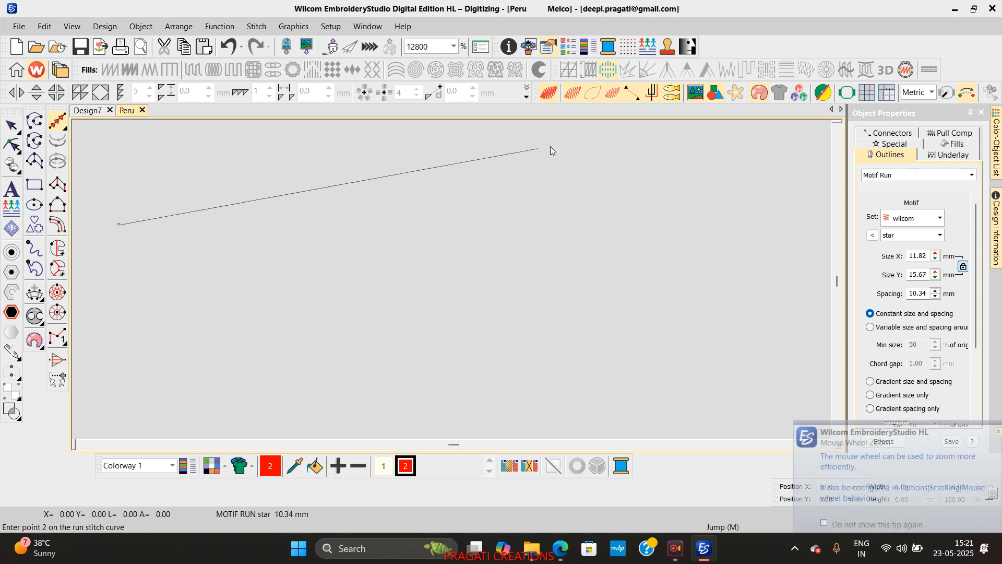
pyautogui.click(761, 191)
pyautogui.press('Return')
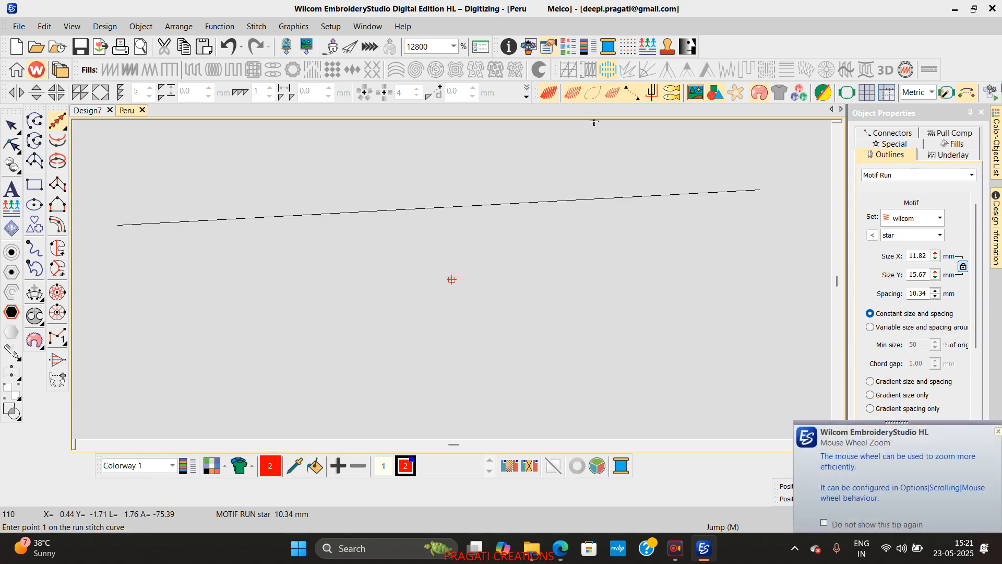
pyautogui.press('space')
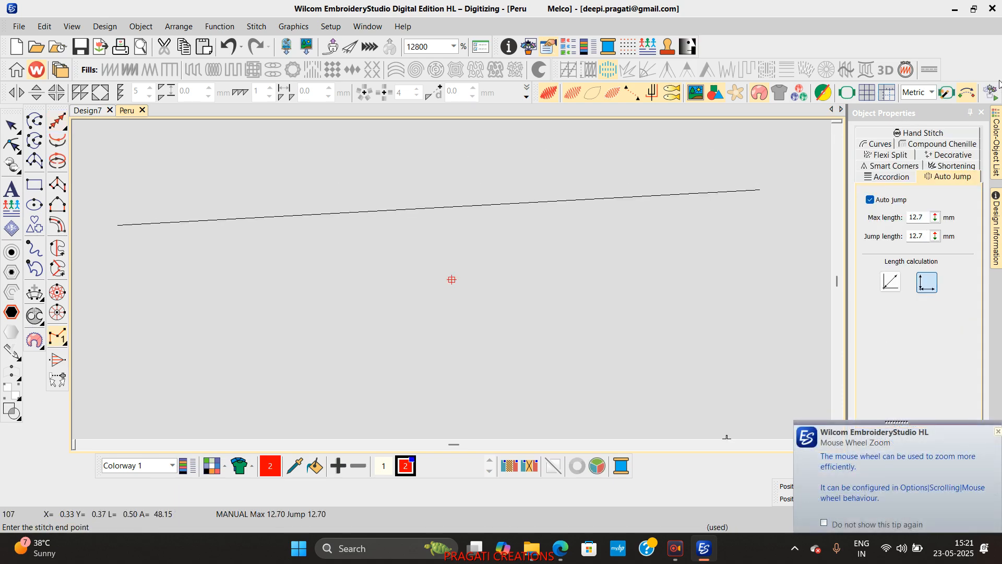
pyautogui.press('Escape')
pyautogui.press('Delete')
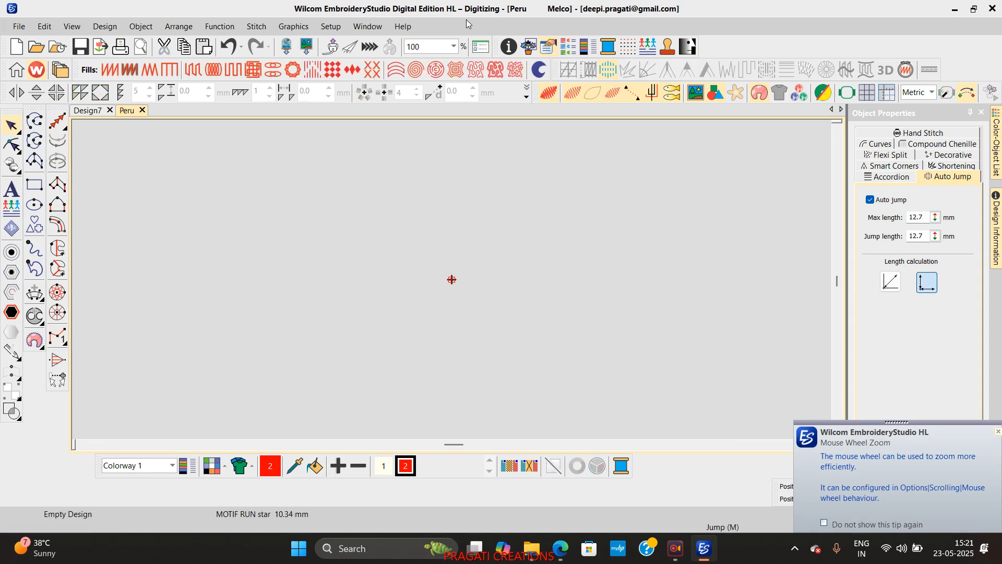
# Step: Draw a long, nearly horizontal Motif Run line across the empty design using the star motif
pyautogui.click(58, 121)
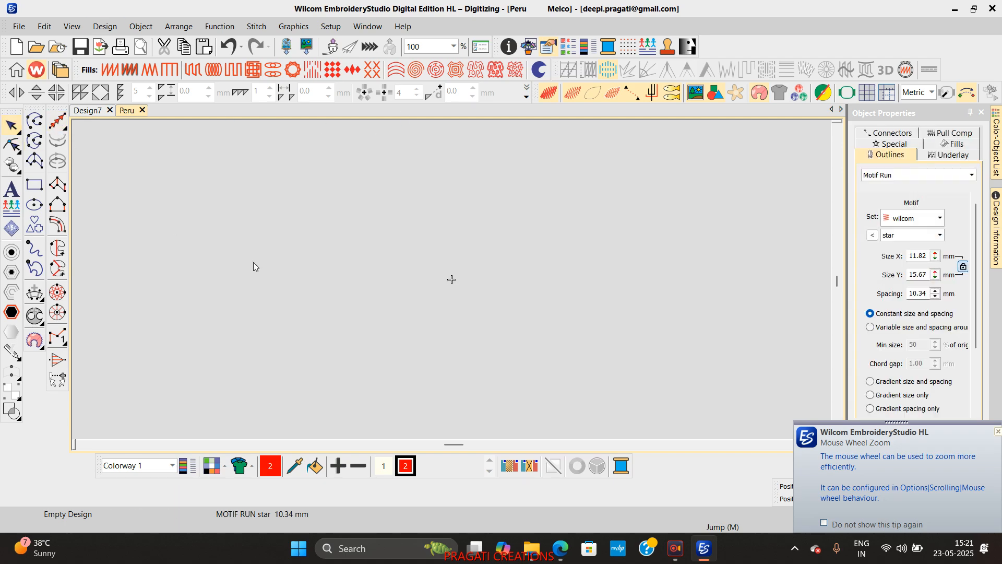
pyautogui.click(146, 271)
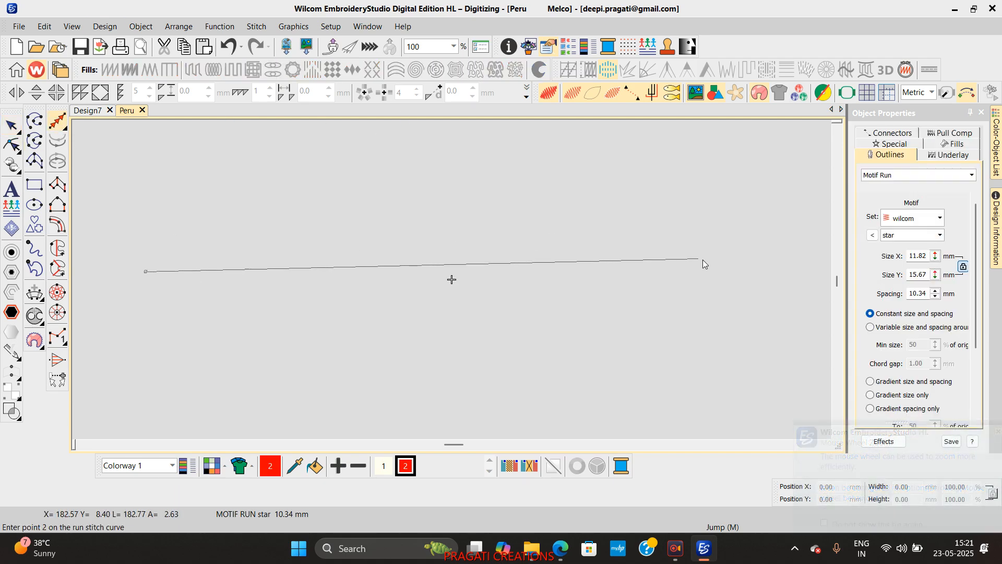
pyautogui.click(753, 263)
pyautogui.press('Return')
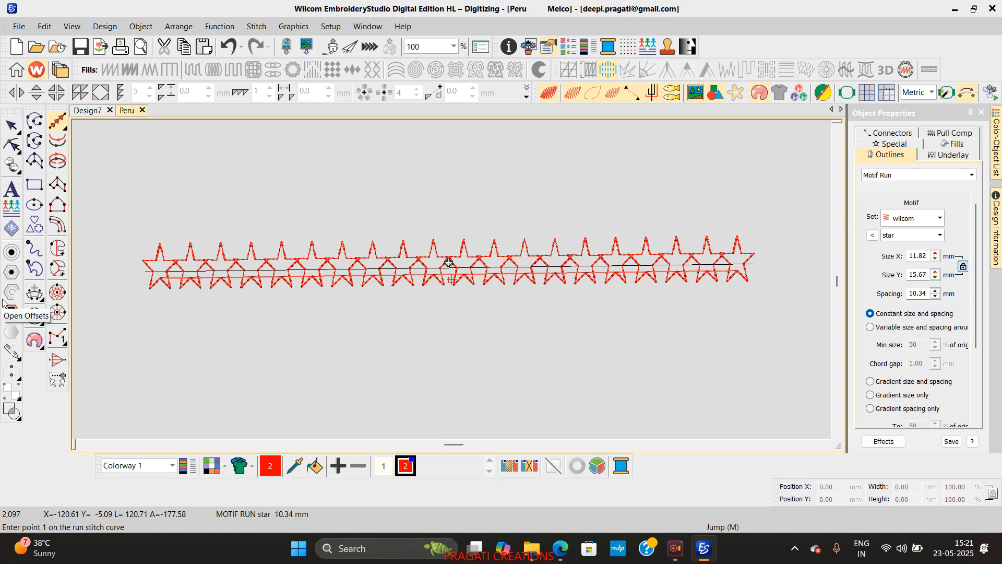
# Step: Delete the star motif line from the design
pyautogui.press('Escape')
pyautogui.press('Delete')
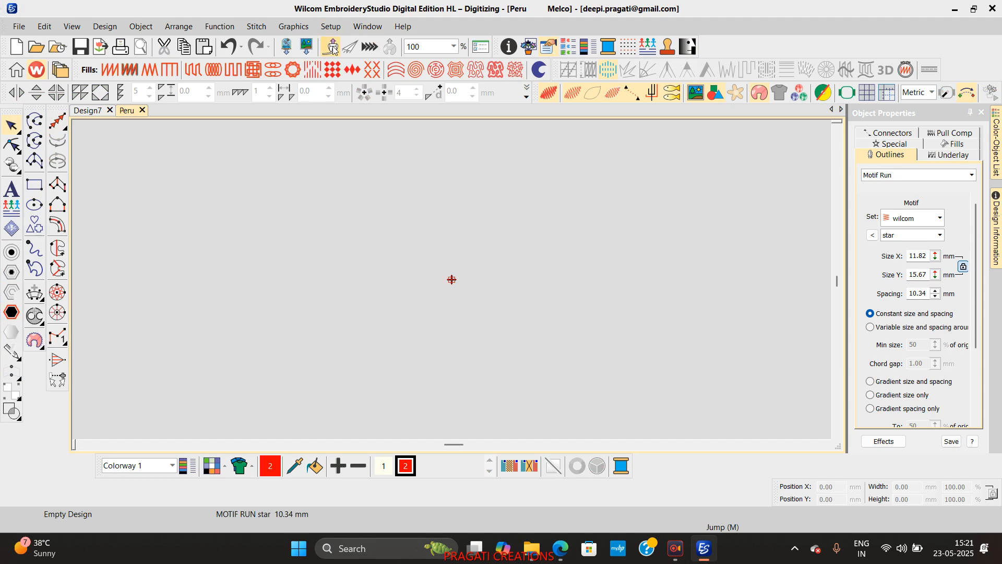
pyautogui.click(367, 26)
pyautogui.moveTo(331, 26)
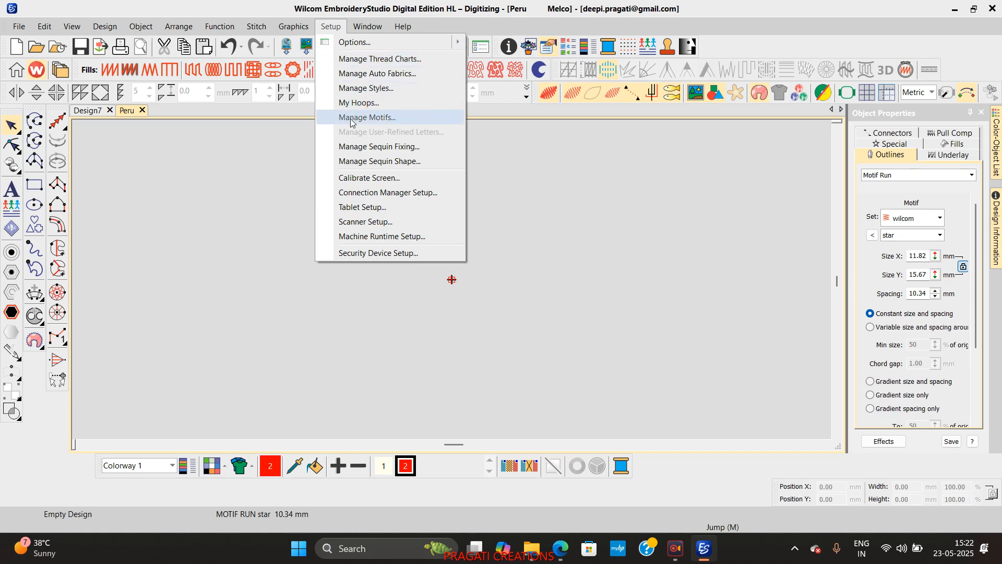
pyautogui.click(368, 90)
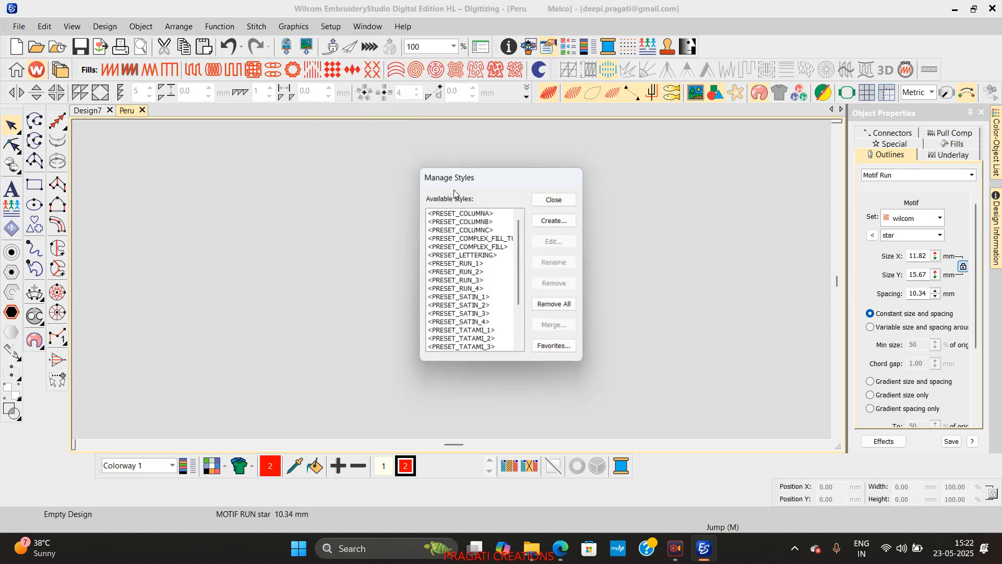
pyautogui.click(546, 201)
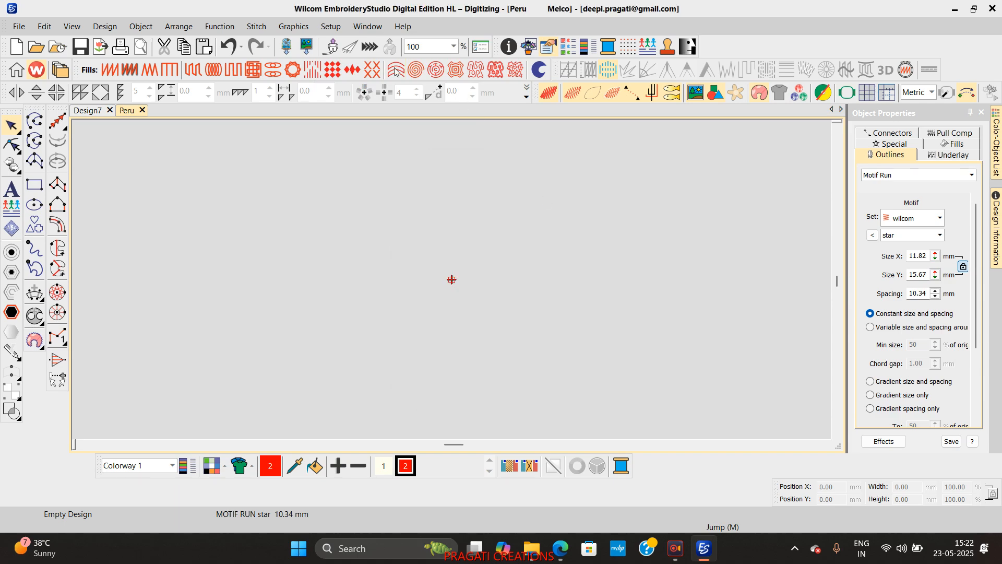
# Step: Delete the wilcom motif set through Manage Motifs
pyautogui.click(330, 26)
pyautogui.click(349, 118)
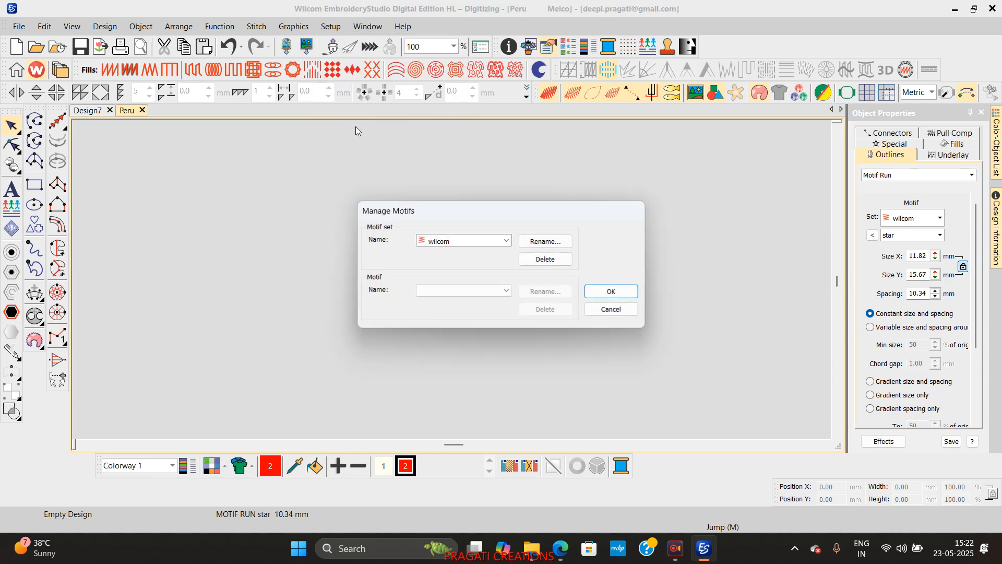
pyautogui.click(506, 240)
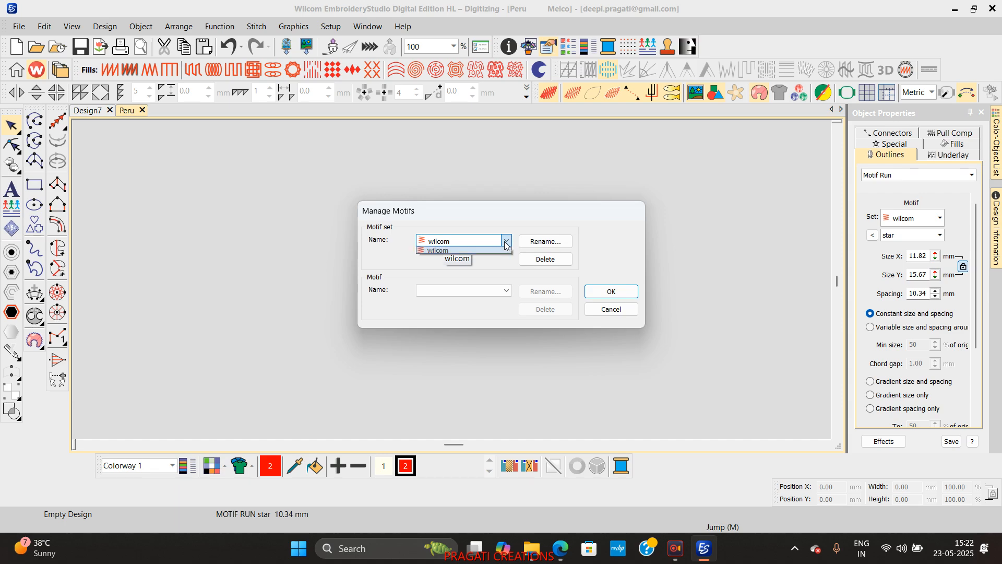
pyautogui.click(547, 258)
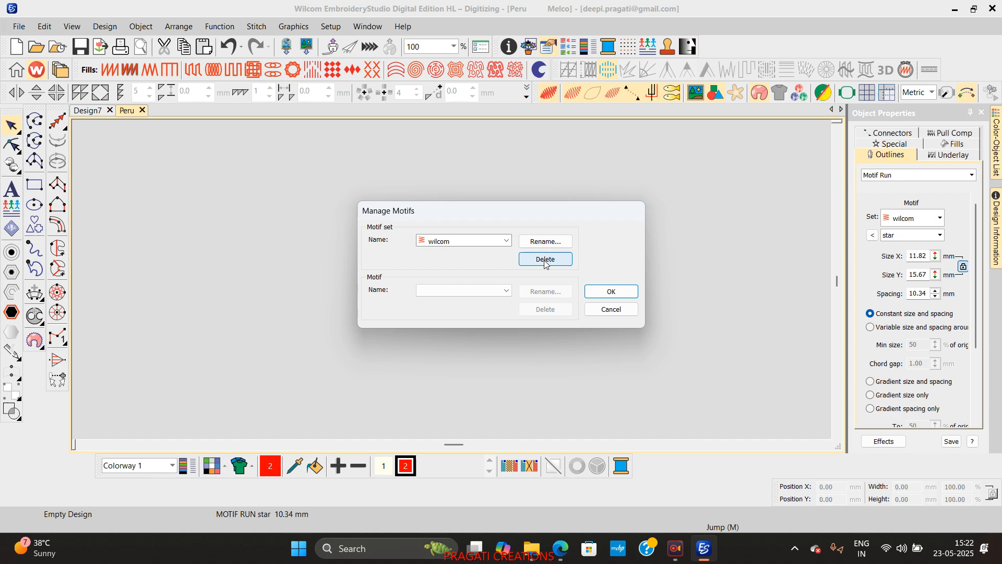
pyautogui.click(545, 261)
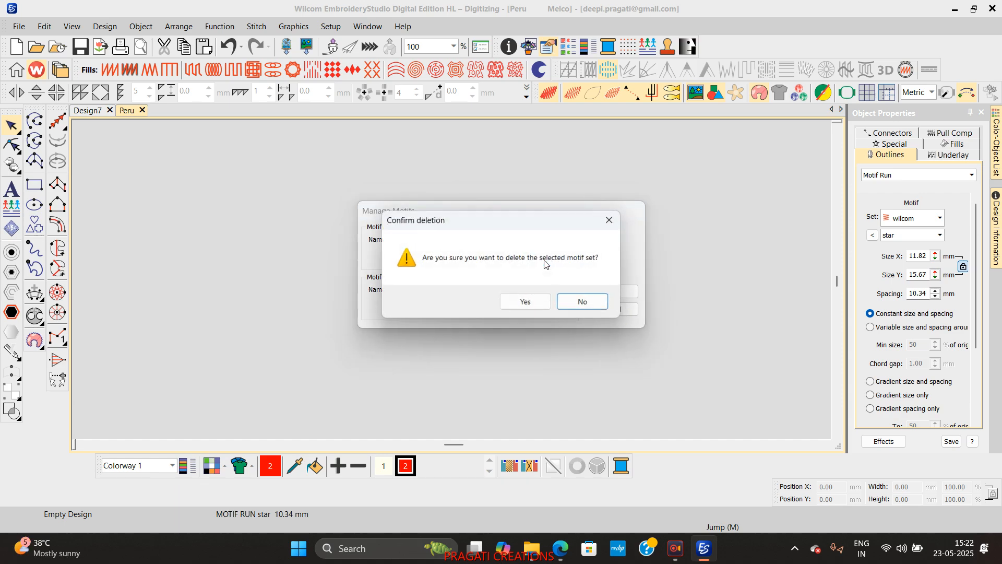
pyautogui.click(526, 301)
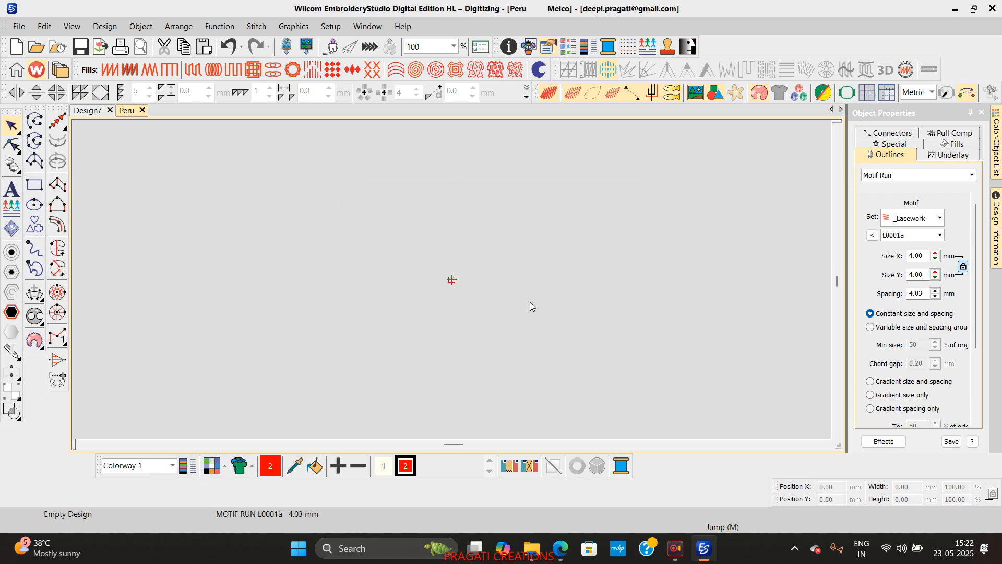
pyautogui.click(141, 26)
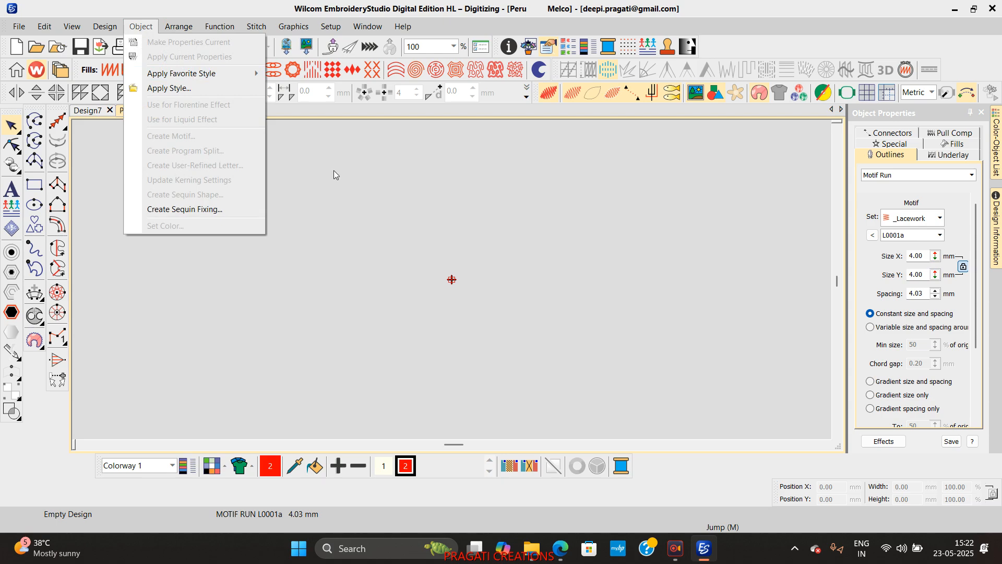
# Step: Create the letter S as a lettering object, about 7 by 8 mm, up and left of the empty design's origin
pyautogui.click(374, 176)
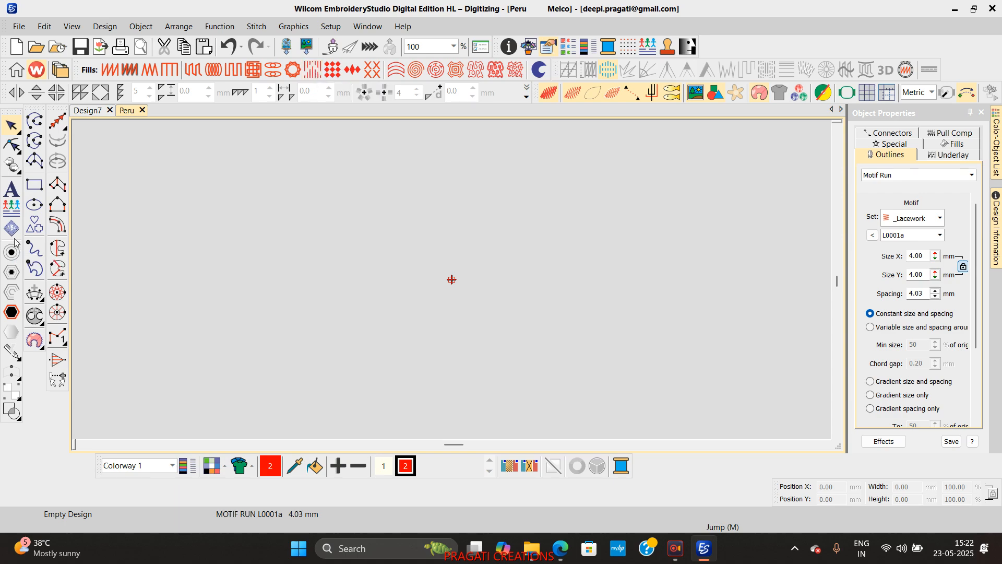
pyautogui.click(12, 189)
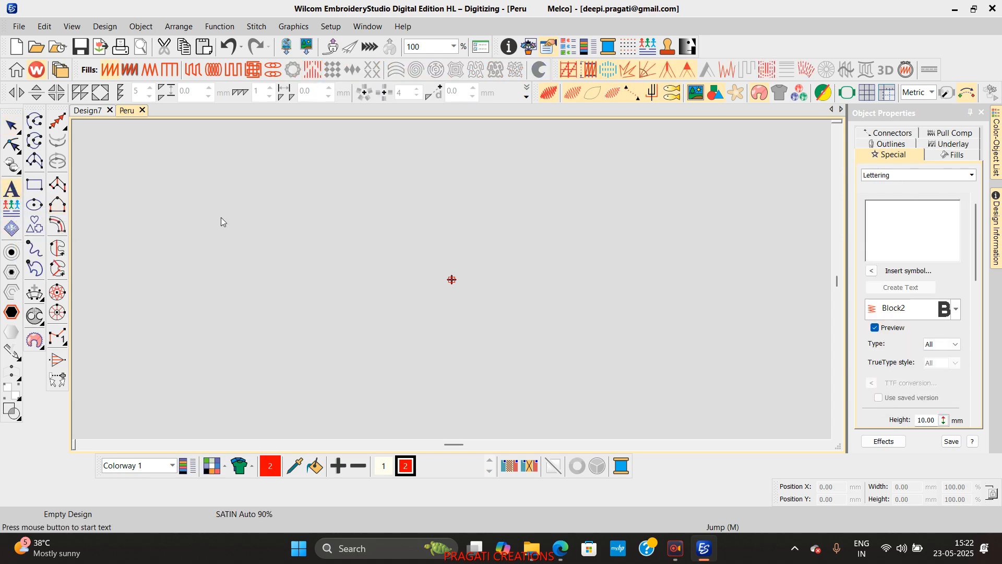
pyautogui.click(221, 222)
pyautogui.write('S')
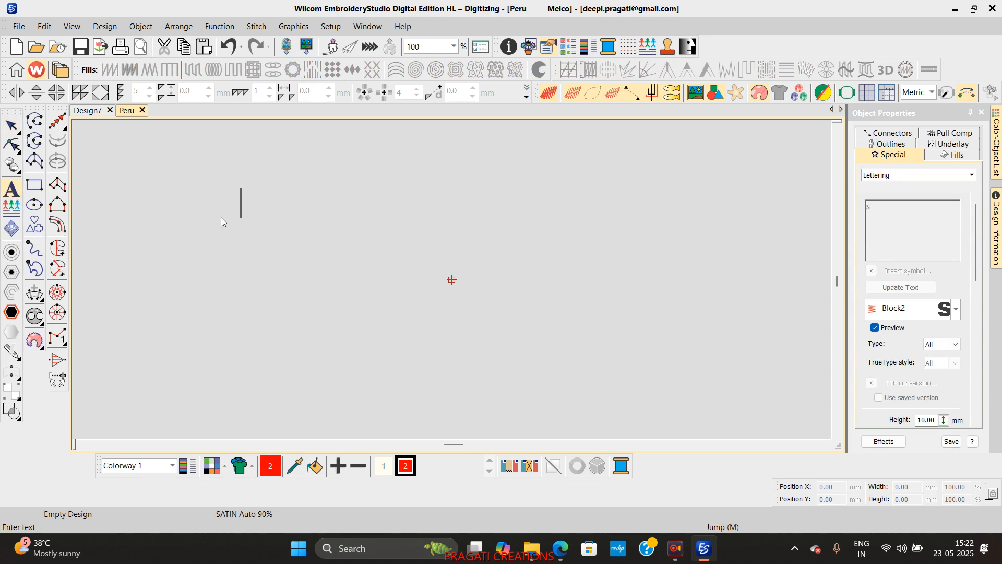
pyautogui.press('Return')
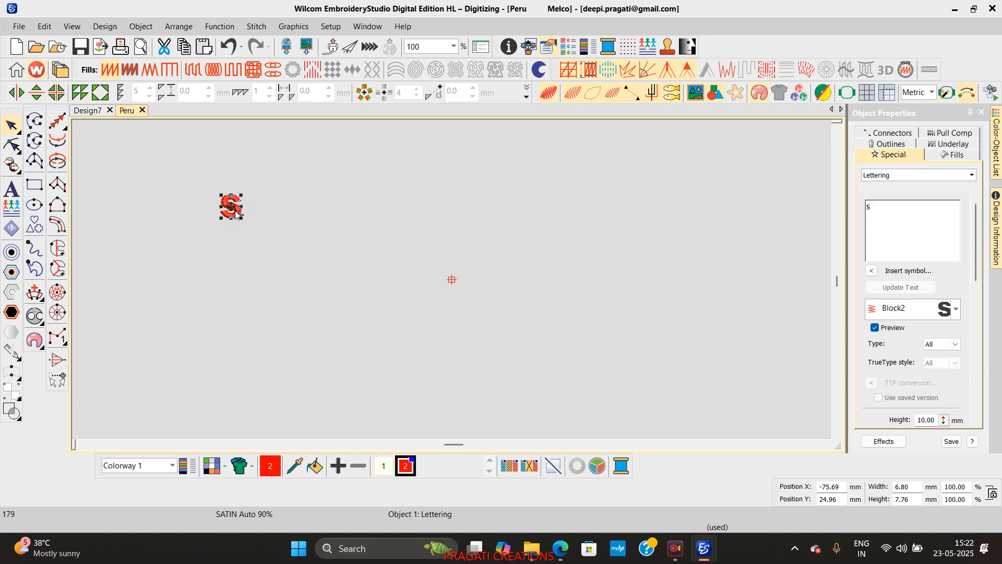
pyautogui.click(139, 28)
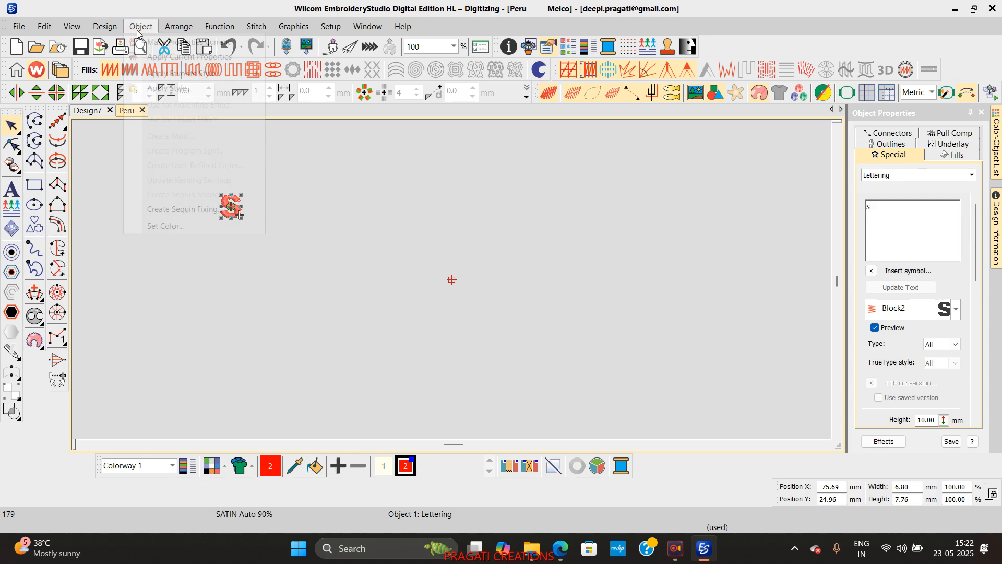
pyautogui.click(271, 255)
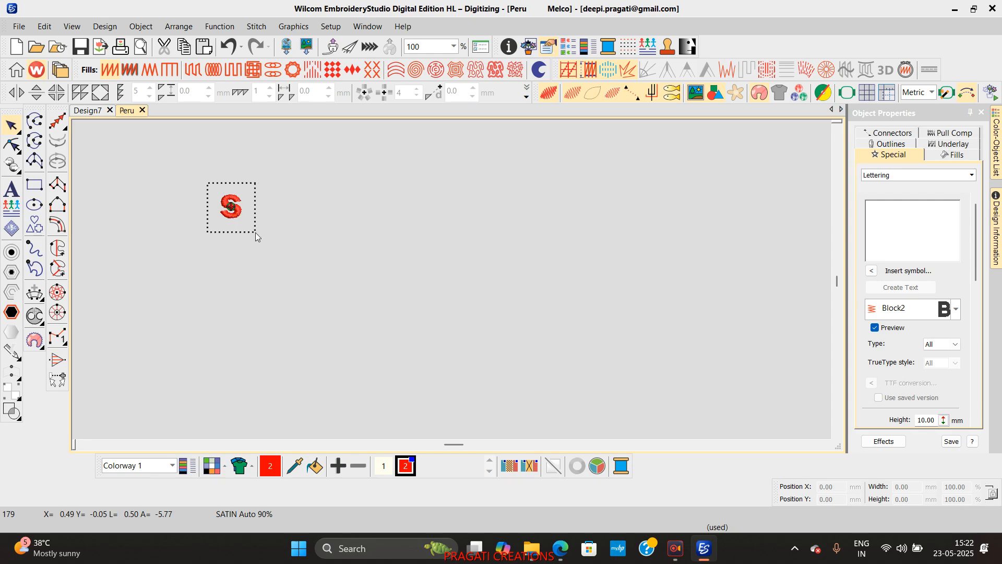
pyautogui.moveTo(256, 233); pyautogui.dragTo(256, 232)
pyautogui.click(141, 26)
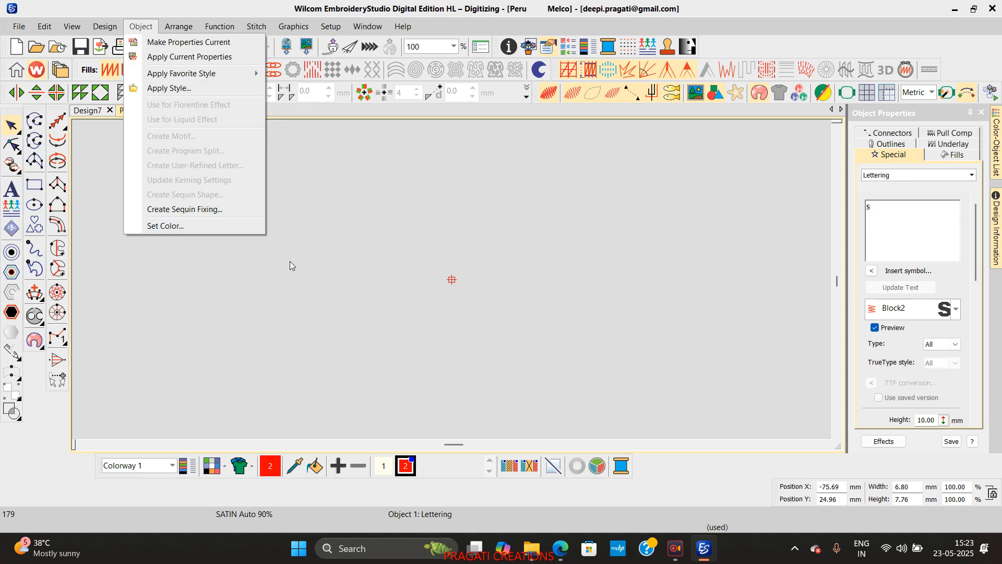
pyautogui.click(254, 240)
# Step: Convert the S lettering object into a vector object
pyautogui.rightClick(228, 207)
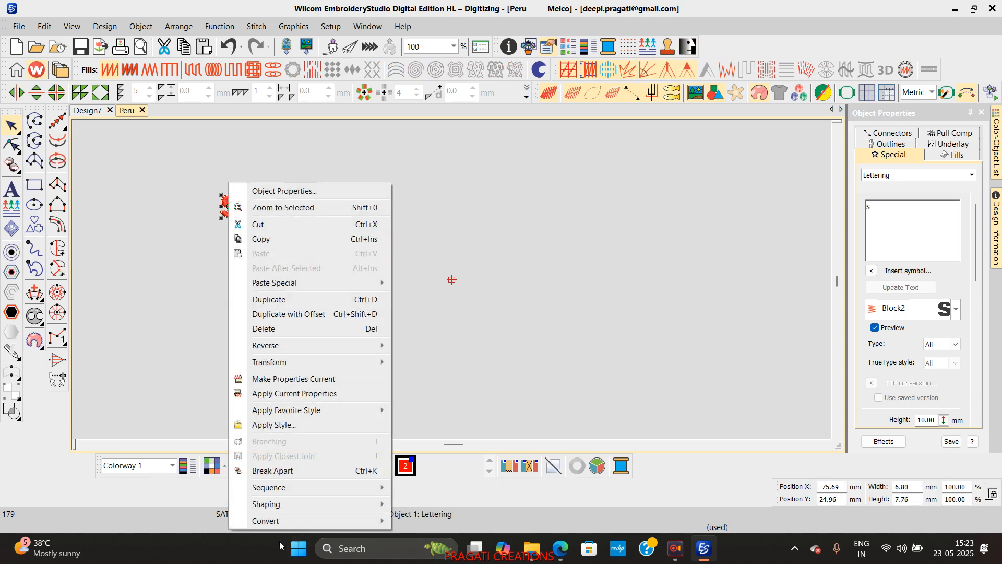
pyautogui.moveTo(287, 521)
pyautogui.click(438, 519)
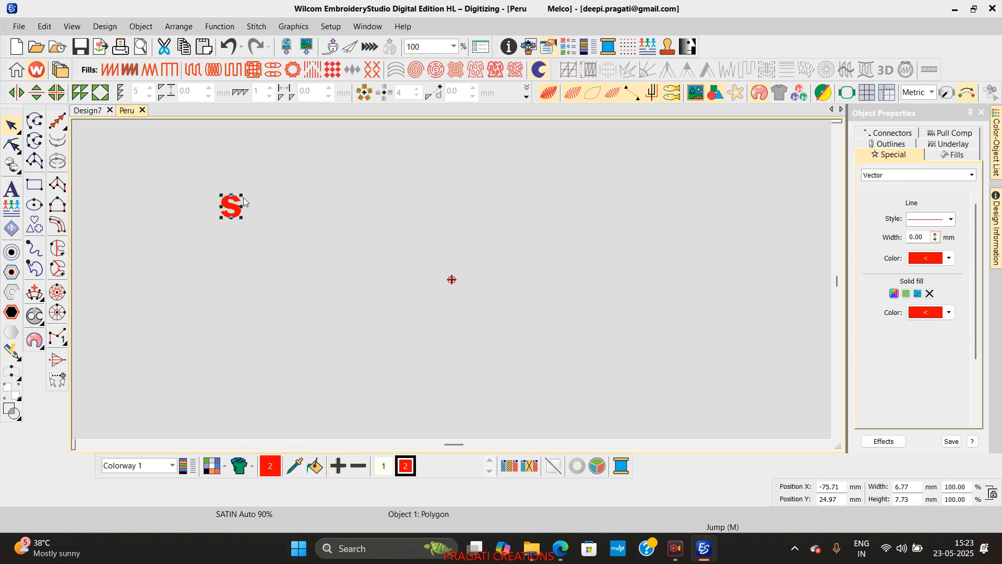
# Step: Start a Complex Turning fill on the vector S and add stitch angle lines across its lower curve and lower right side
pyautogui.scroll(5, 243, 197)
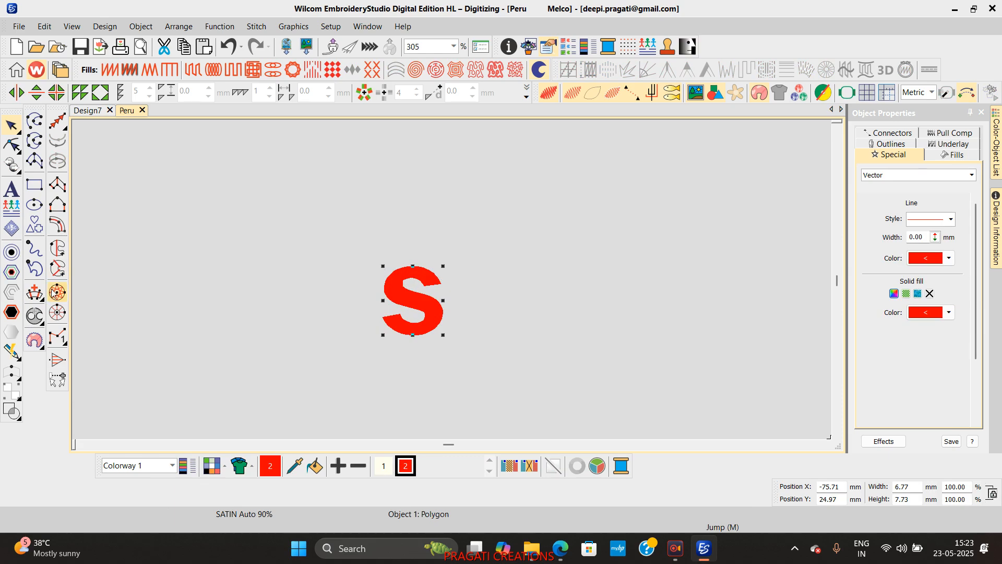
pyautogui.click(58, 267)
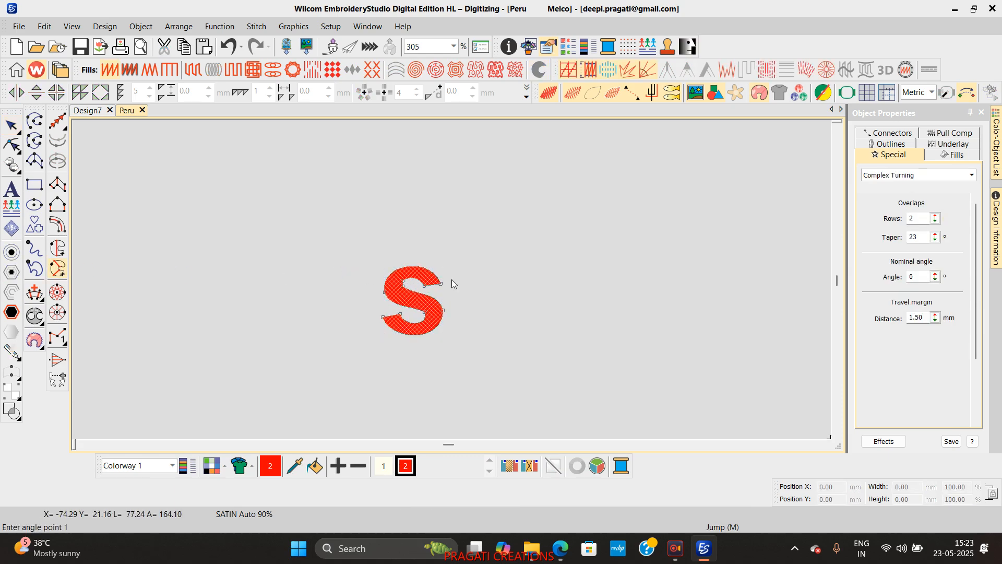
pyautogui.scroll(6, 452, 280)
pyautogui.scroll(-1, 433, 205)
pyautogui.click(403, 288)
pyautogui.click(388, 343)
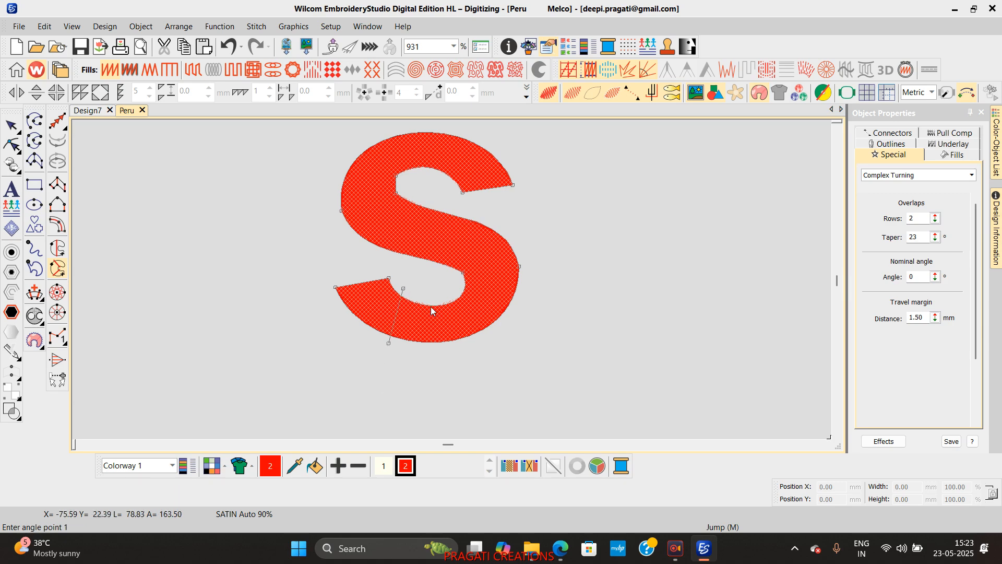
pyautogui.click(432, 310)
pyautogui.click(474, 342)
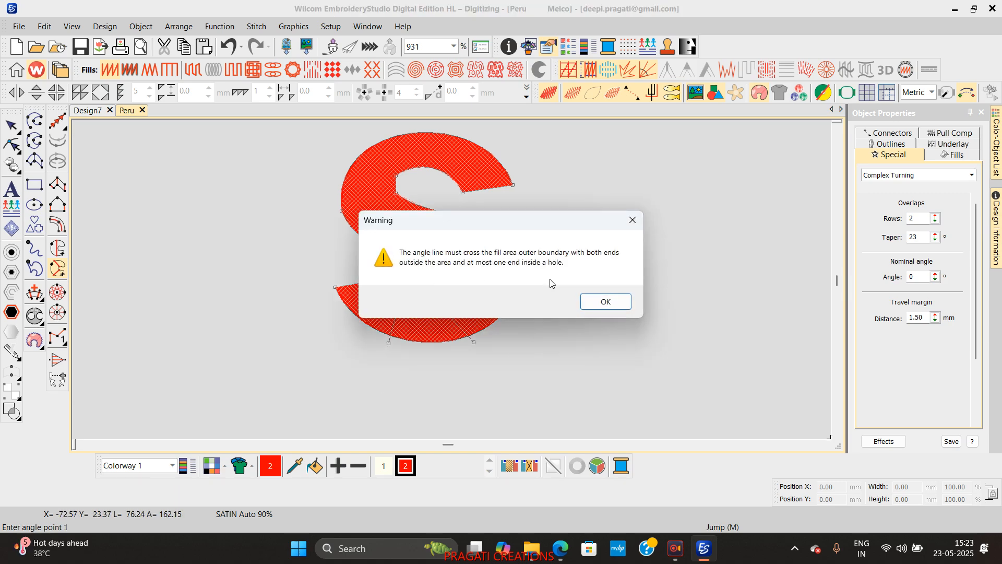
pyautogui.click(605, 301)
pyautogui.click(526, 279)
pyautogui.click(458, 280)
# Step: Add stitch angle lines across the S's diagonal middle, upper left curve and top, and generate the Complex Turning stitches
pyautogui.click(398, 264)
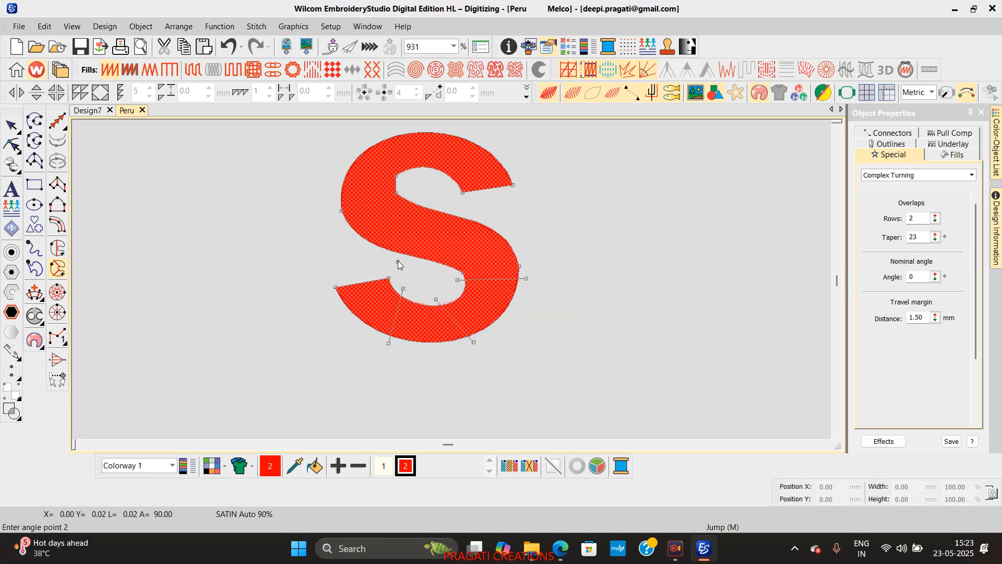
pyautogui.click(435, 202)
pyautogui.click(403, 189)
pyautogui.click(333, 193)
pyautogui.click(433, 175)
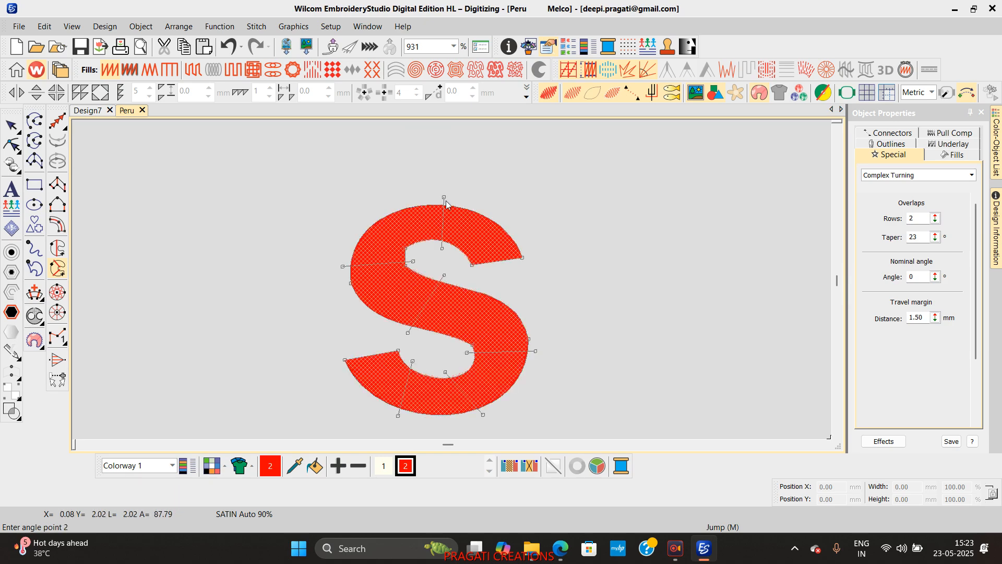
pyautogui.click(446, 201)
pyautogui.press('Return')
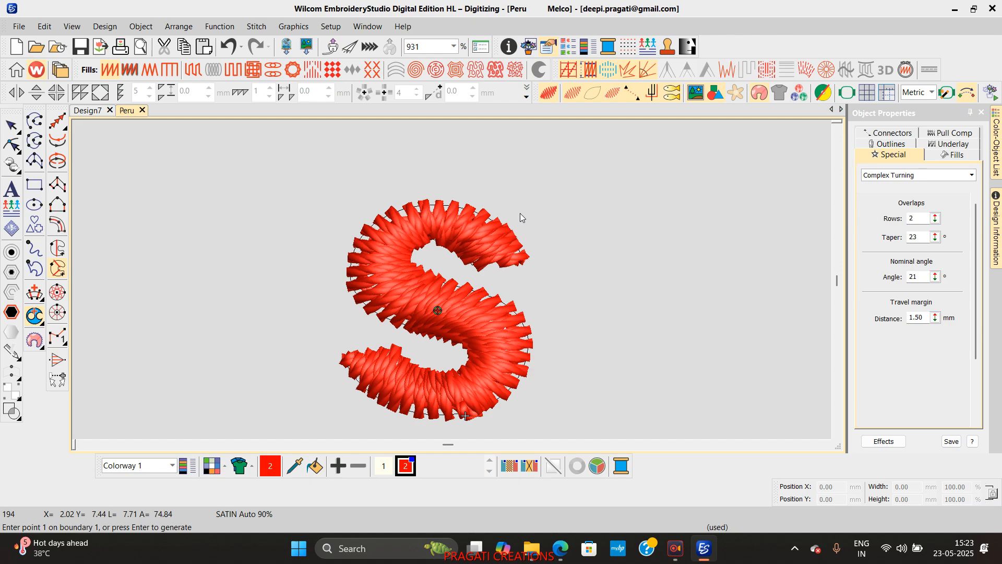
pyautogui.press('Escape')
# Step: Create a program split named wilcom from the stitched S and accept saving it to the Normal template
pyautogui.click(141, 26)
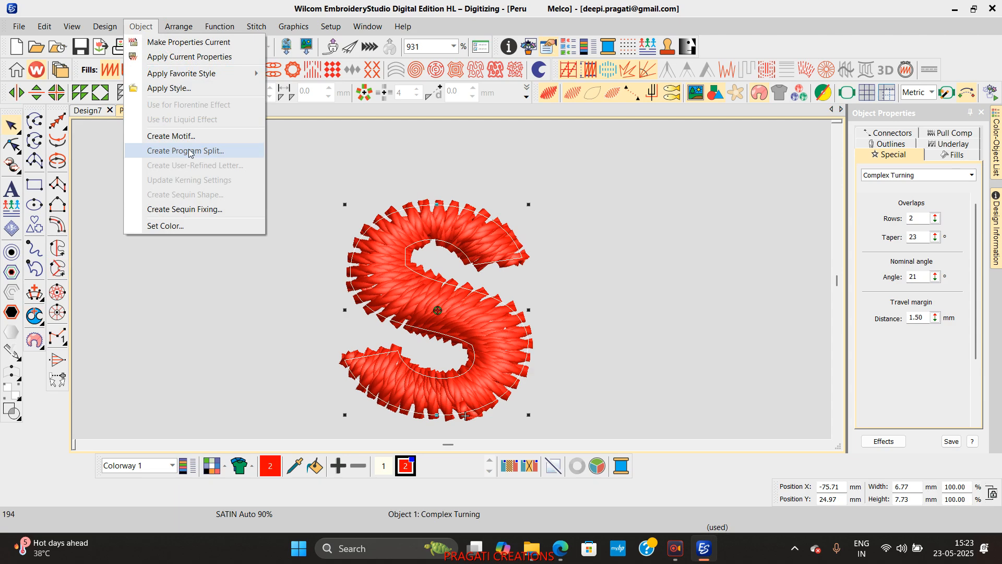
pyautogui.click(190, 151)
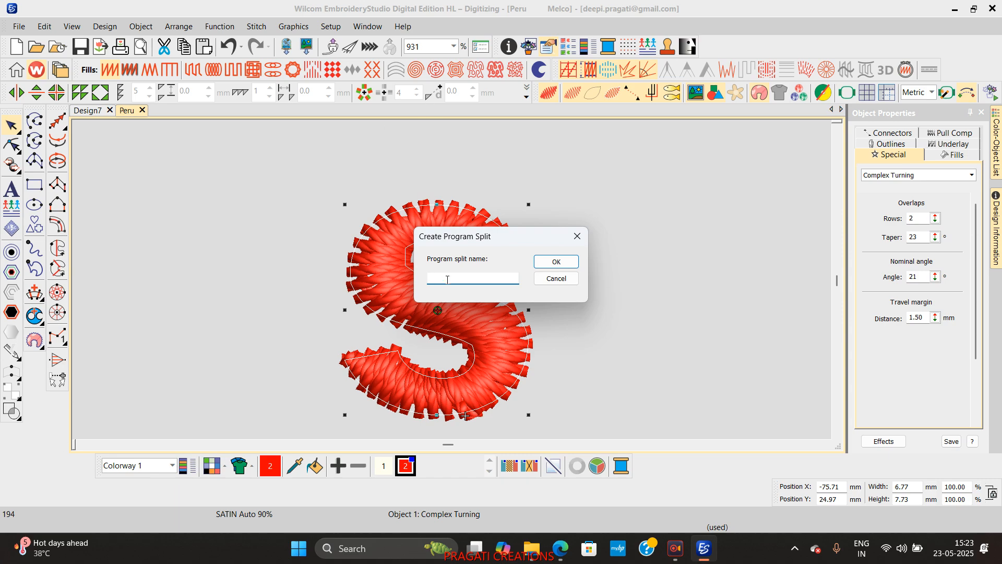
pyautogui.write('s')
pyautogui.press('BackSpace')
pyautogui.write('wilcom')
pyautogui.click(557, 261)
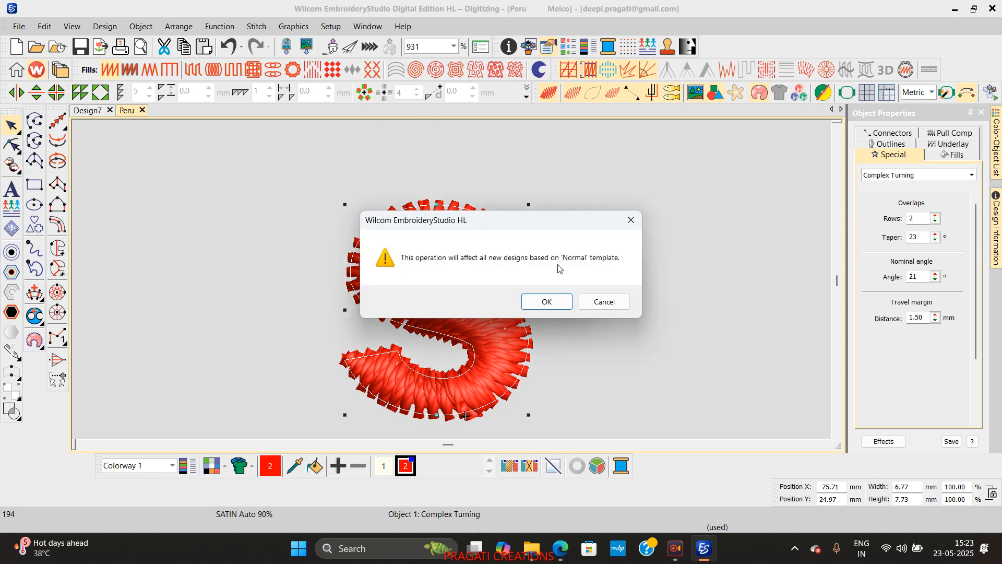
pyautogui.click(563, 298)
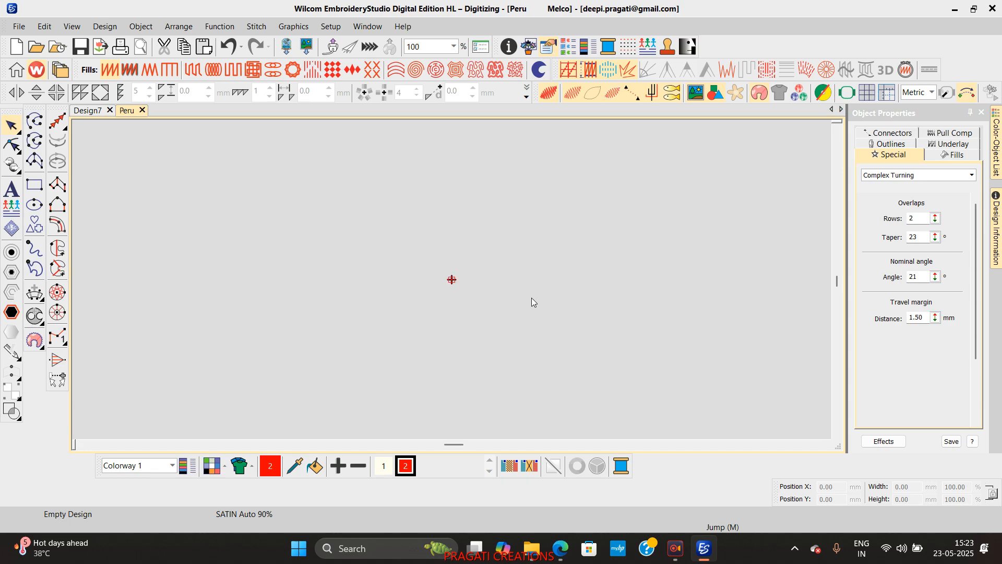
# Step: Draw a filled eight-cornered basic shape with concave diagonal sides, about 61 by 73 mm, near the design's centre
pyautogui.click(35, 224)
pyautogui.click(164, 387)
pyautogui.moveTo(322, 193); pyautogui.dragTo(500, 406)
pyautogui.click(6, 127)
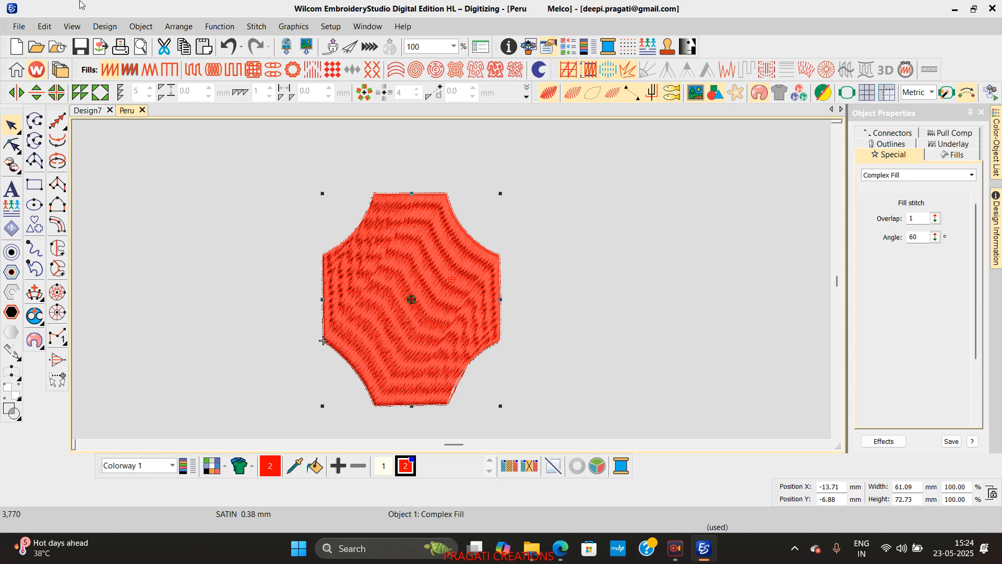
# Step: Apply the Program Split fill with the wilcom pattern to the shape and move it to about X 34, Y -21 mm
pyautogui.click(314, 73)
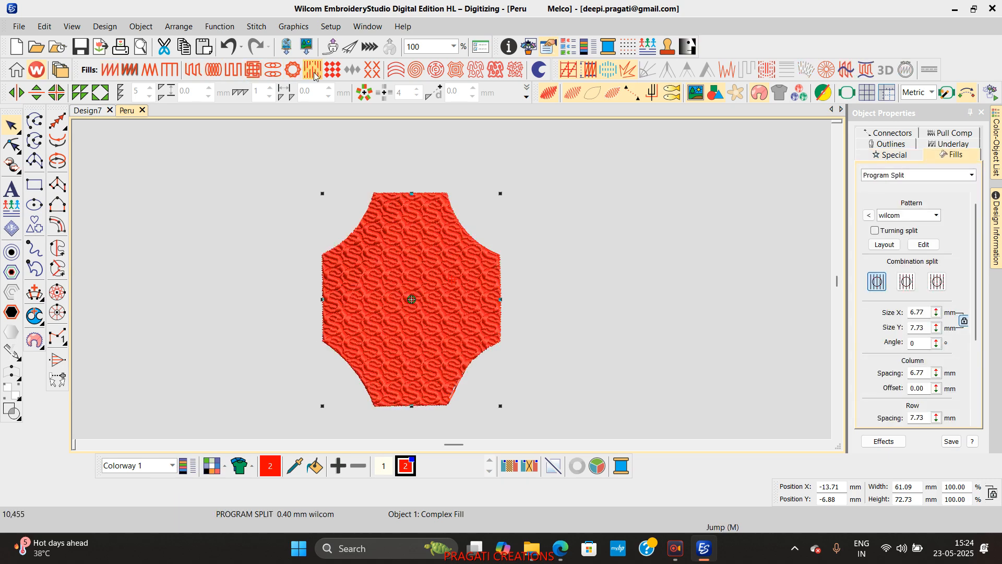
pyautogui.scroll(4, 580, 419)
pyautogui.moveTo(119, 199); pyautogui.dragTo(459, 284)
pyautogui.scroll(-2, 452, 280)
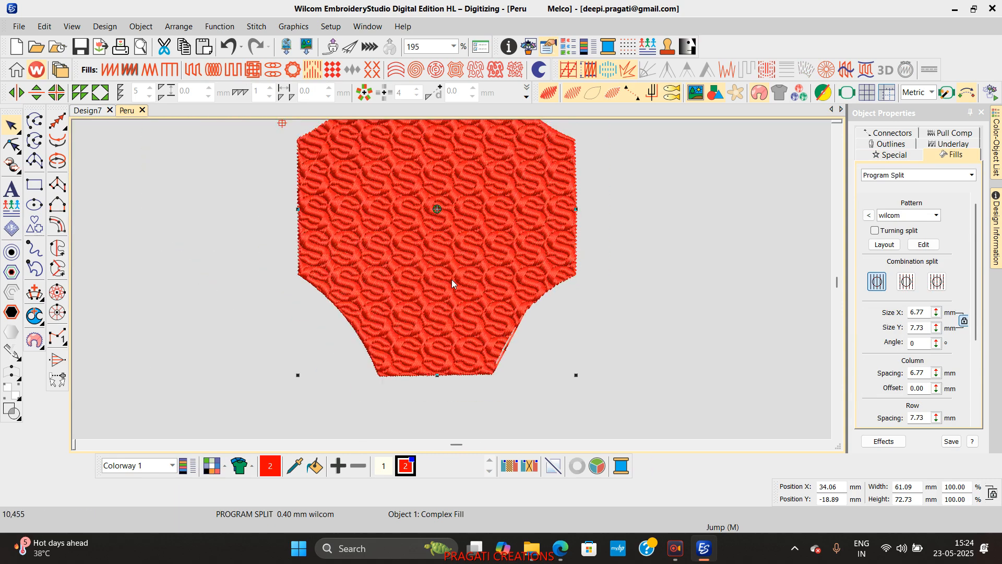
pyautogui.press('Down')
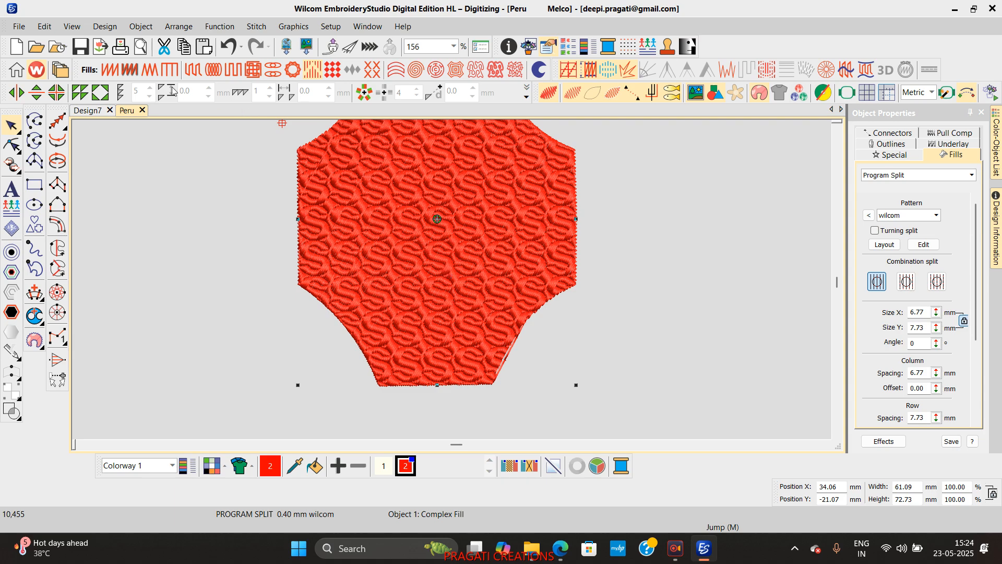
# Step: Switch the shape's fill to Satin for comparison and return it to Program Split with the wilcom pattern
pyautogui.click(104, 74)
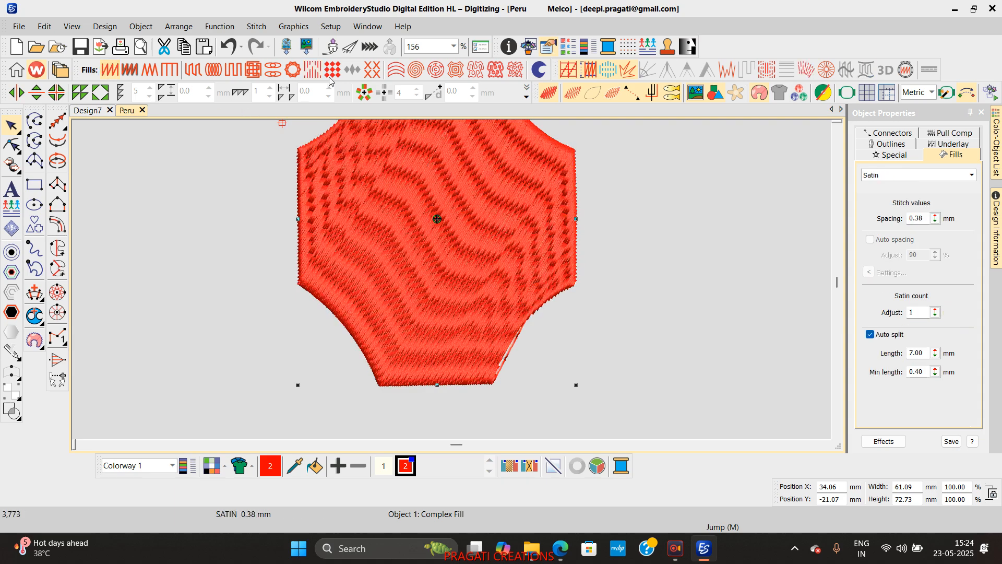
pyautogui.click(312, 70)
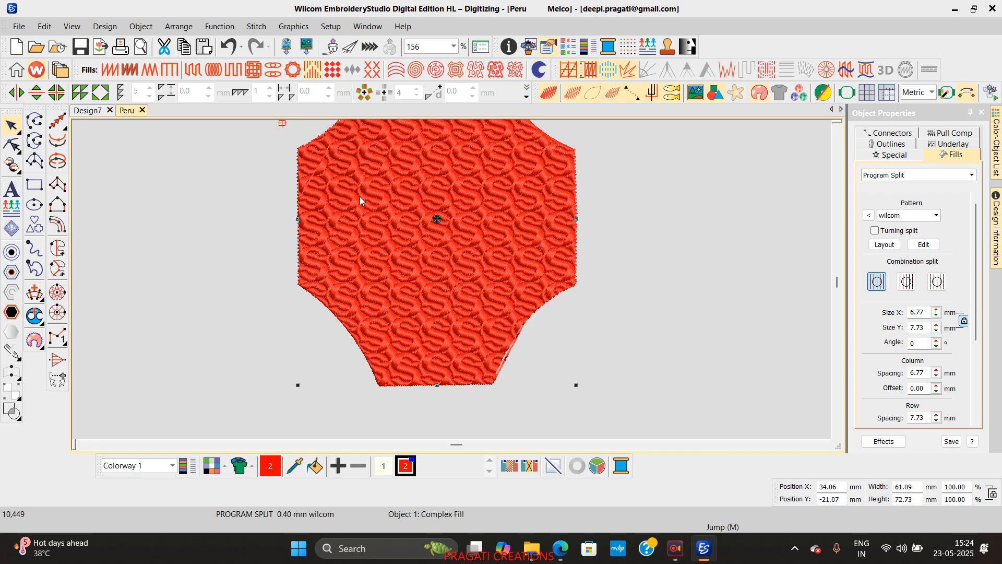
pyautogui.moveTo(677, 548)
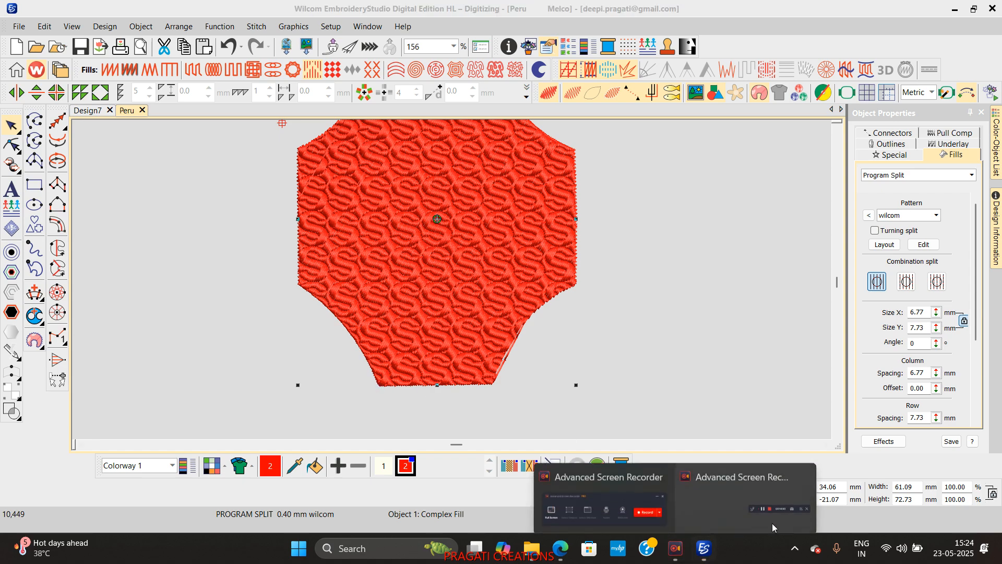